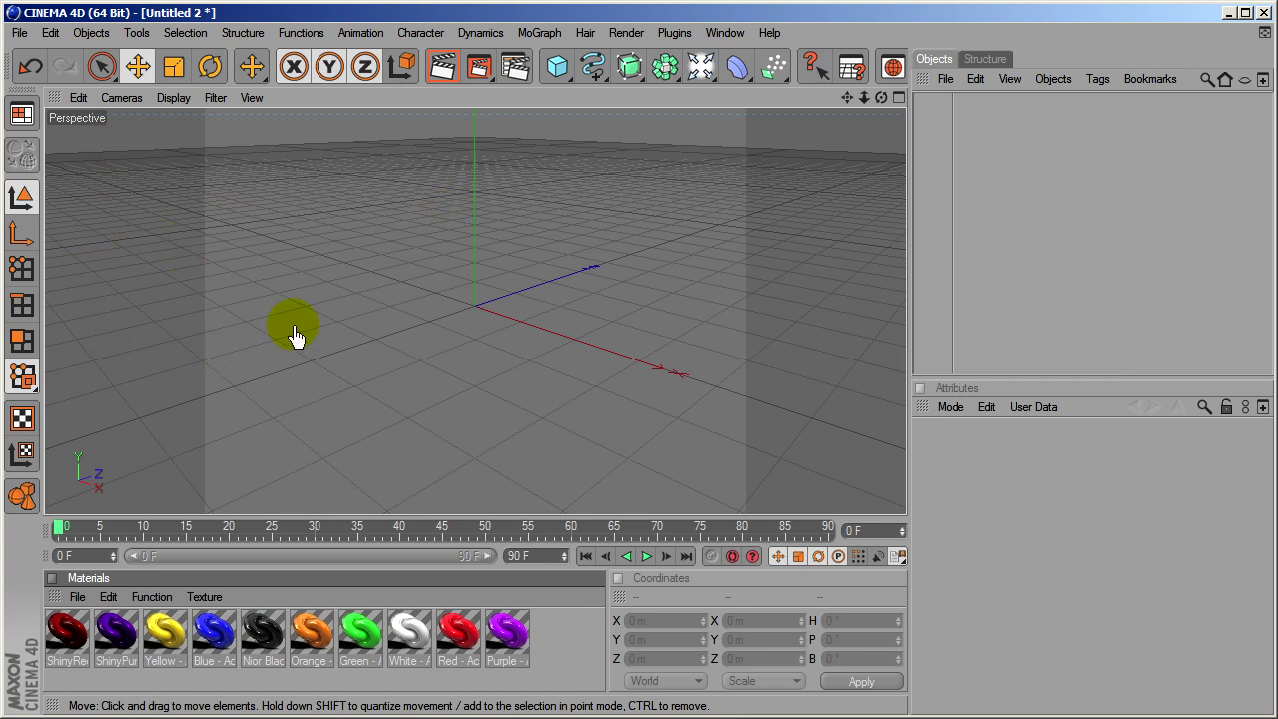
Add a MoGraph Text object and frame it closely in the perspective view
{"action": "left_click", "coordinate": [539, 32]}
{"action": "left_click", "coordinate": [565, 219]}
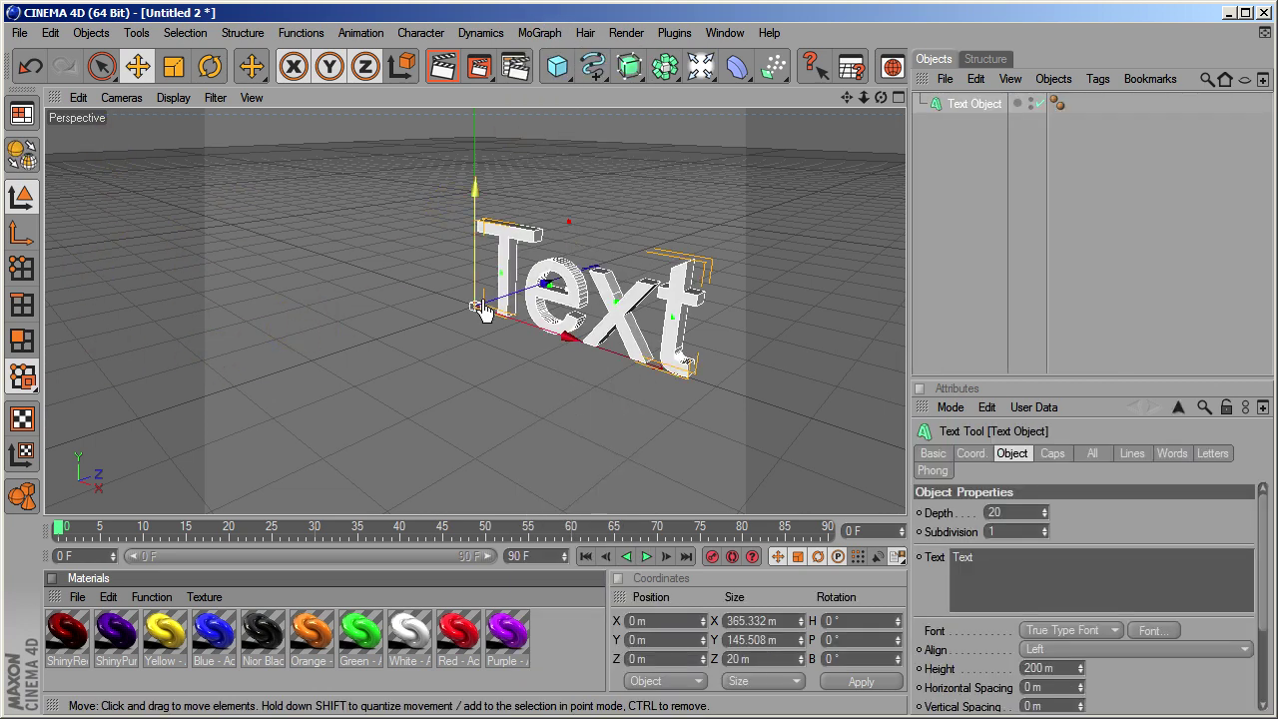
{"action": "left_click_drag", "start_coordinate": [881, 97], "coordinate": [639, 379]}
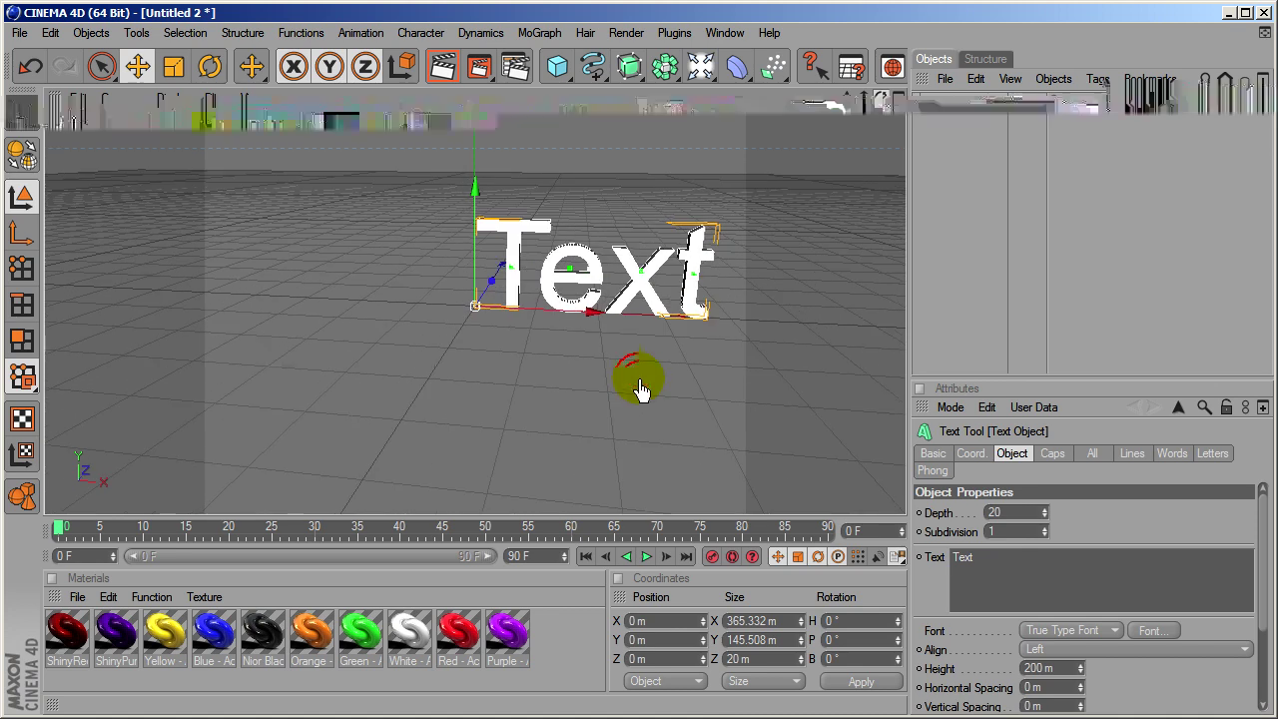
{"action": "left_click_drag", "start_coordinate": [846, 97], "coordinate": [663, 364]}
{"action": "scroll", "coordinate": [737, 198], "scroll_direction": "up", "scroll_amount": 5}
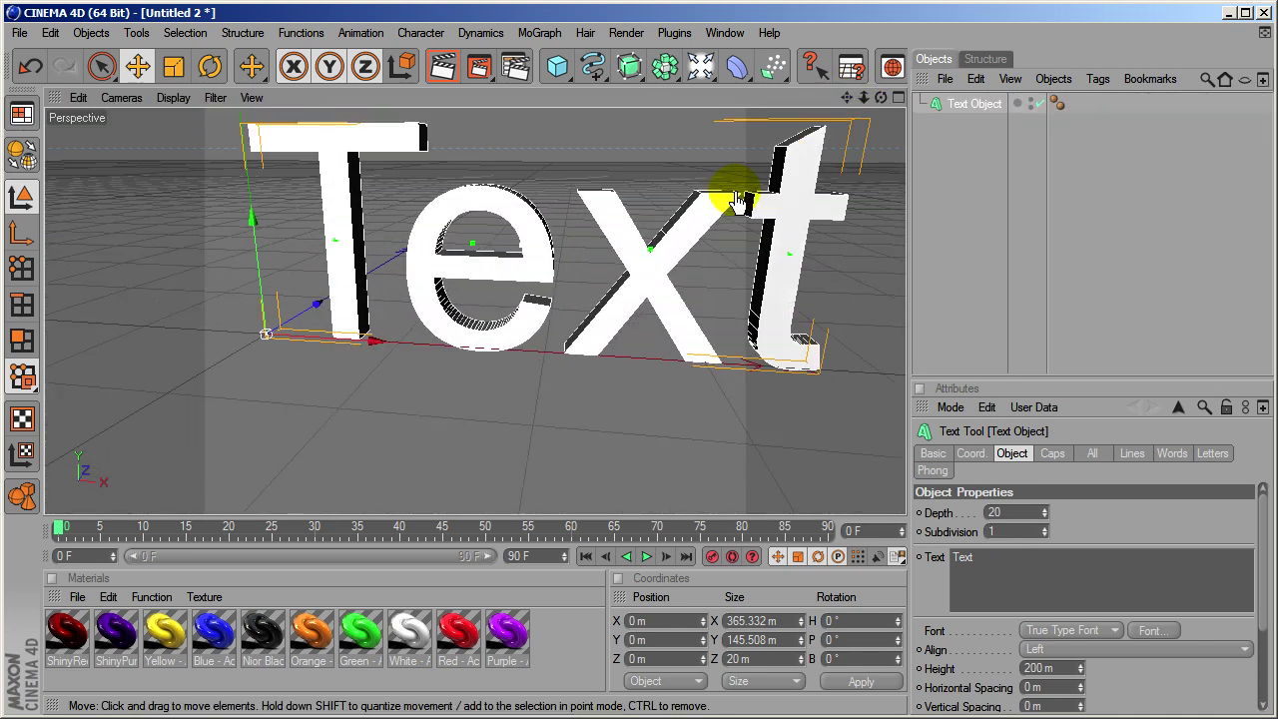
{"action": "left_click_drag", "start_coordinate": [847, 97], "coordinate": [639, 370]}
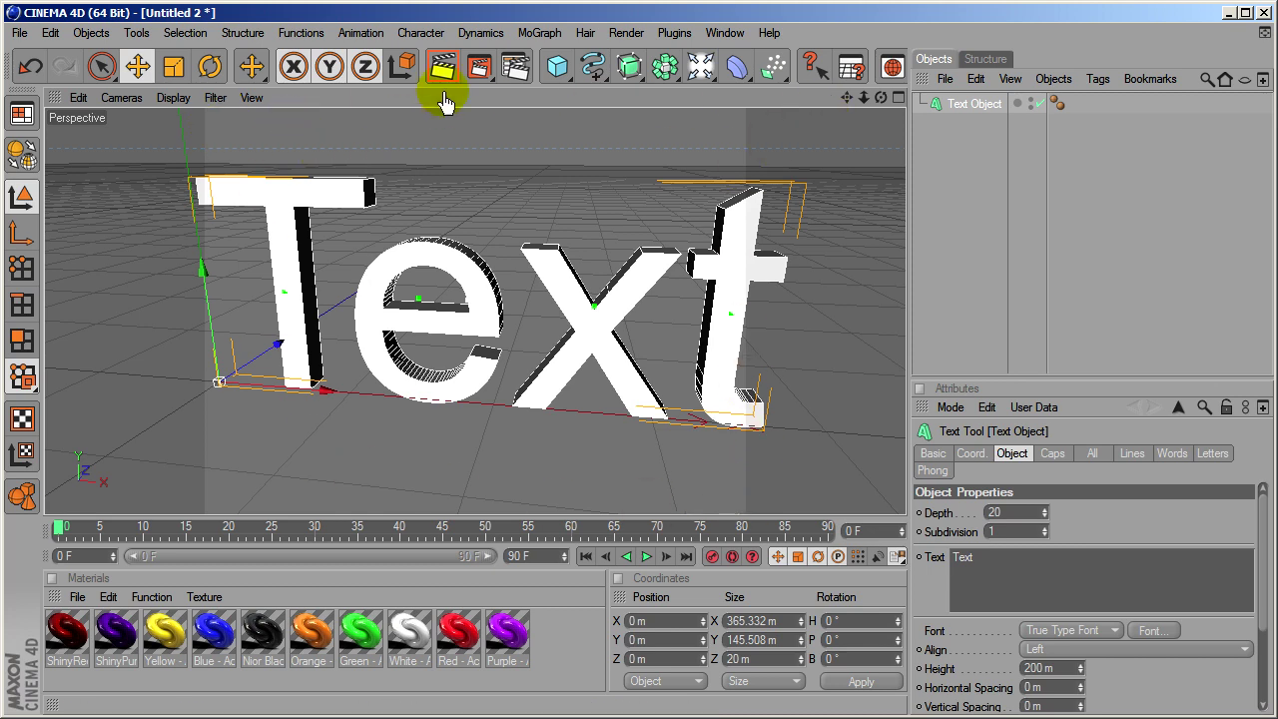
Check the save and output size options in the render settings
{"action": "left_click", "coordinate": [516, 68]}
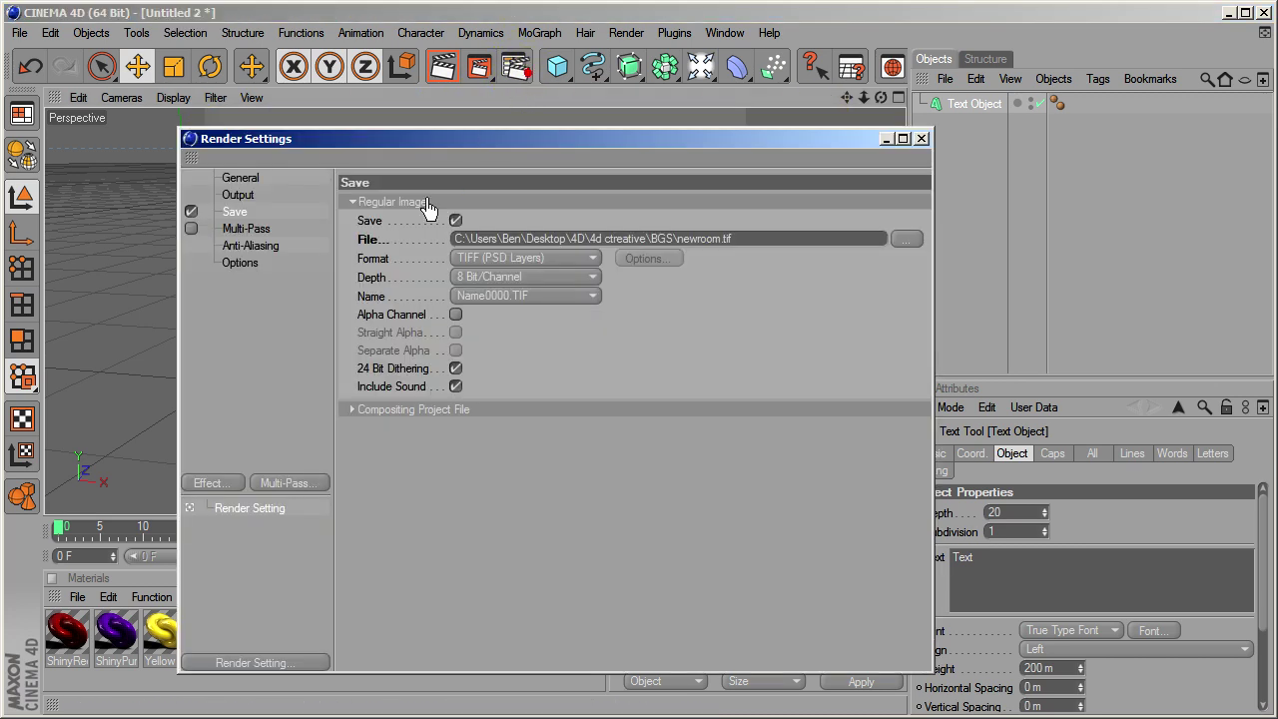
{"action": "left_click", "coordinate": [239, 195]}
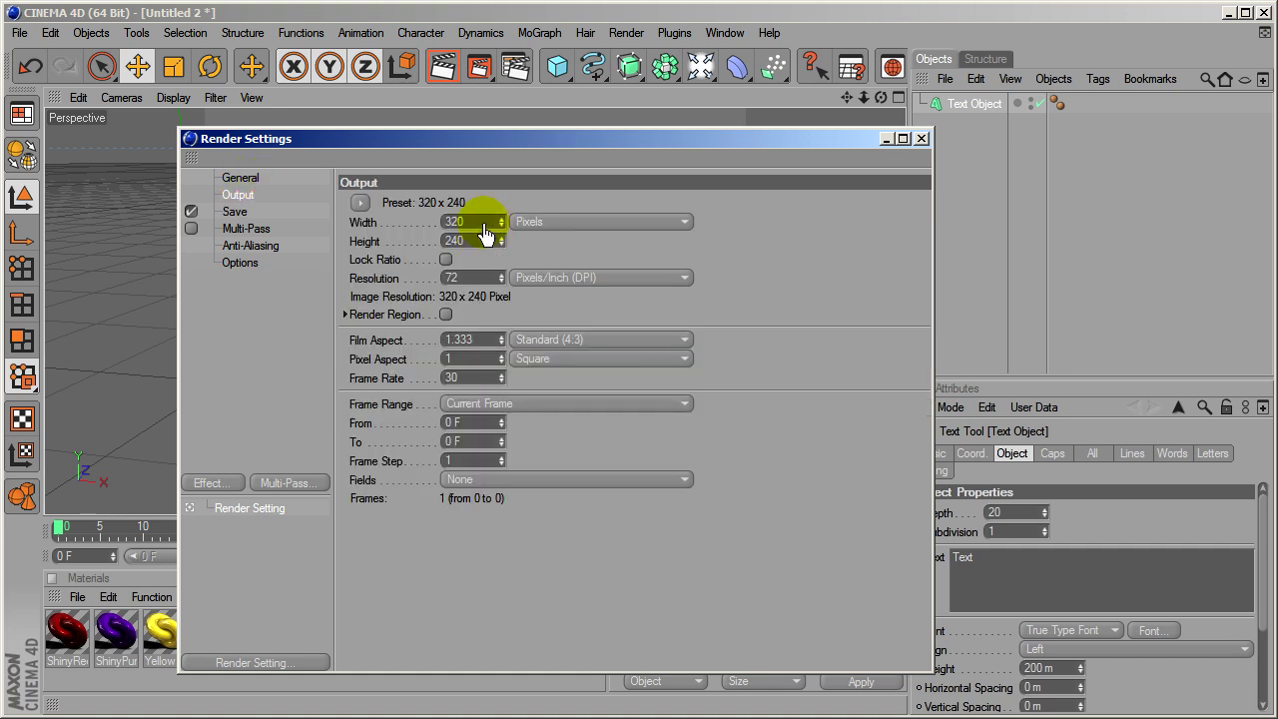
{"action": "left_click", "coordinate": [920, 137]}
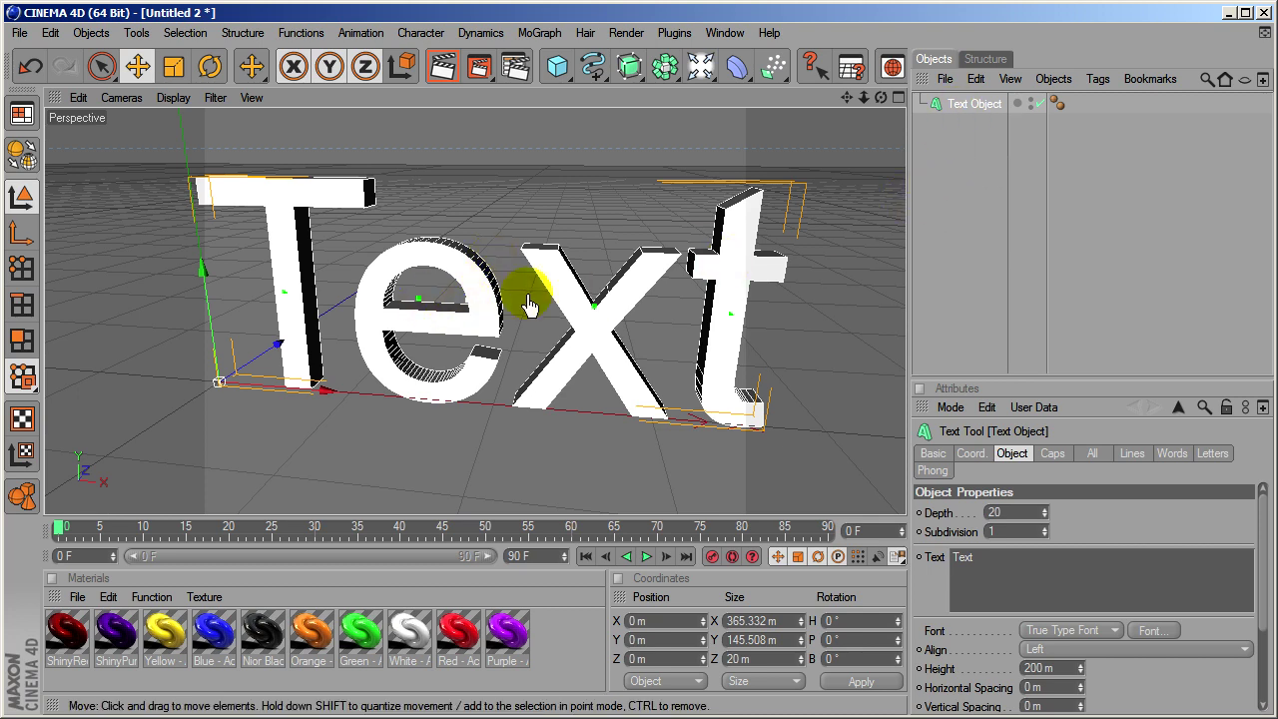
Delete the text object from the scene
{"action": "scroll", "coordinate": [488, 317], "scroll_direction": "down", "scroll_amount": 2}
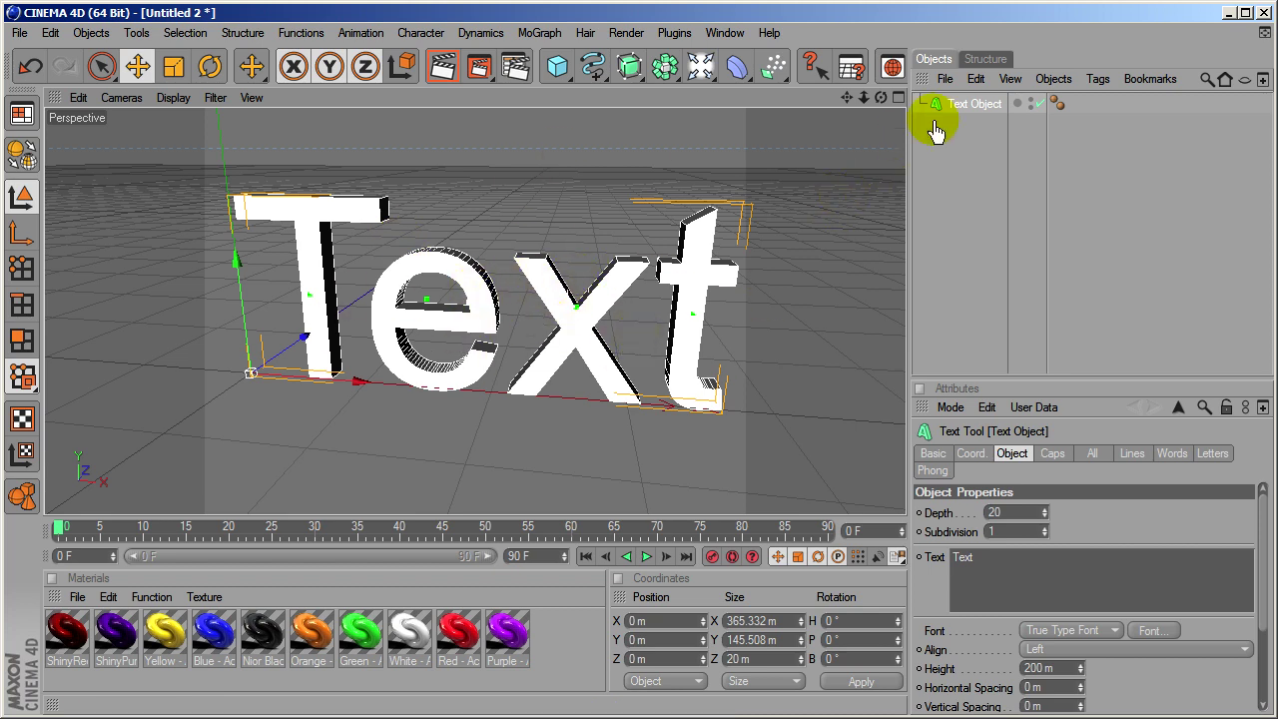
{"action": "key", "text": "Delete"}
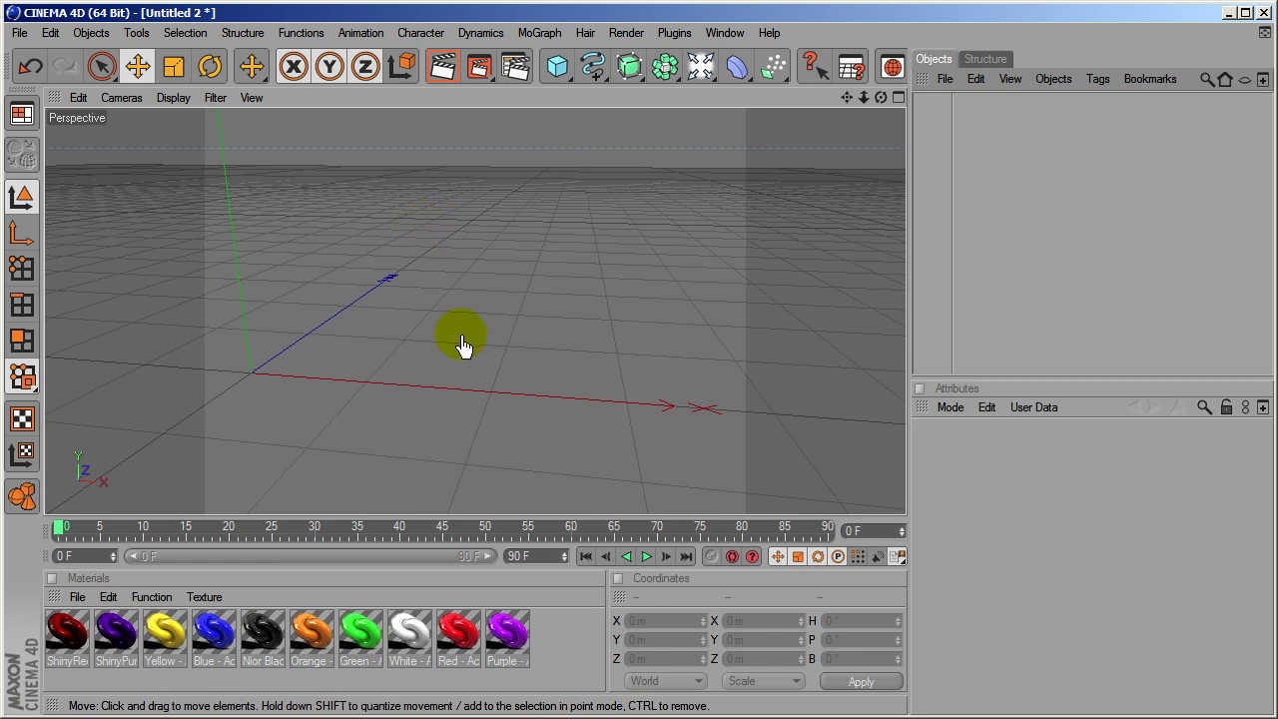
Set the render output size to 1280 pixels wide and 720 pixels high
{"action": "left_click", "coordinate": [515, 67]}
{"action": "left_click_drag", "start_coordinate": [556, 143], "coordinate": [604, 96]}
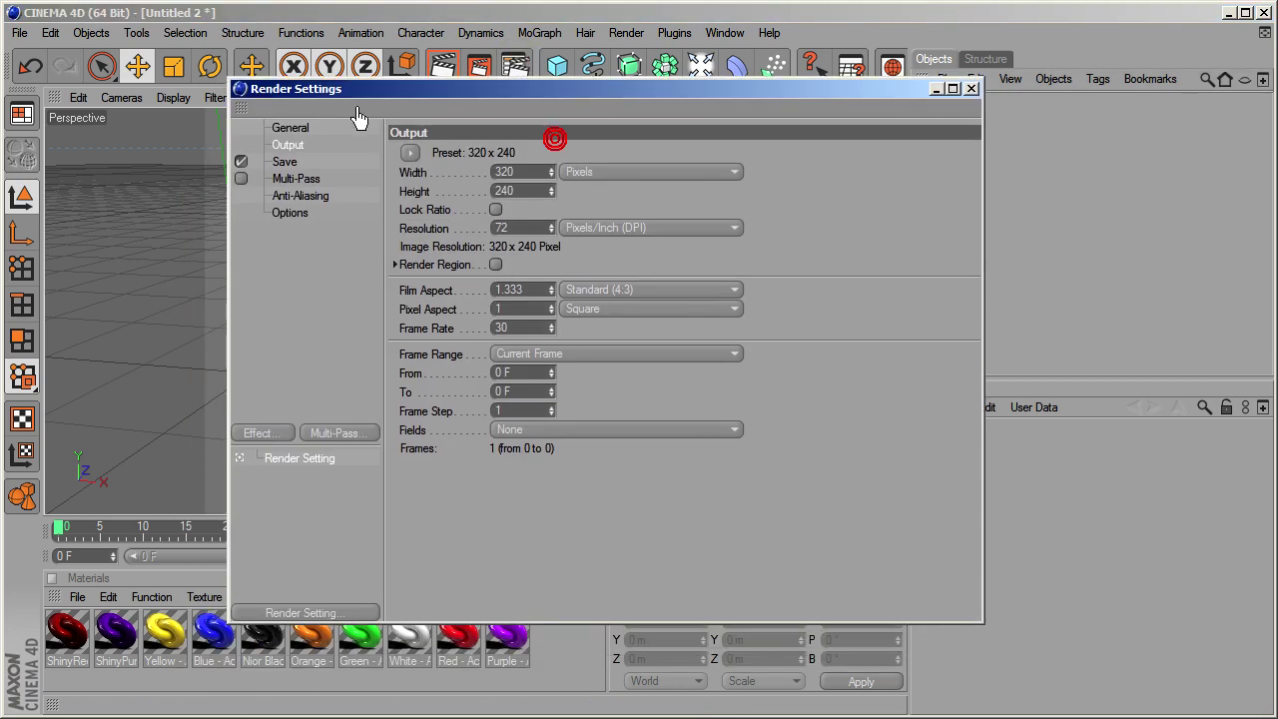
{"action": "left_click", "coordinate": [285, 128]}
{"action": "left_click_drag", "start_coordinate": [455, 95], "coordinate": [431, 108]}
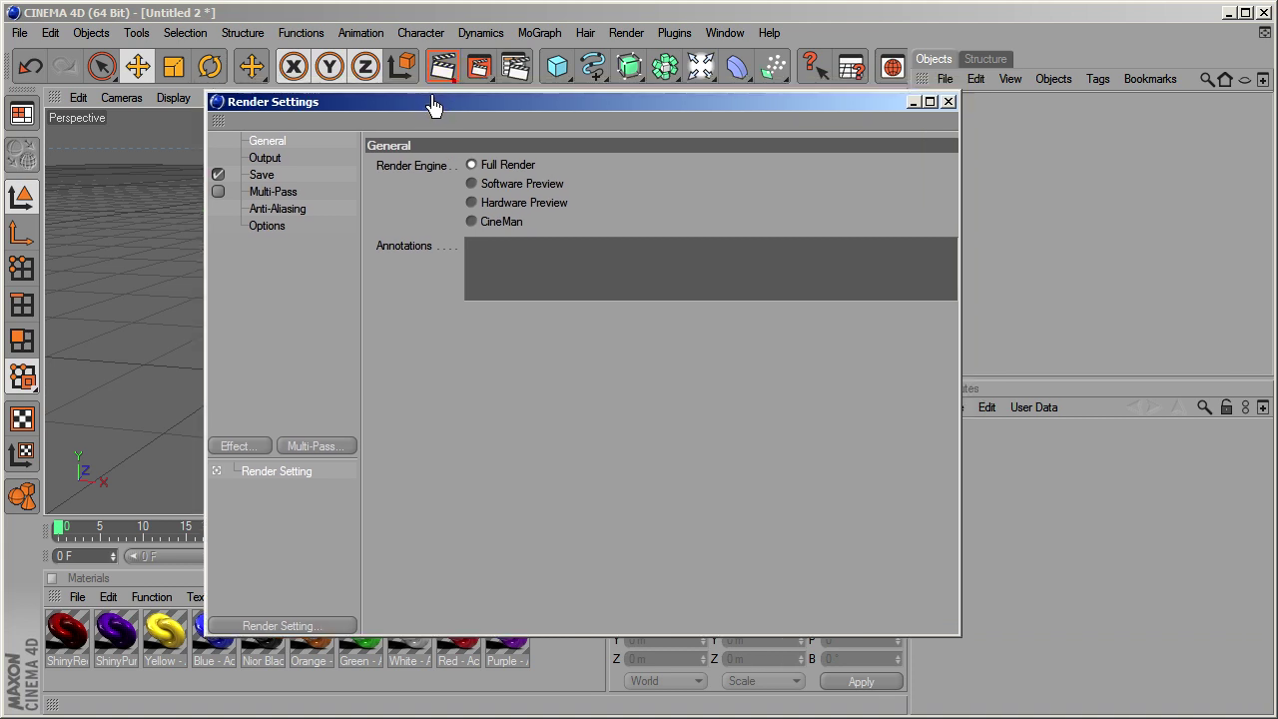
{"action": "left_click", "coordinate": [267, 157]}
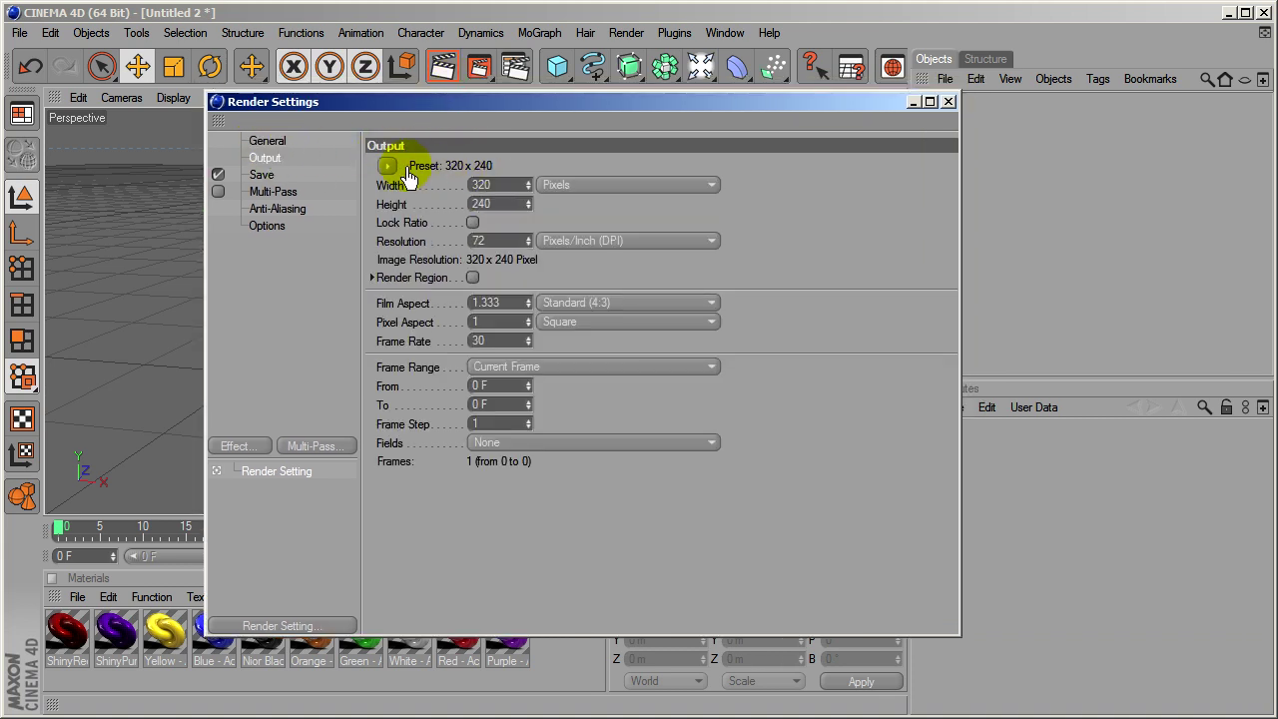
{"action": "left_click", "coordinate": [501, 189]}
{"action": "type", "text": "1280"}
{"action": "key", "text": "Return"}
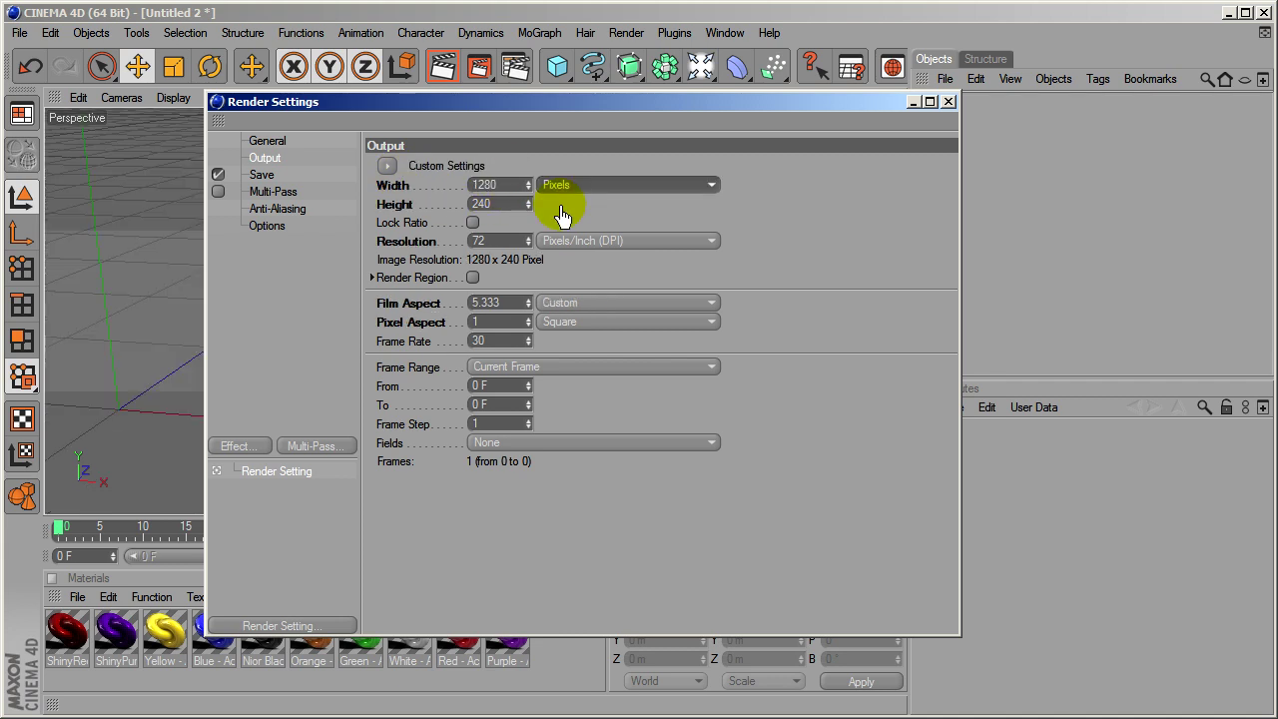
{"action": "key", "text": "Tab"}
{"action": "type", "text": "720"}
{"action": "key", "text": "Return"}
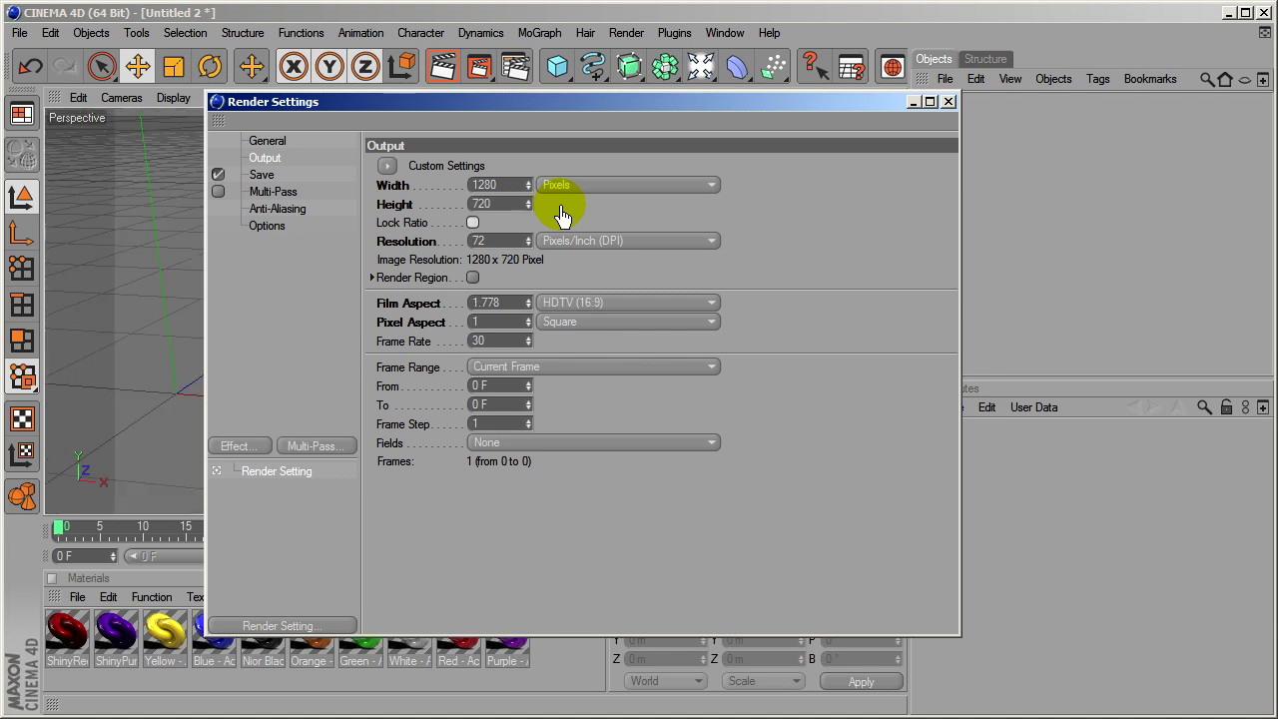
{"action": "key", "text": "Tab"}
{"action": "key", "text": "Tab"}
{"action": "key", "text": "Tab"}
{"action": "key", "text": "Tab"}
{"action": "key", "text": "Tab"}
{"action": "key", "text": "Tab"}
{"action": "key", "text": "Tab"}
{"action": "key", "text": "Tab"}
{"action": "key", "text": "Tab"}
{"action": "key", "text": "Tab"}
{"action": "key", "text": "Tab"}
{"action": "left_click", "coordinate": [502, 204]}
{"action": "left_click", "coordinate": [504, 204]}
{"action": "left_click_drag", "start_coordinate": [512, 110], "coordinate": [536, 158]}
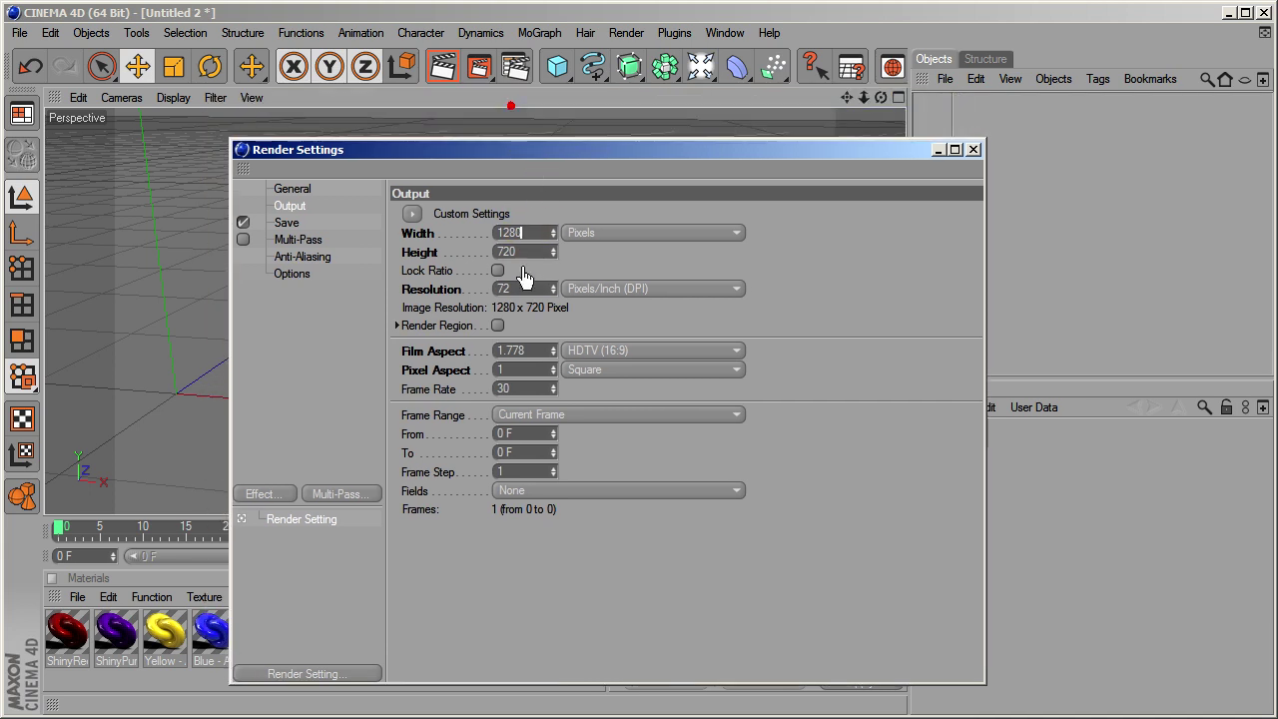
{"action": "left_click", "coordinate": [526, 255]}
{"action": "left_click", "coordinate": [535, 233]}
{"action": "left_click", "coordinate": [518, 255]}
{"action": "left_click", "coordinate": [526, 235]}
{"action": "left_click", "coordinate": [503, 229]}
{"action": "left_click_drag", "start_coordinate": [495, 251], "coordinate": [515, 250]}
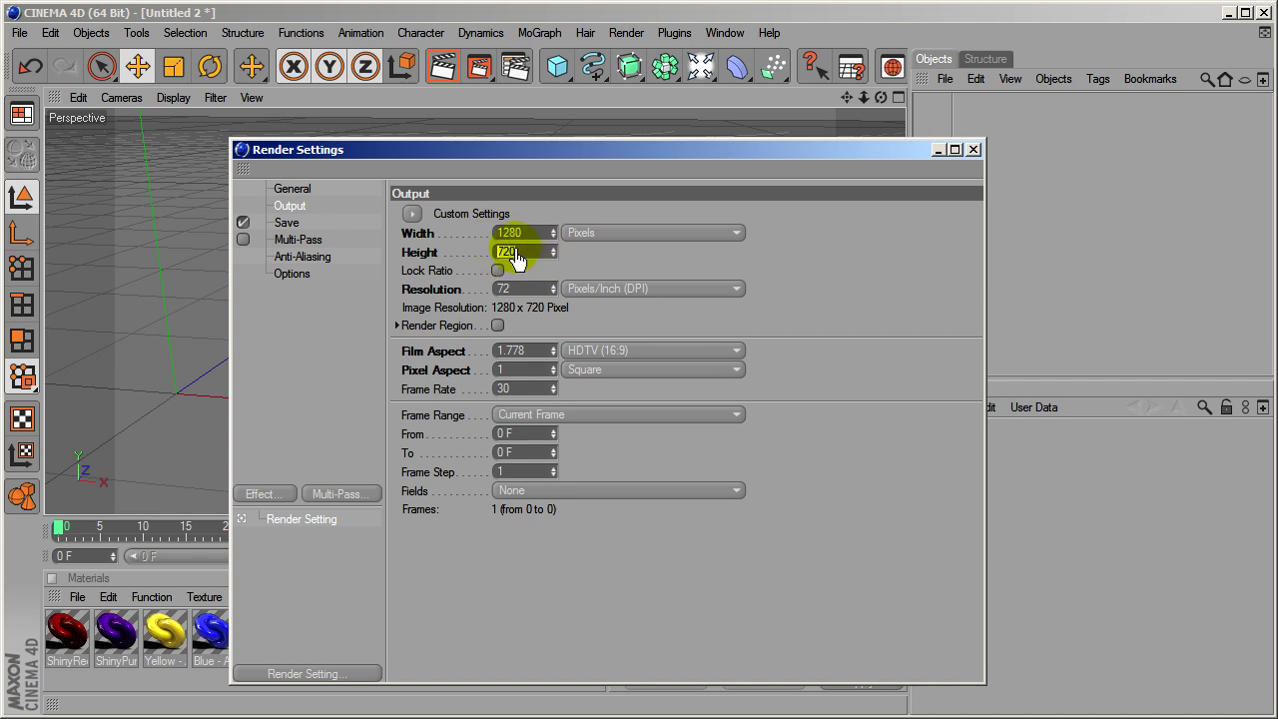
{"action": "left_click_drag", "start_coordinate": [541, 158], "coordinate": [543, 152]}
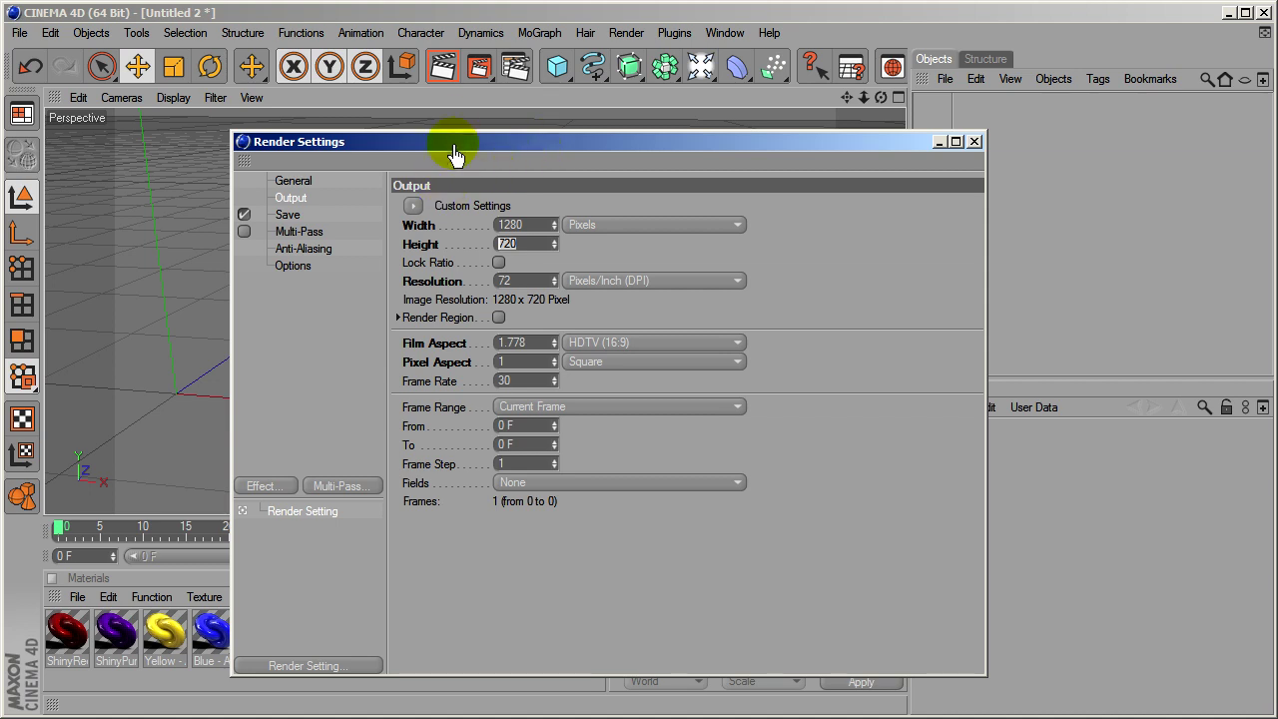
{"action": "left_click_drag", "start_coordinate": [450, 149], "coordinate": [425, 149]}
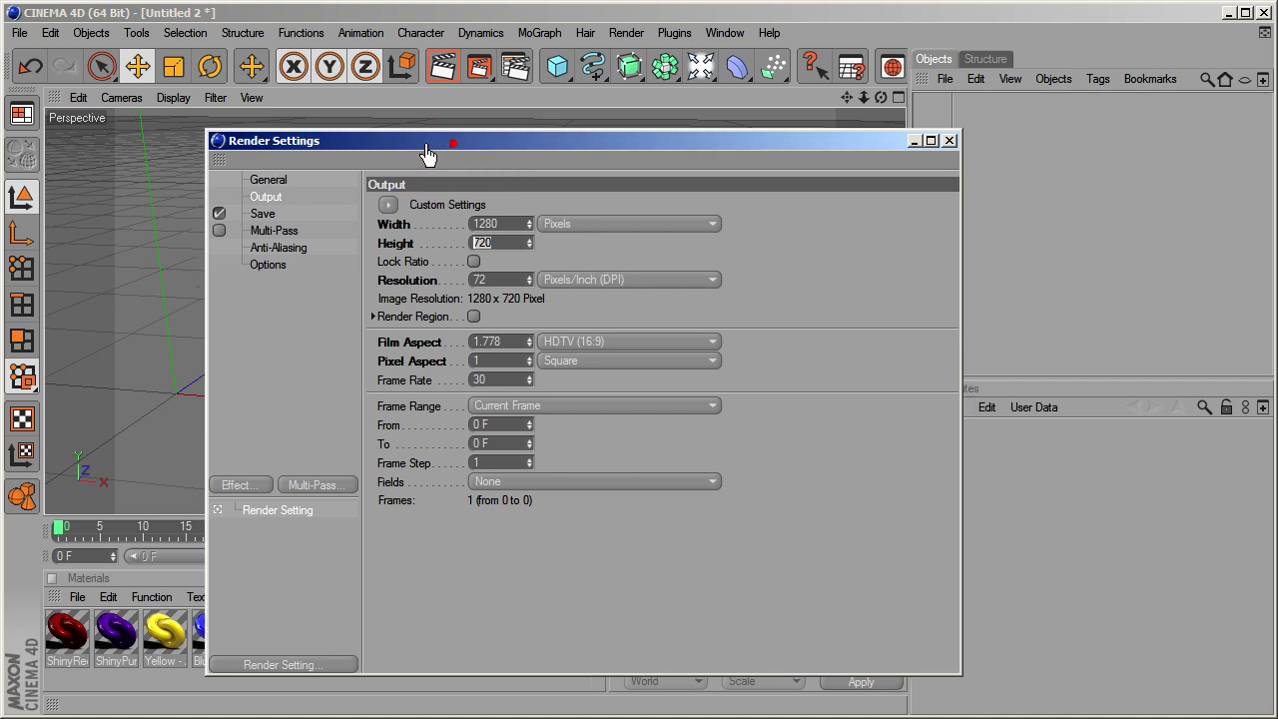
Change the format for saved render images to JPEG and accept the JPEG quality options
{"action": "left_click", "coordinate": [266, 215]}
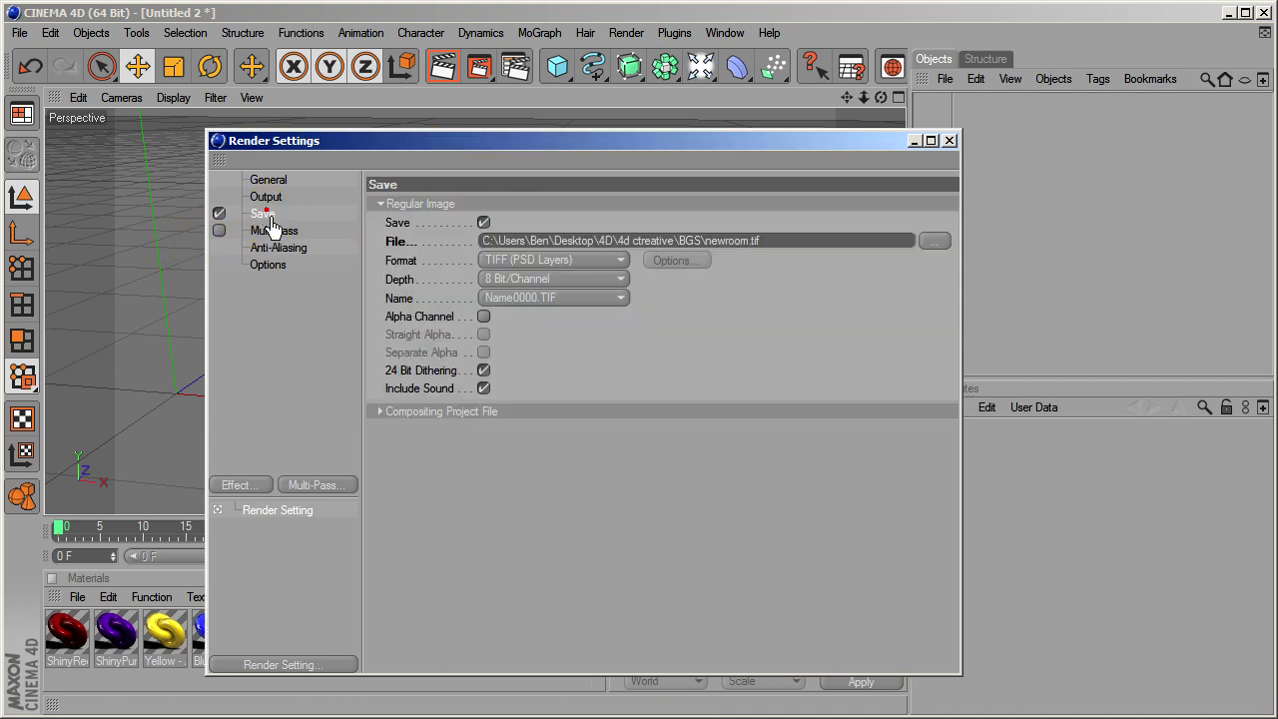
{"action": "left_click", "coordinate": [821, 245]}
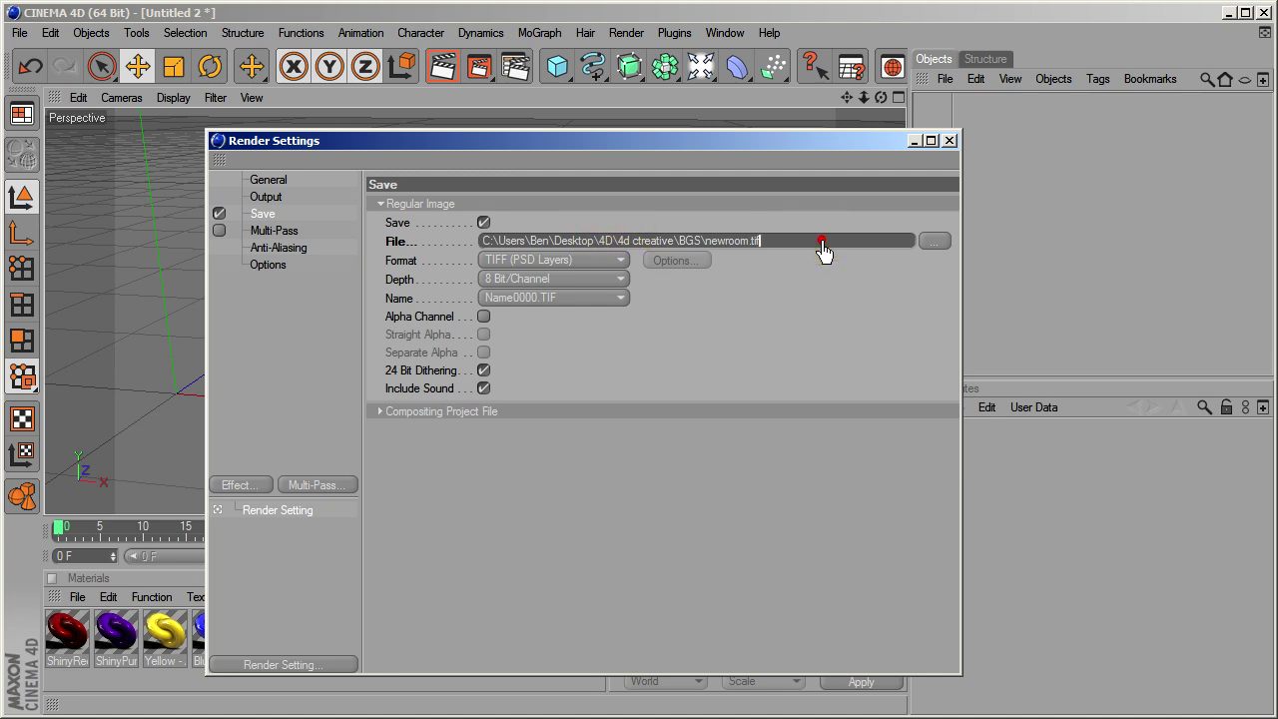
{"action": "left_click", "coordinate": [555, 259]}
{"action": "left_click", "coordinate": [552, 301]}
{"action": "left_click", "coordinate": [694, 267]}
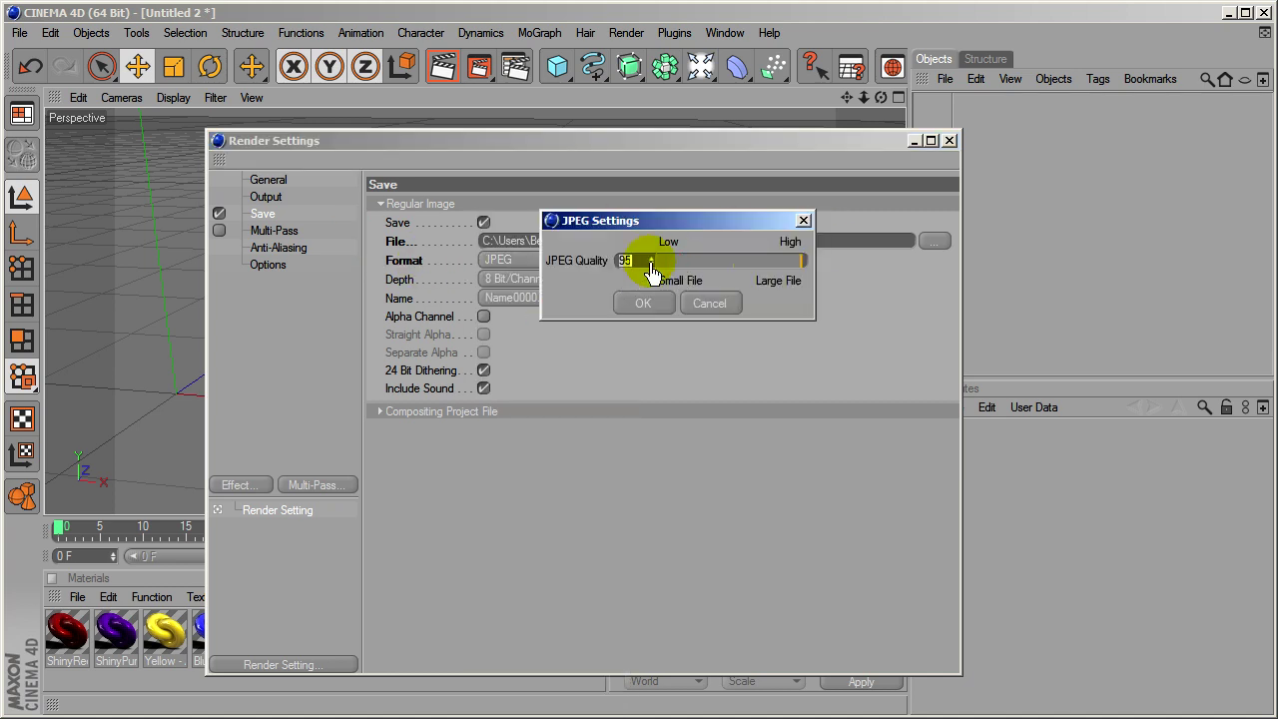
{"action": "left_click", "coordinate": [649, 305]}
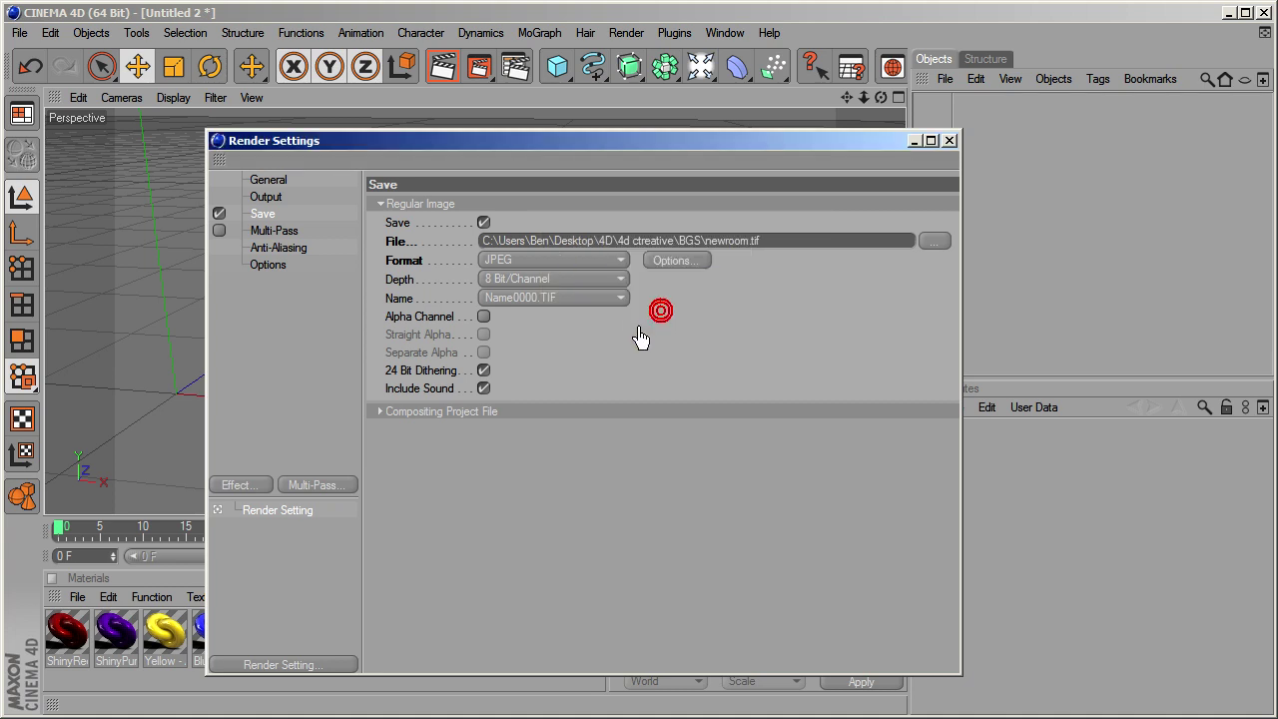
{"action": "left_click", "coordinate": [670, 333]}
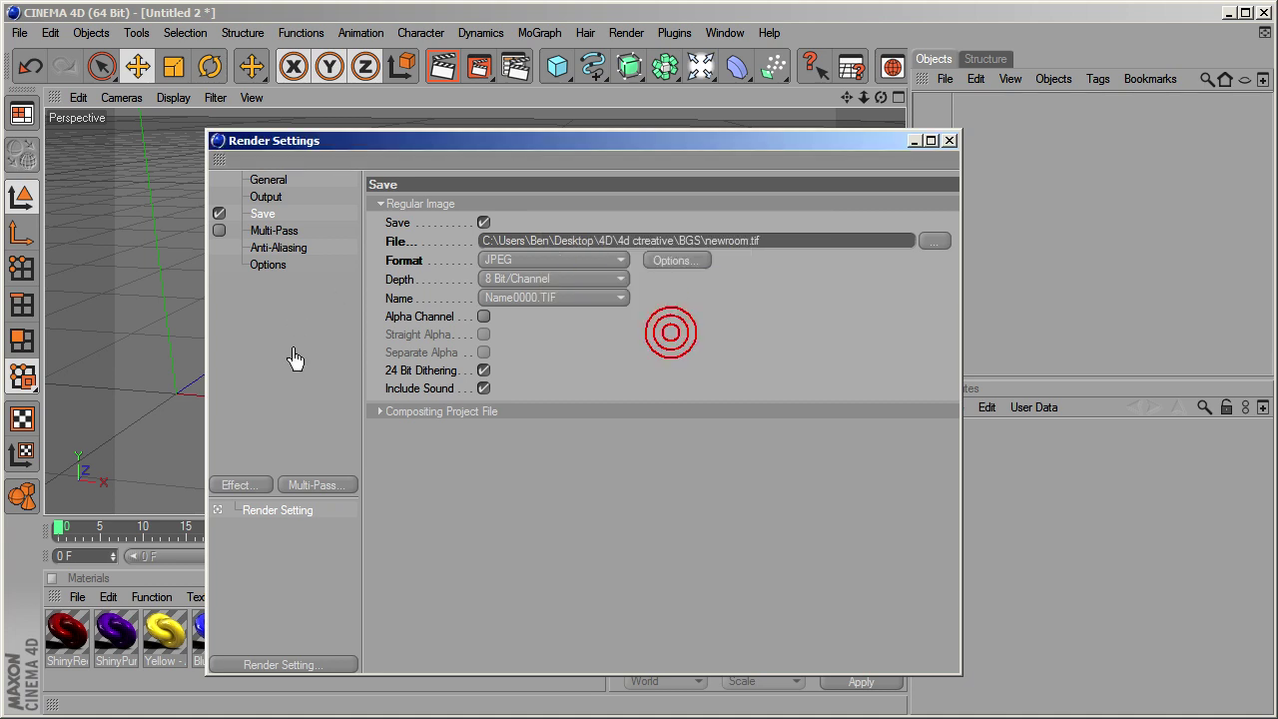
Set the render anti-aliasing to Best with a maximum level of 2x2
{"action": "left_click", "coordinate": [265, 230]}
{"action": "left_click_drag", "start_coordinate": [353, 141], "coordinate": [305, 159]}
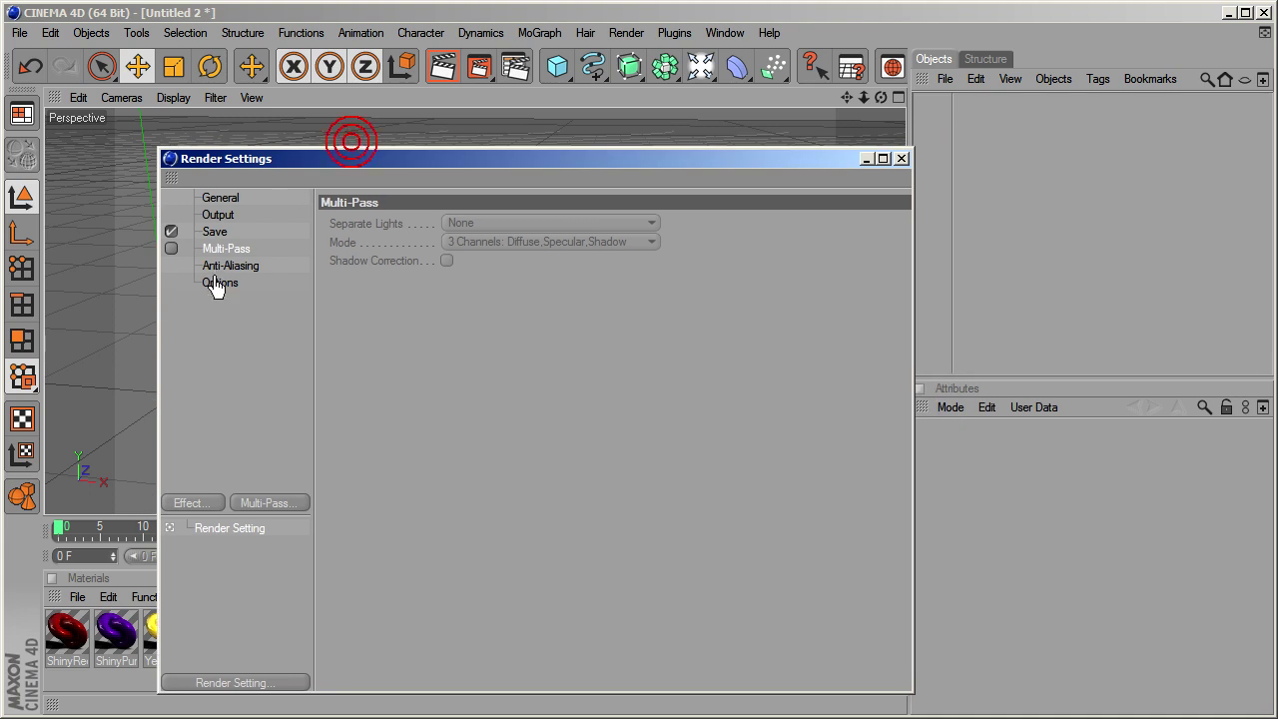
{"action": "left_click", "coordinate": [228, 267]}
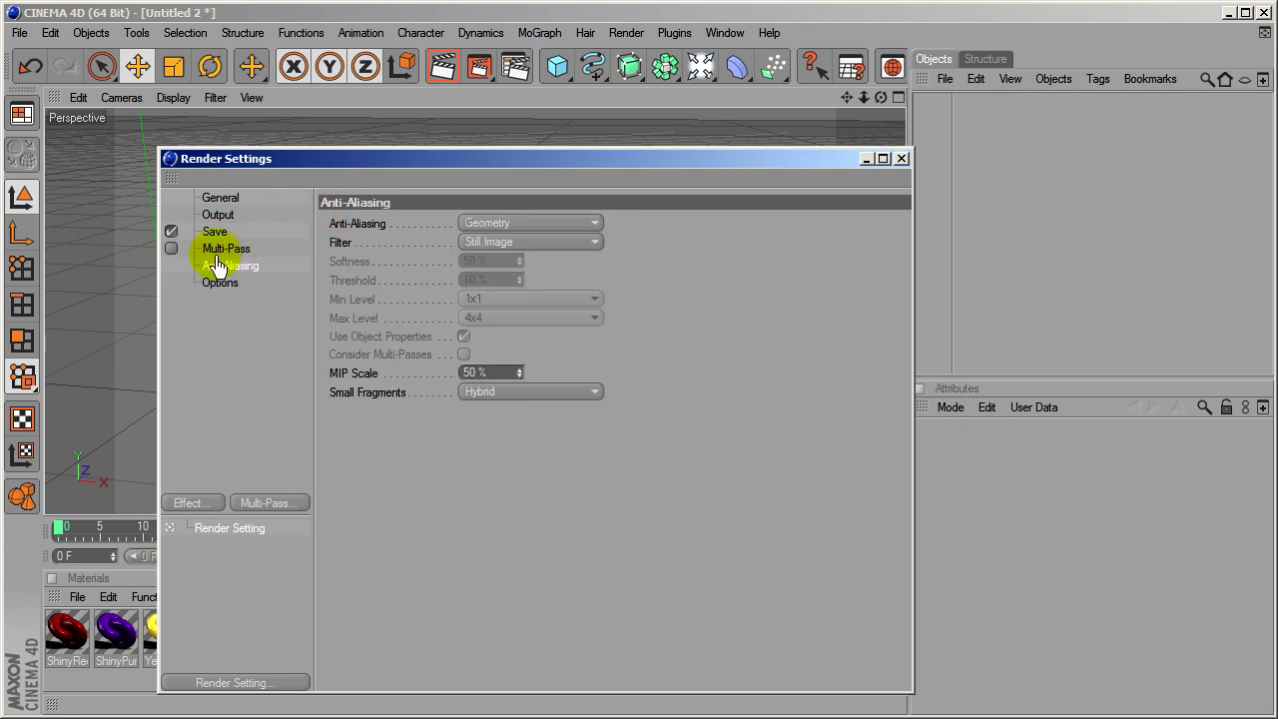
{"action": "left_click", "coordinate": [516, 222]}
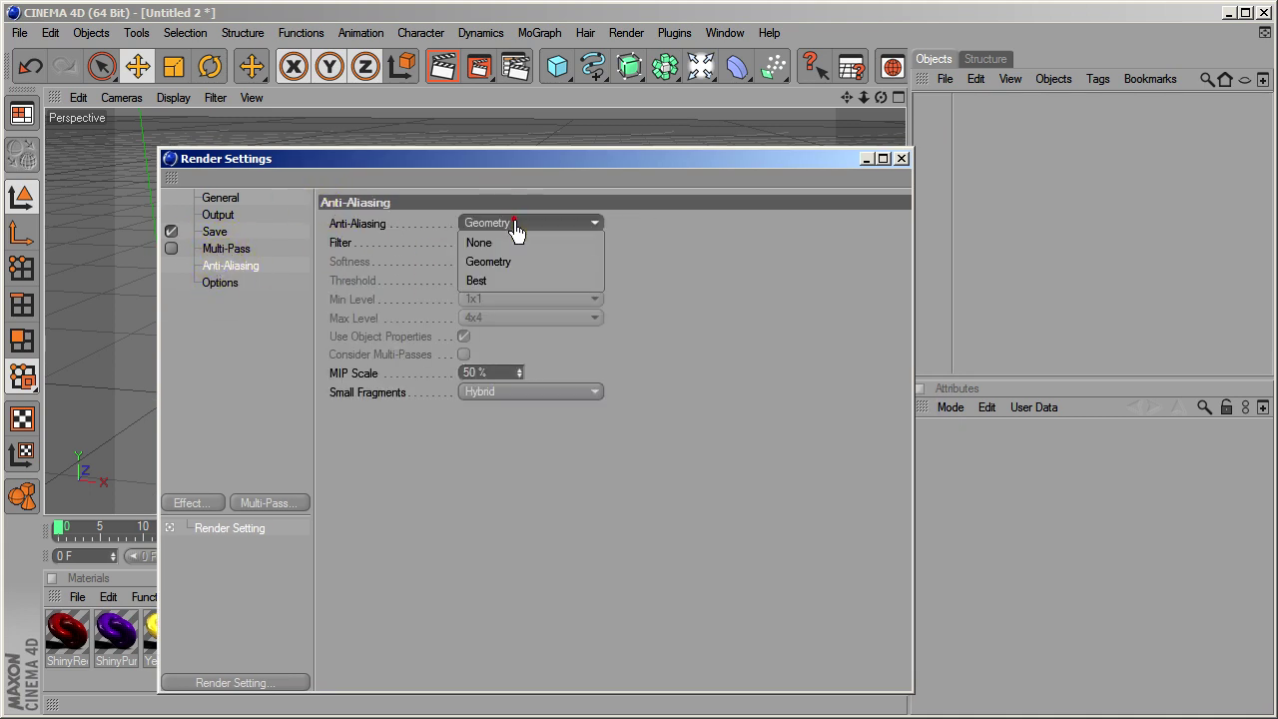
{"action": "left_click", "coordinate": [519, 280]}
{"action": "left_click", "coordinate": [526, 318]}
{"action": "left_click", "coordinate": [524, 356]}
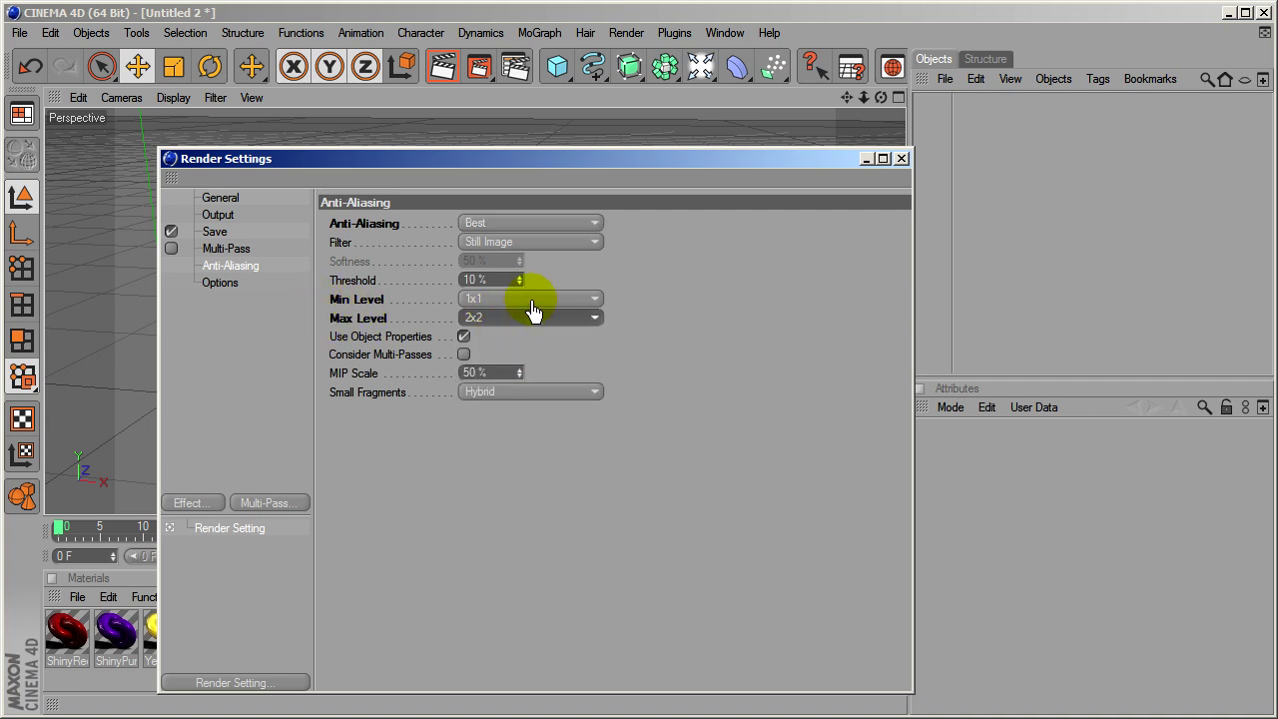
{"action": "left_click_drag", "start_coordinate": [579, 166], "coordinate": [657, 175]}
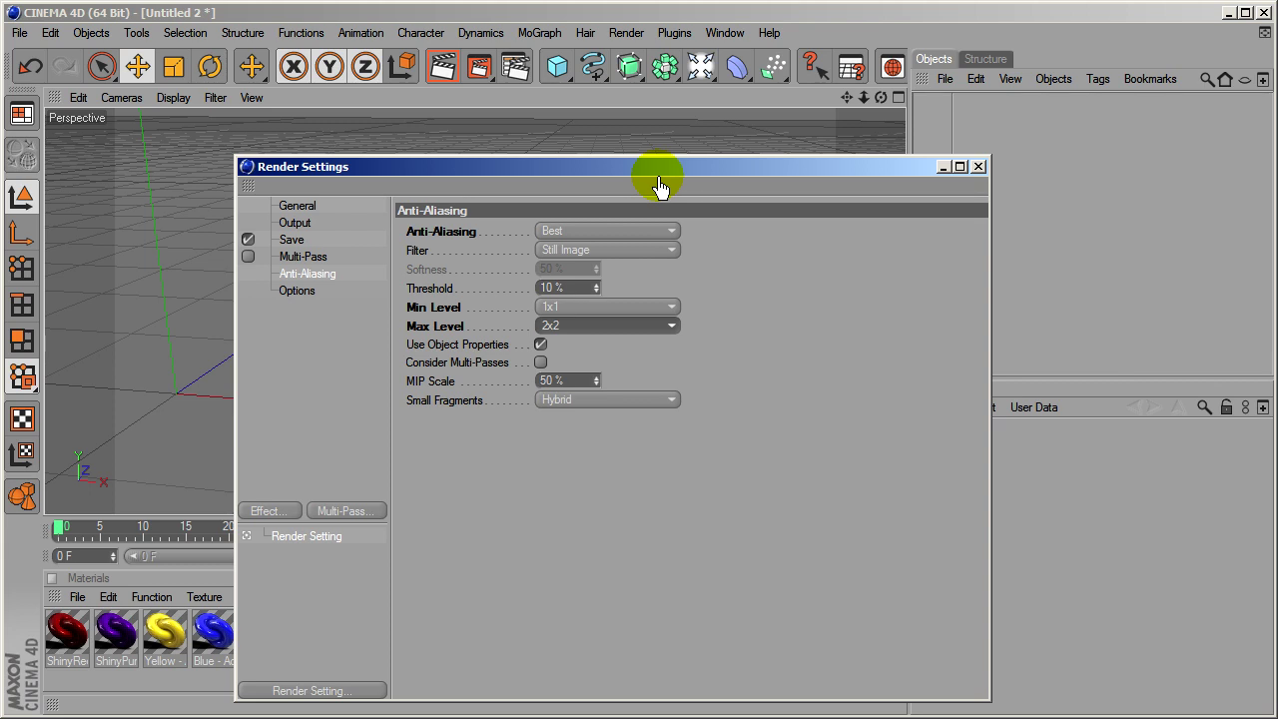
{"action": "left_click_drag", "start_coordinate": [659, 182], "coordinate": [661, 156]}
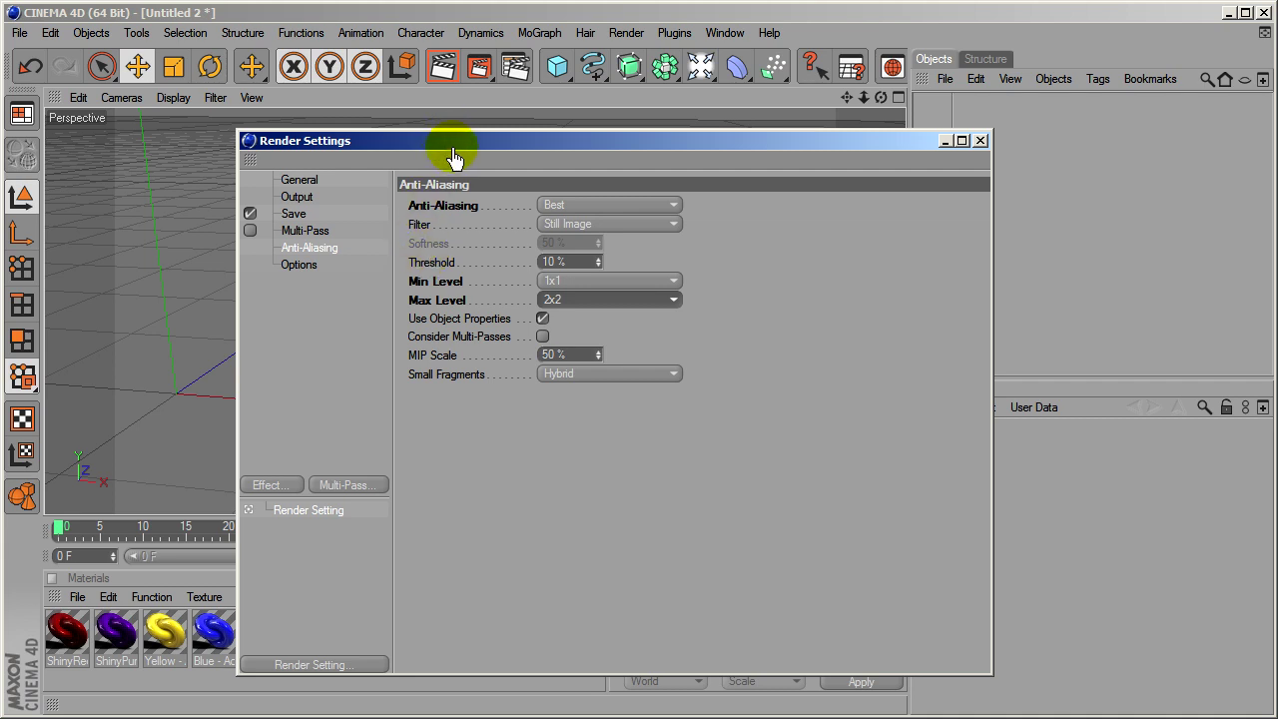
{"action": "left_click_drag", "start_coordinate": [454, 155], "coordinate": [450, 150]}
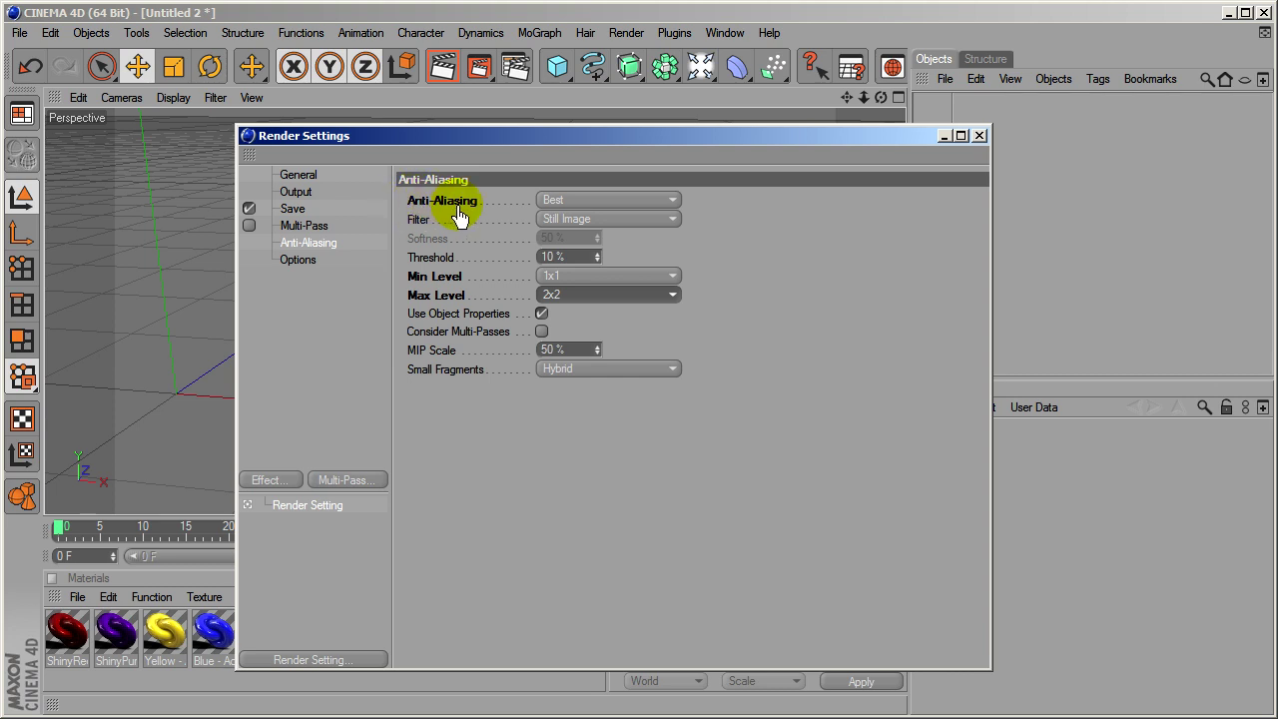
{"action": "left_click_drag", "start_coordinate": [477, 137], "coordinate": [469, 163]}
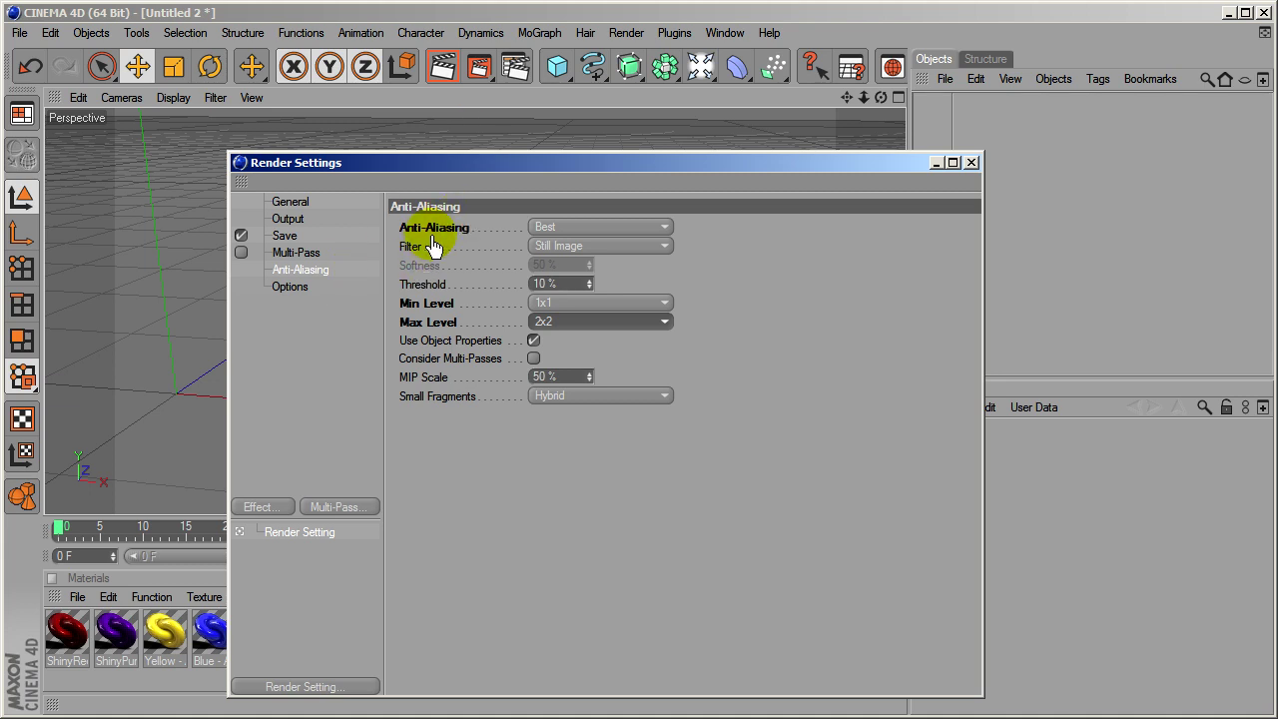
Add the Ambient Occlusion effect to the render settings
{"action": "left_click", "coordinate": [288, 290]}
{"action": "left_click", "coordinate": [304, 278]}
{"action": "left_click", "coordinate": [300, 317]}
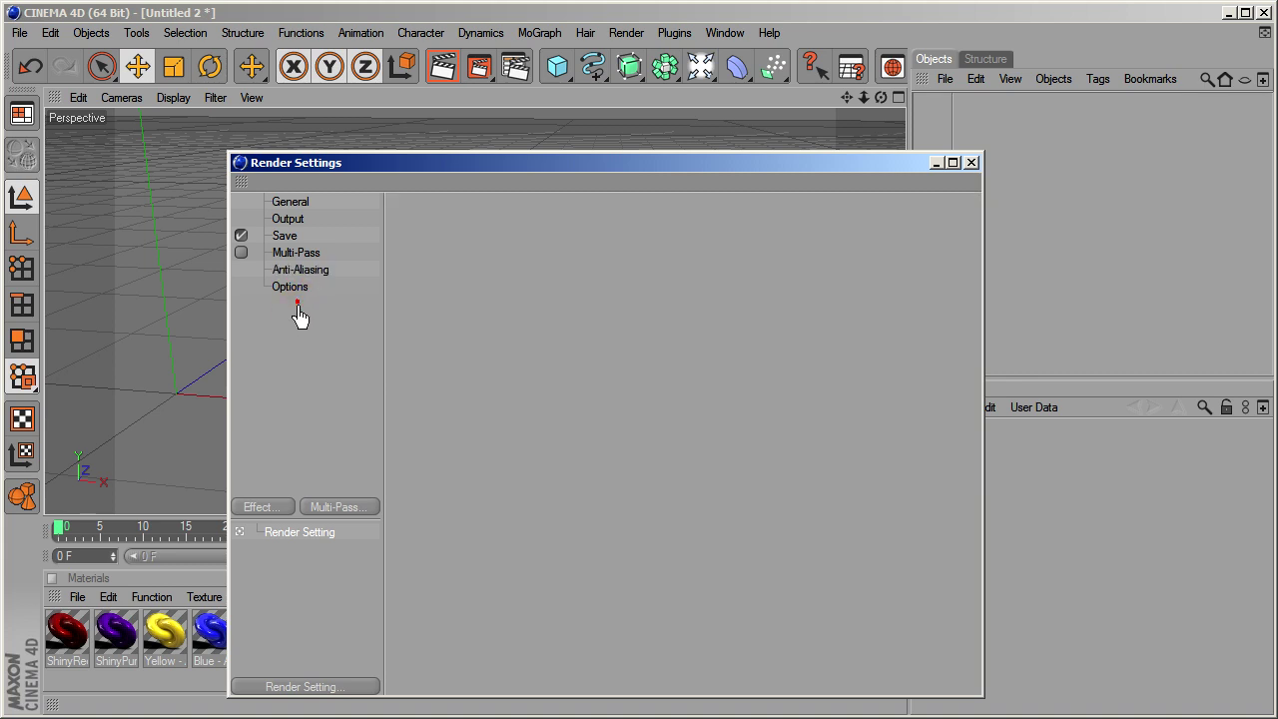
{"action": "left_click", "coordinate": [264, 508]}
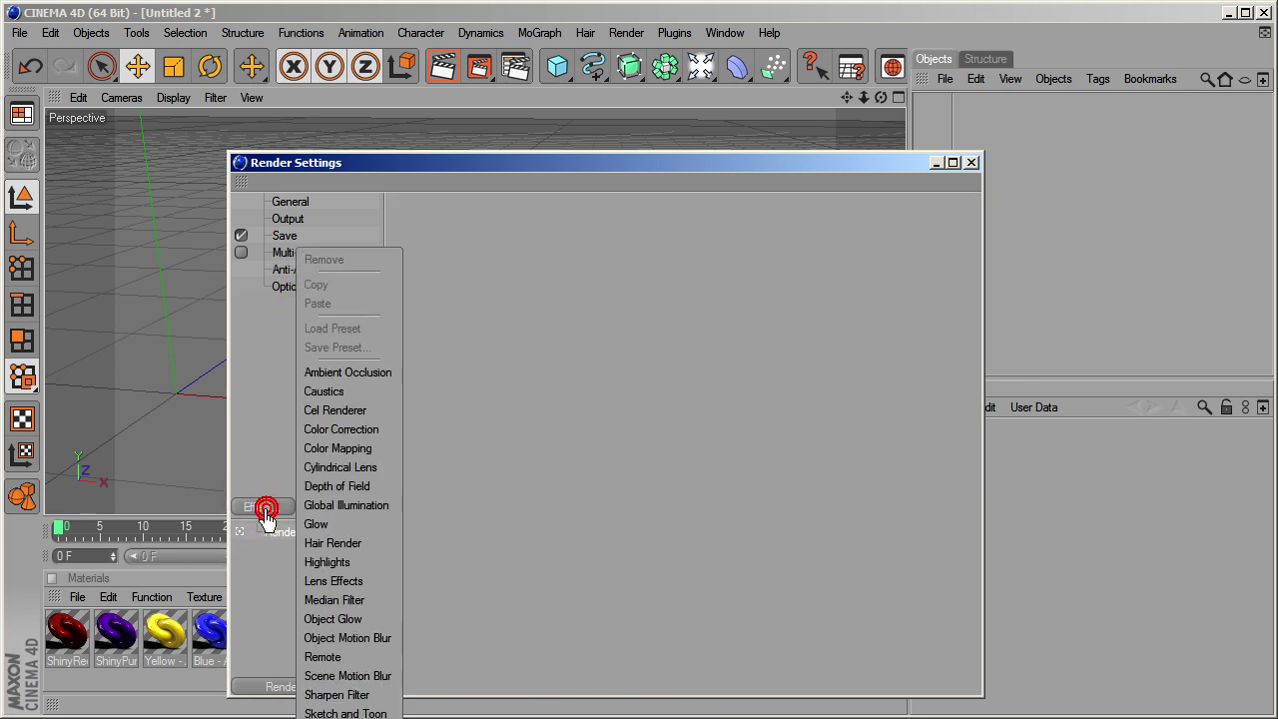
{"action": "left_click", "coordinate": [358, 380]}
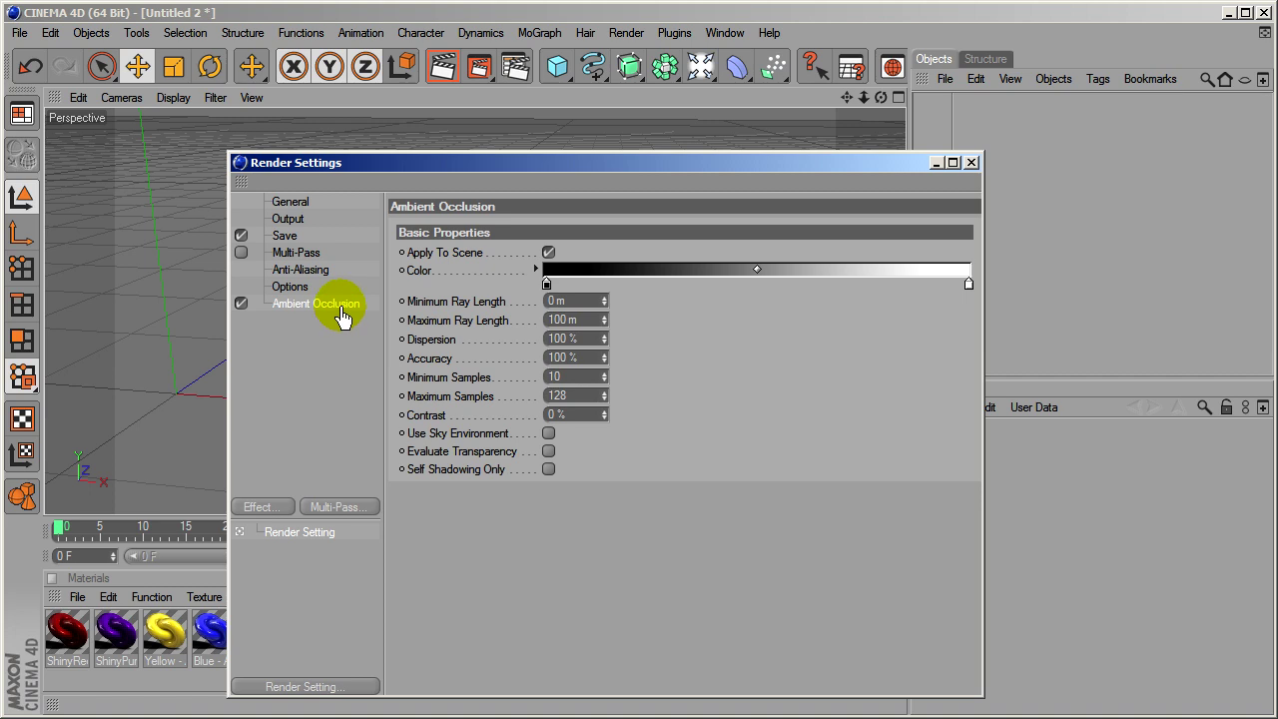
Add the Global Illumination effect to the render settings
{"action": "left_click", "coordinate": [260, 506]}
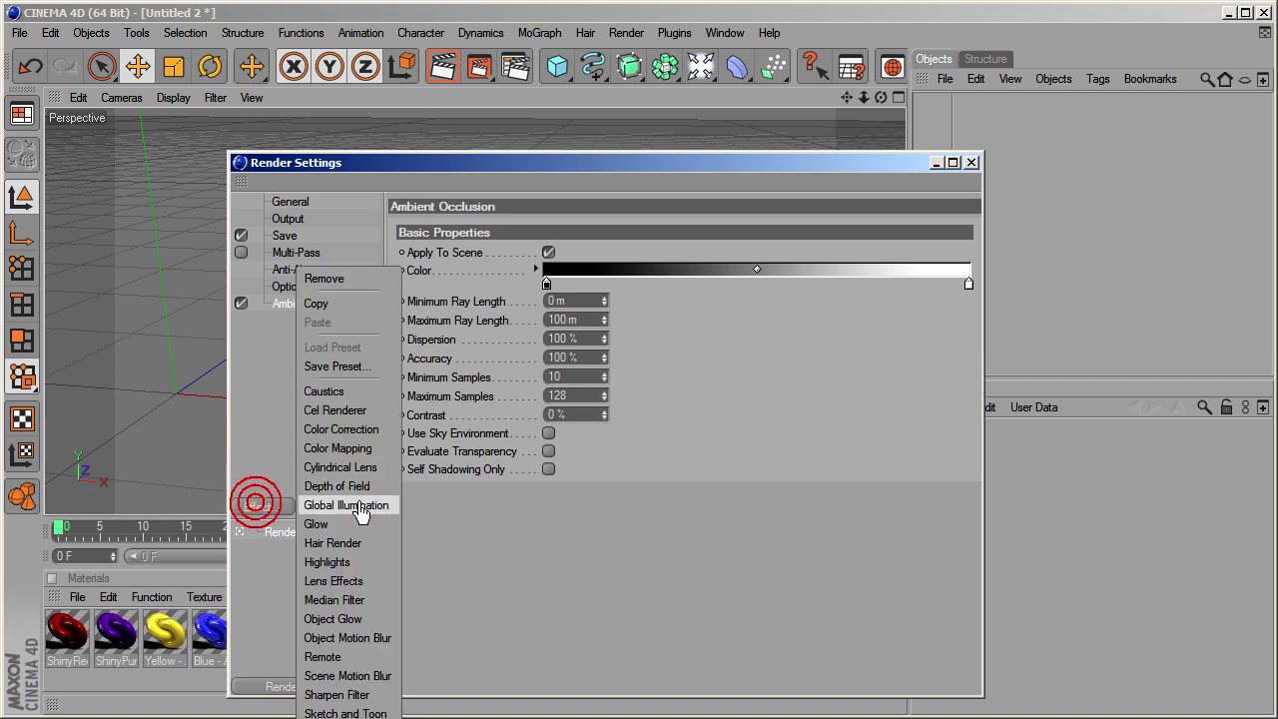
{"action": "left_click", "coordinate": [334, 505]}
{"action": "left_click", "coordinate": [329, 322]}
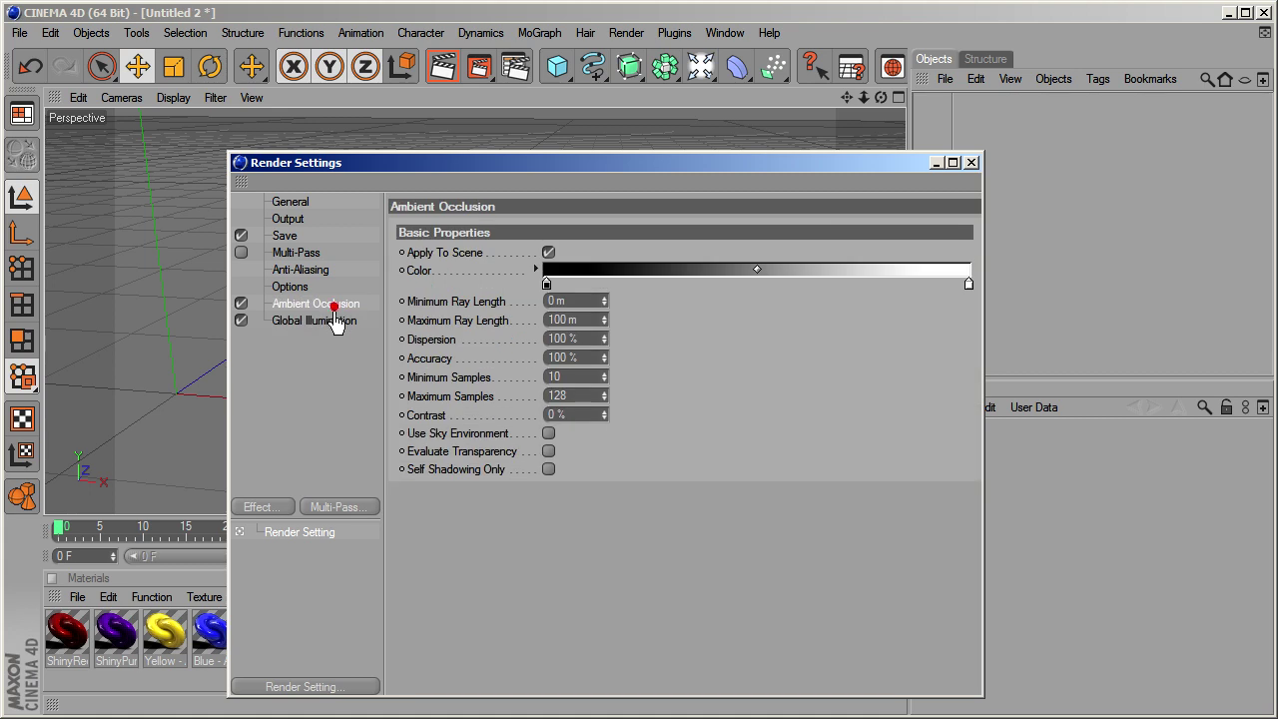
{"action": "left_click", "coordinate": [340, 322]}
{"action": "left_click", "coordinate": [344, 306]}
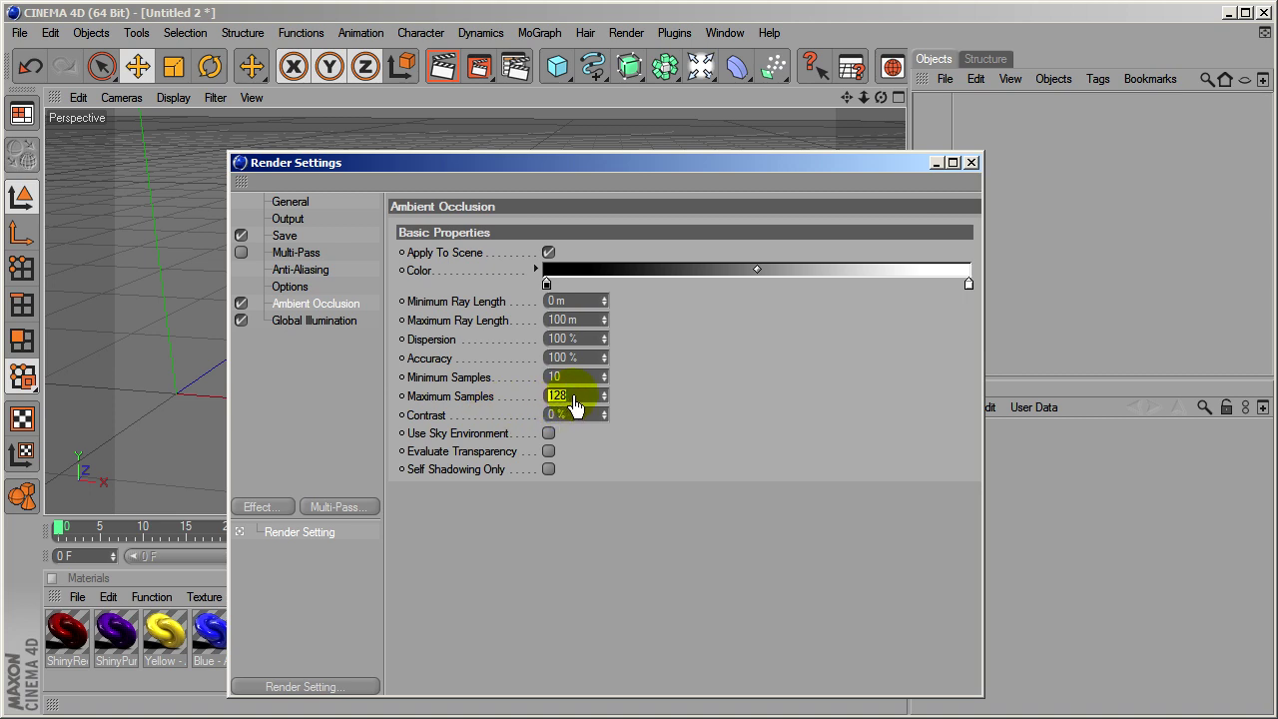
Review the Global Illumination irradiance cache settings, including the Stochastic Samples and Record Density options
{"action": "left_click", "coordinate": [322, 320]}
{"action": "left_click", "coordinate": [562, 228]}
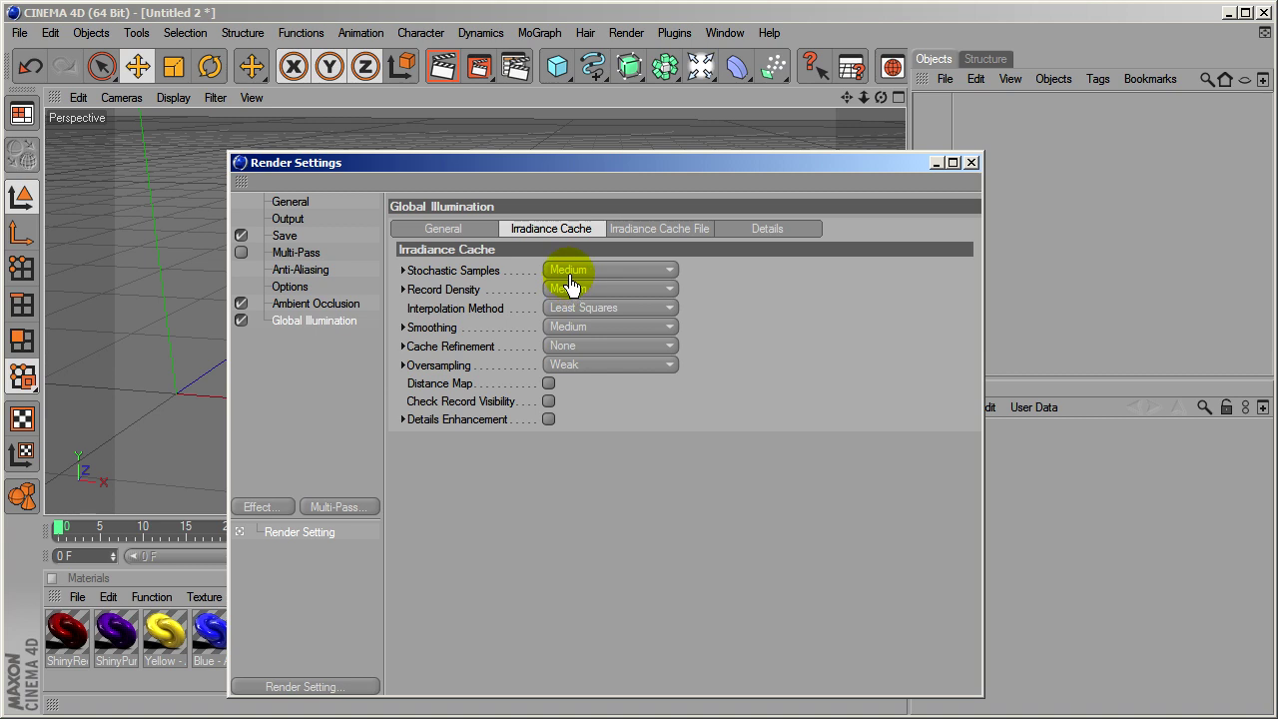
{"action": "left_click", "coordinate": [569, 271]}
{"action": "left_click", "coordinate": [570, 270]}
{"action": "left_click", "coordinate": [579, 289]}
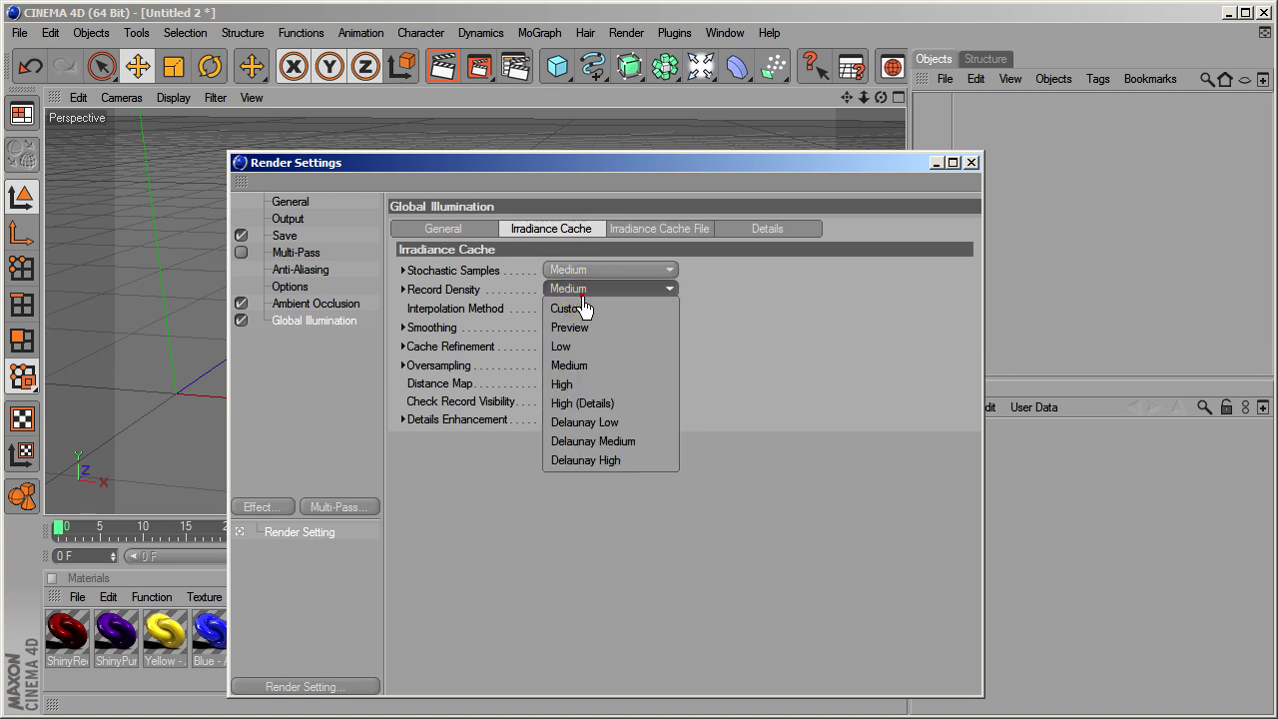
{"action": "left_click", "coordinate": [584, 293]}
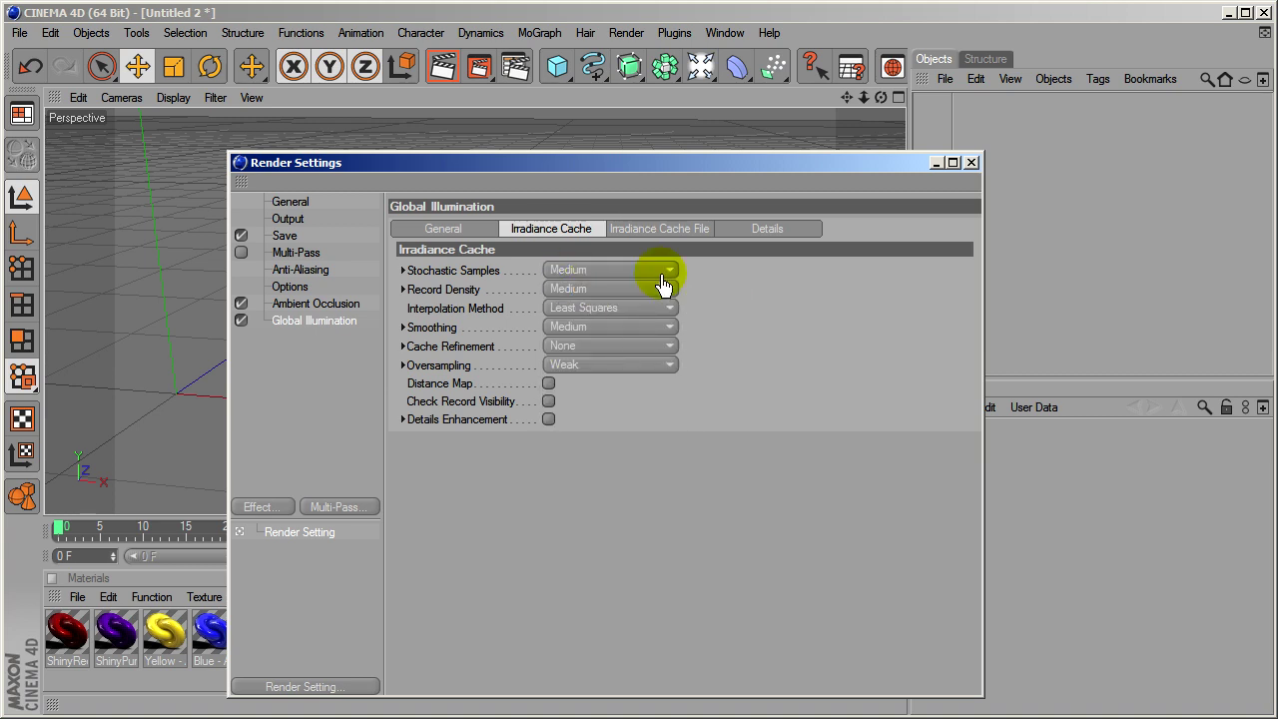
{"action": "left_click_drag", "start_coordinate": [647, 162], "coordinate": [504, 203]}
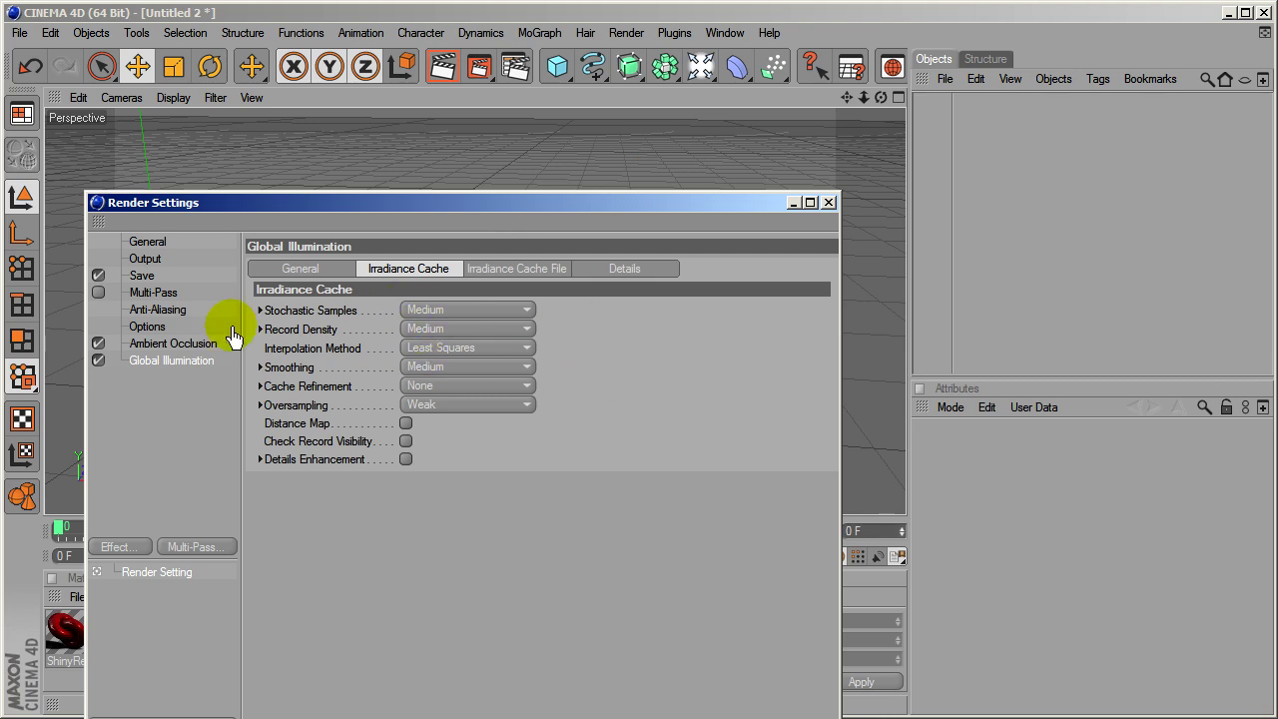
{"action": "left_click_drag", "start_coordinate": [284, 202], "coordinate": [372, 175]}
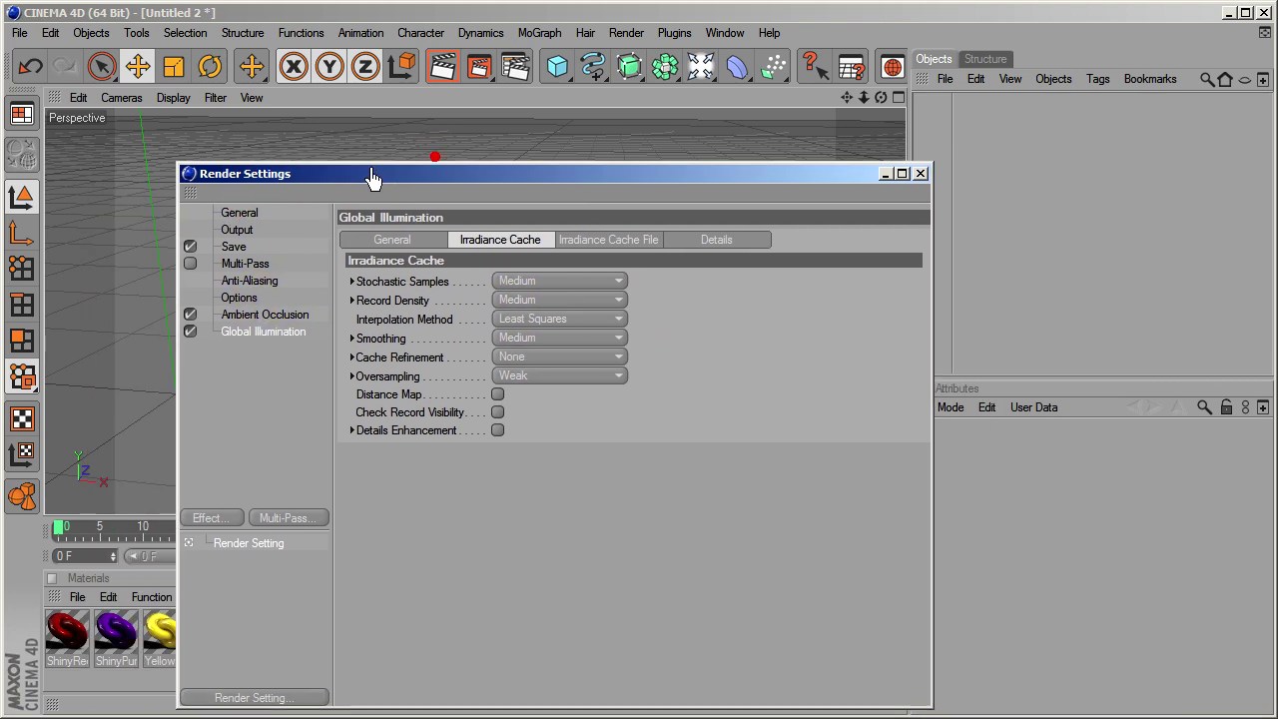
{"action": "left_click", "coordinate": [260, 314]}
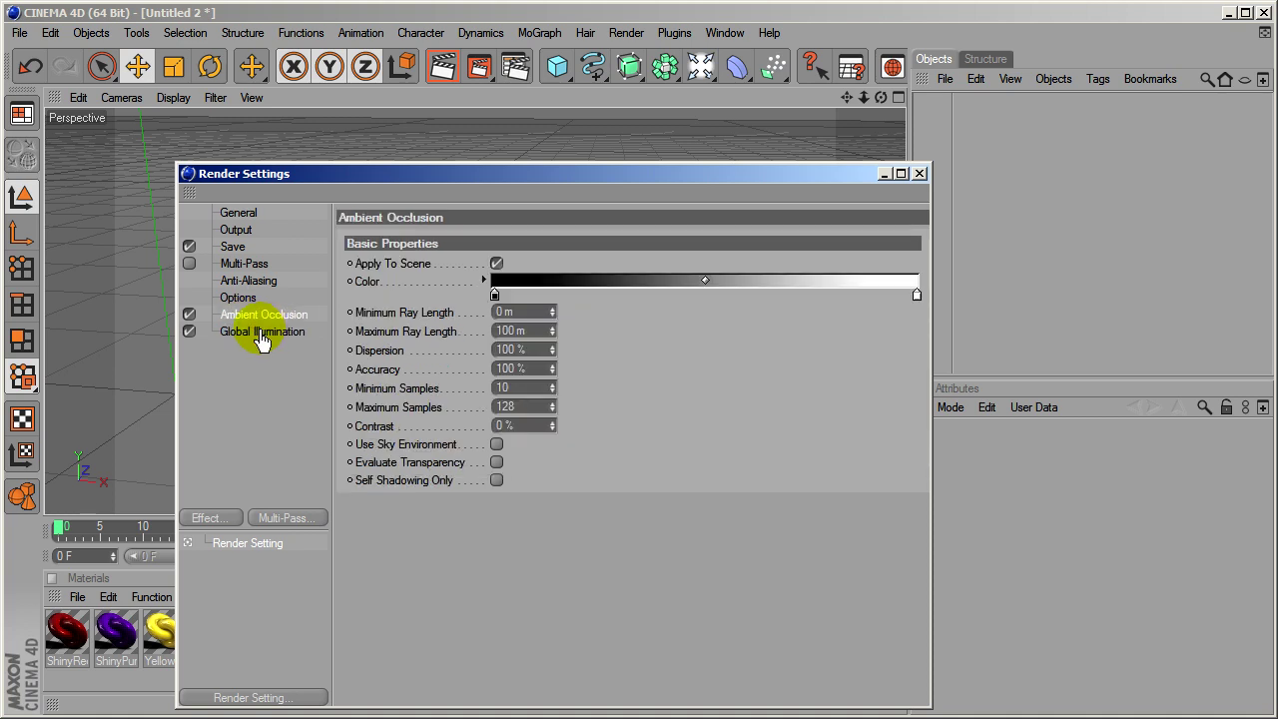
{"action": "left_click", "coordinate": [289, 385]}
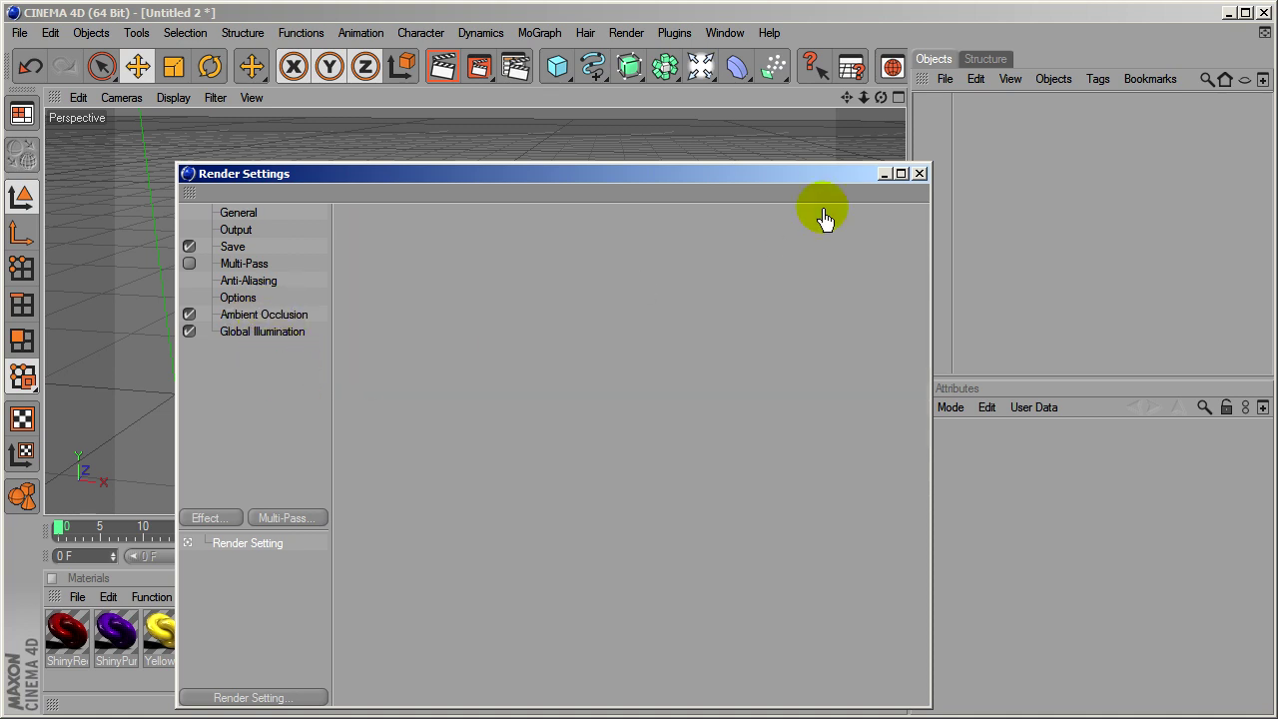
{"action": "left_click_drag", "start_coordinate": [820, 184], "coordinate": [776, 133]}
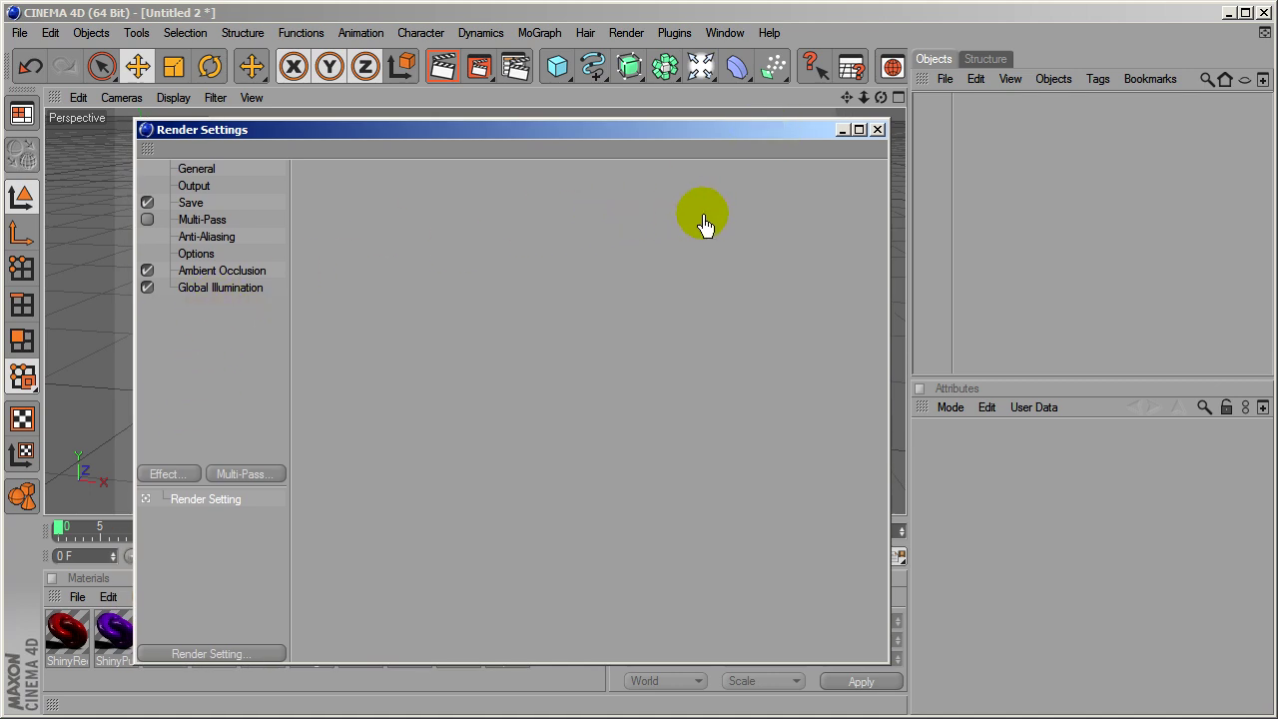
{"action": "left_click_drag", "start_coordinate": [714, 128], "coordinate": [759, 175]}
{"action": "left_click", "coordinate": [229, 299]}
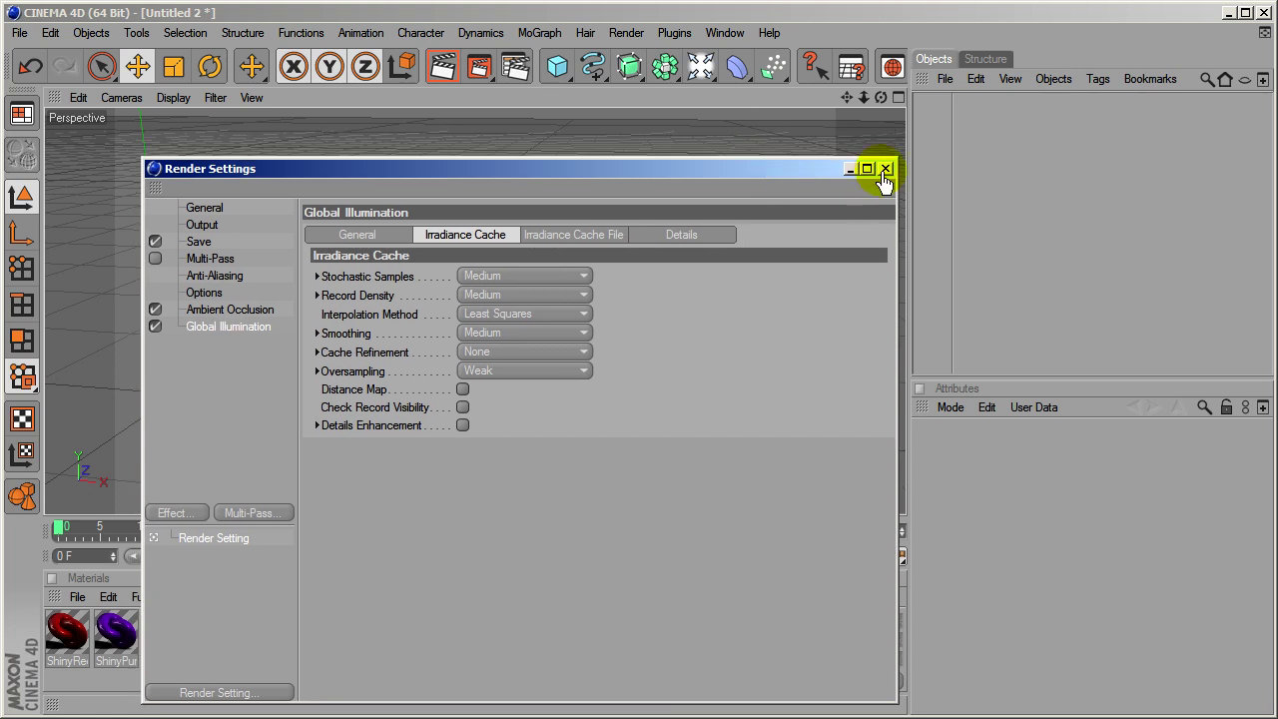
Set the Ambient Occlusion maximum samples to 110 and close the render settings
{"action": "left_click", "coordinate": [244, 310]}
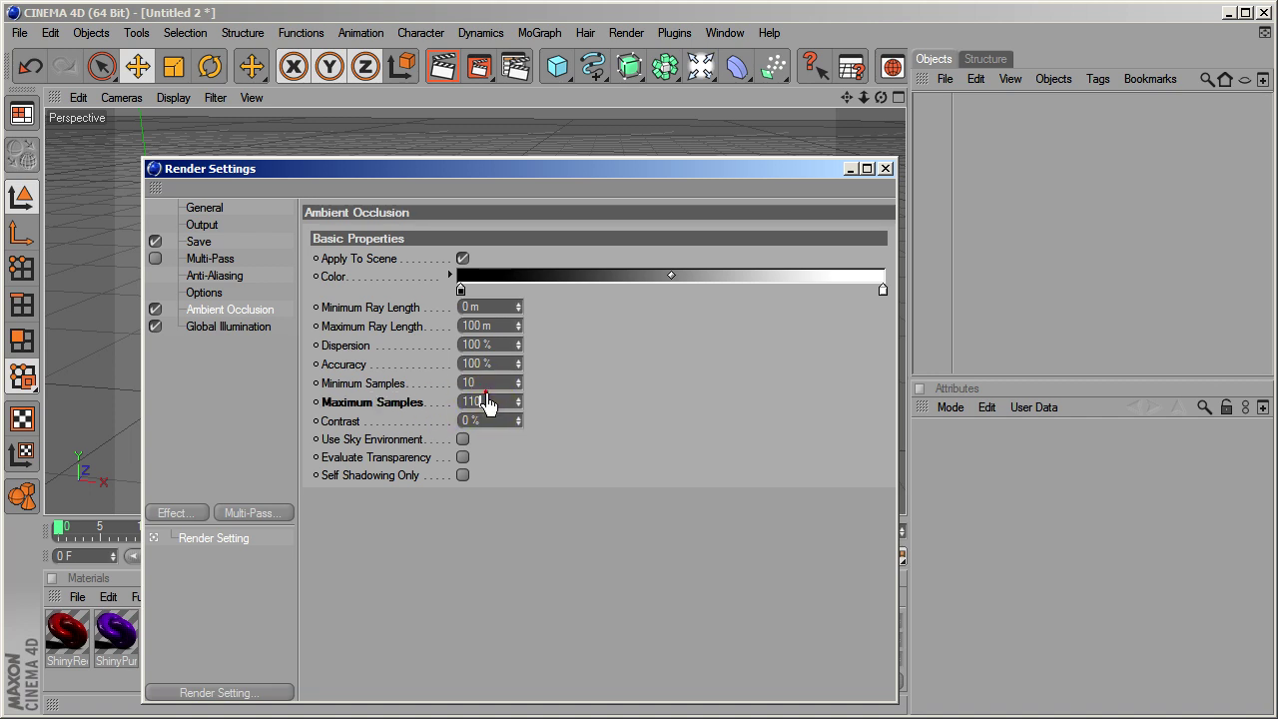
{"action": "left_click", "coordinate": [487, 402]}
{"action": "left_click_drag", "start_coordinate": [734, 178], "coordinate": [722, 179]}
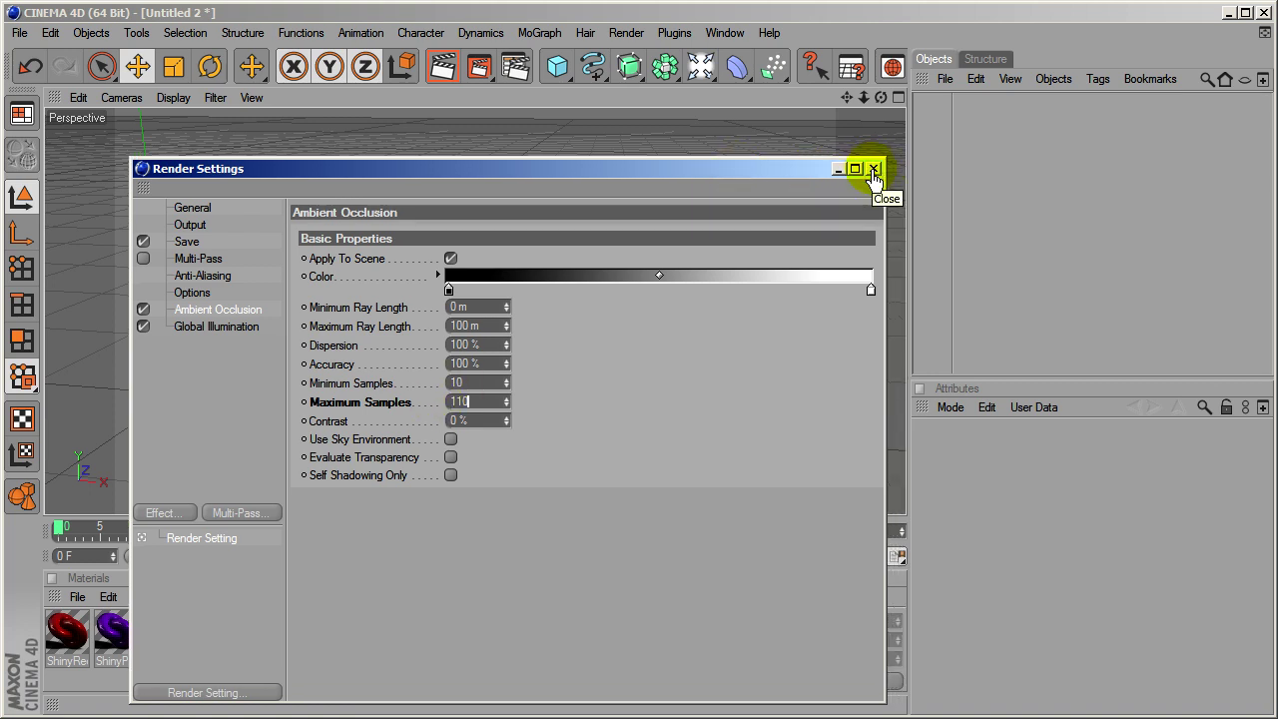
{"action": "left_click", "coordinate": [189, 226]}
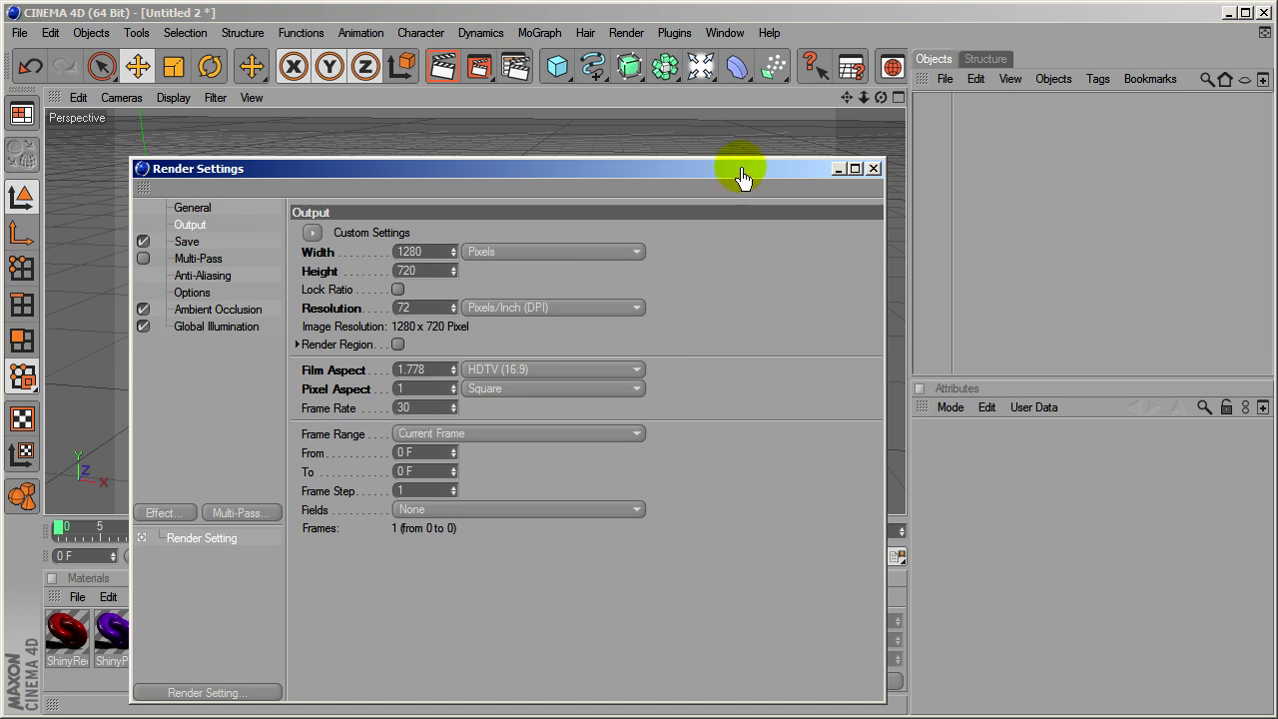
{"action": "left_click", "coordinate": [872, 168]}
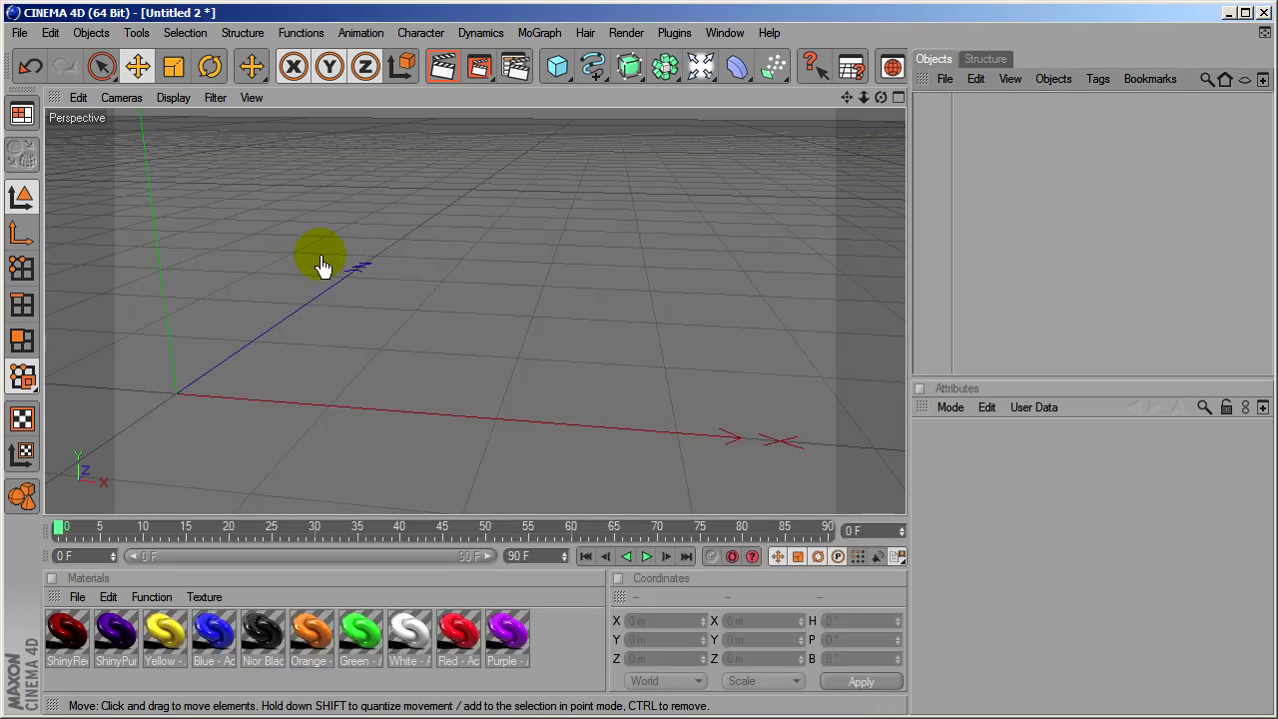
Add a cube at the origin and stretch it to about 253 m along X and 289 m along Z
{"action": "left_click_drag", "start_coordinate": [846, 98], "coordinate": [642, 389]}
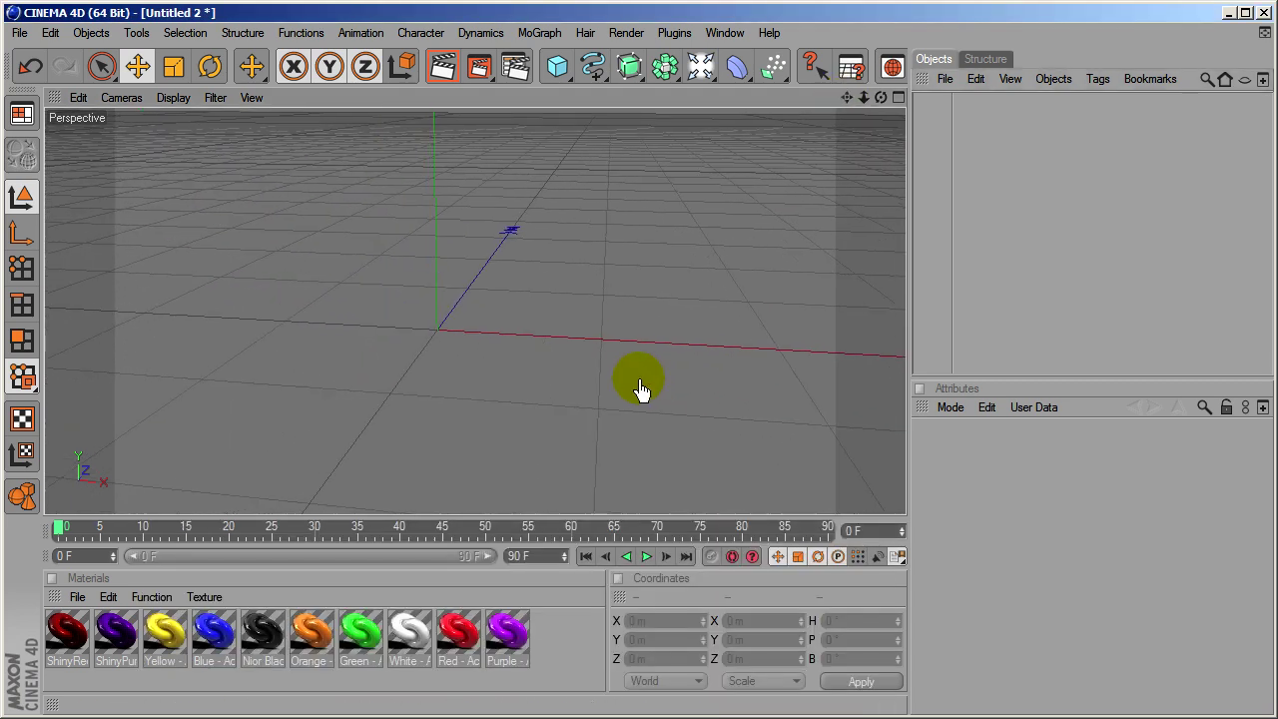
{"action": "left_click_drag", "start_coordinate": [848, 99], "coordinate": [277, 295]}
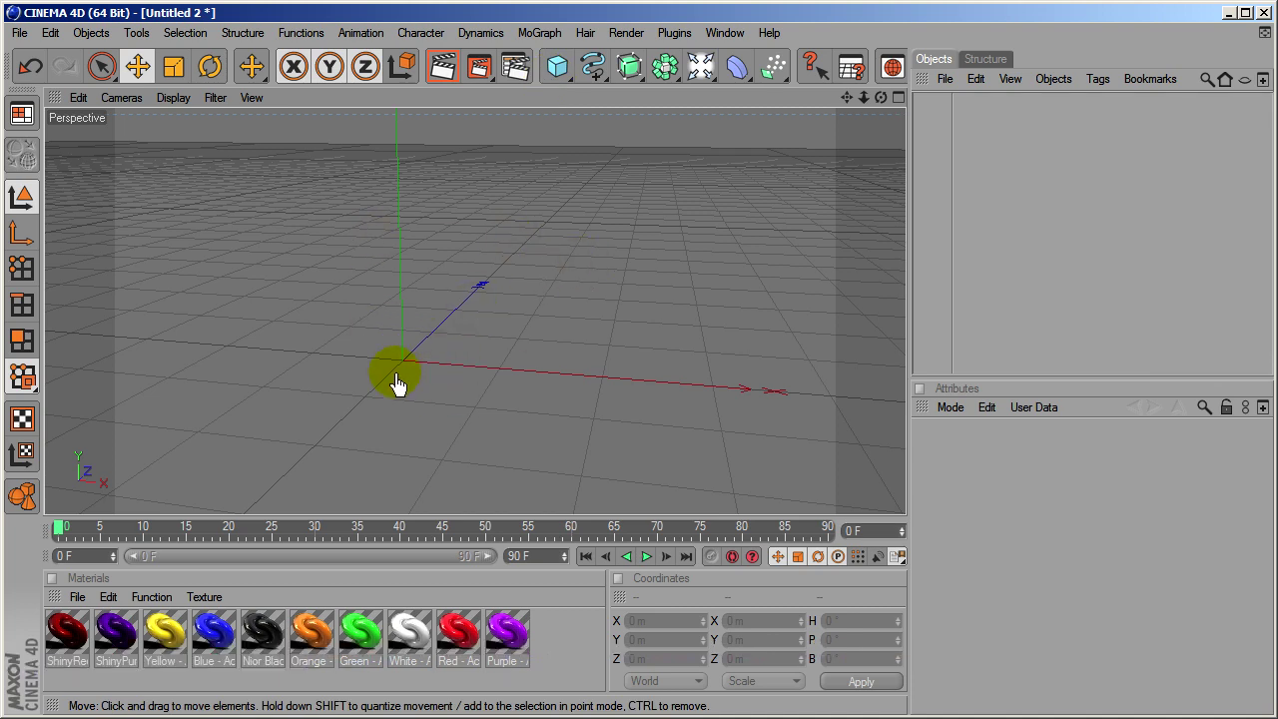
{"action": "left_click", "coordinate": [557, 66]}
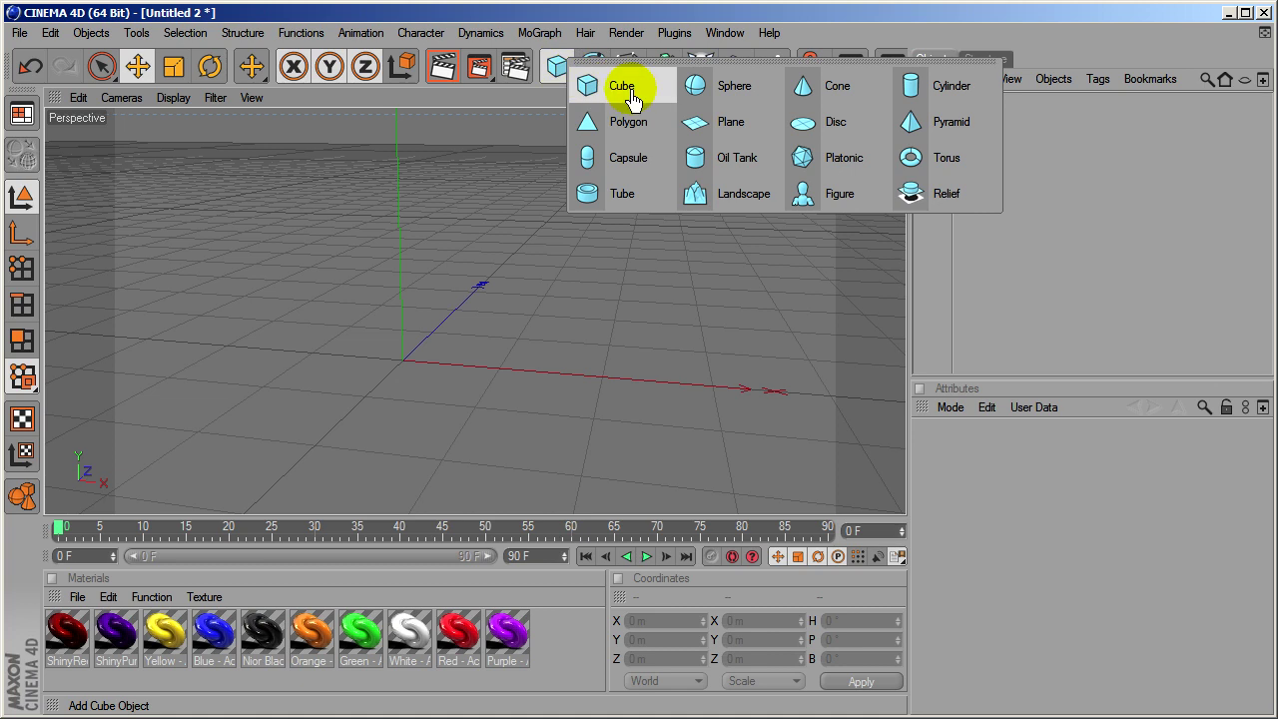
{"action": "left_click", "coordinate": [584, 81]}
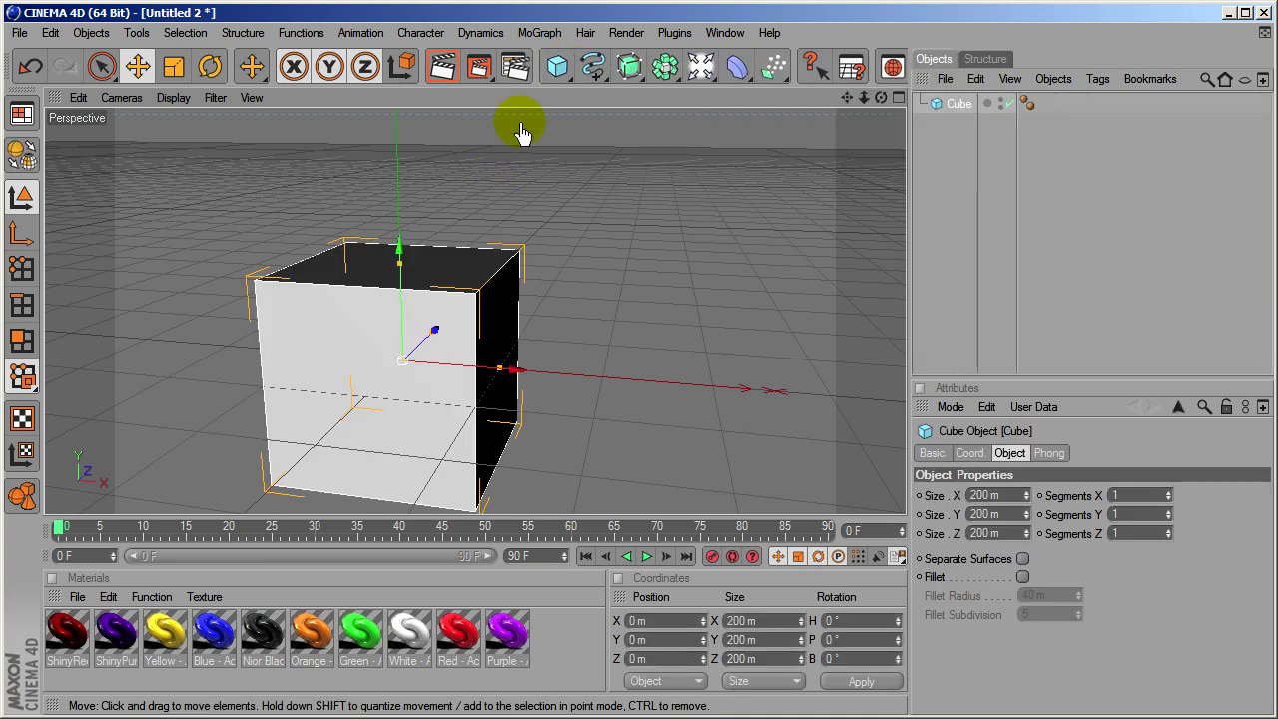
{"action": "left_click_drag", "start_coordinate": [499, 377], "coordinate": [638, 390]}
{"action": "left_click_drag", "start_coordinate": [436, 339], "coordinate": [559, 348]}
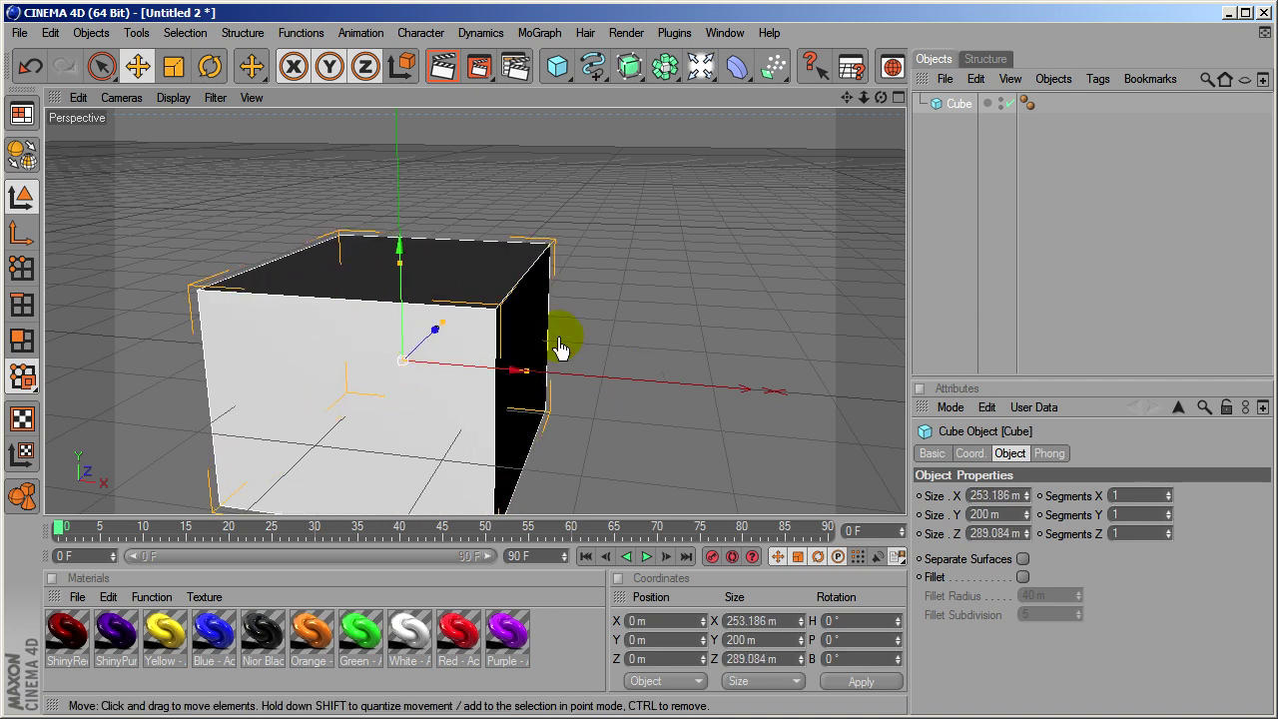
Resize the cube in the Top view to about 257 m along X and 676 m along Z
{"action": "middle_click", "coordinate": [369, 317]}
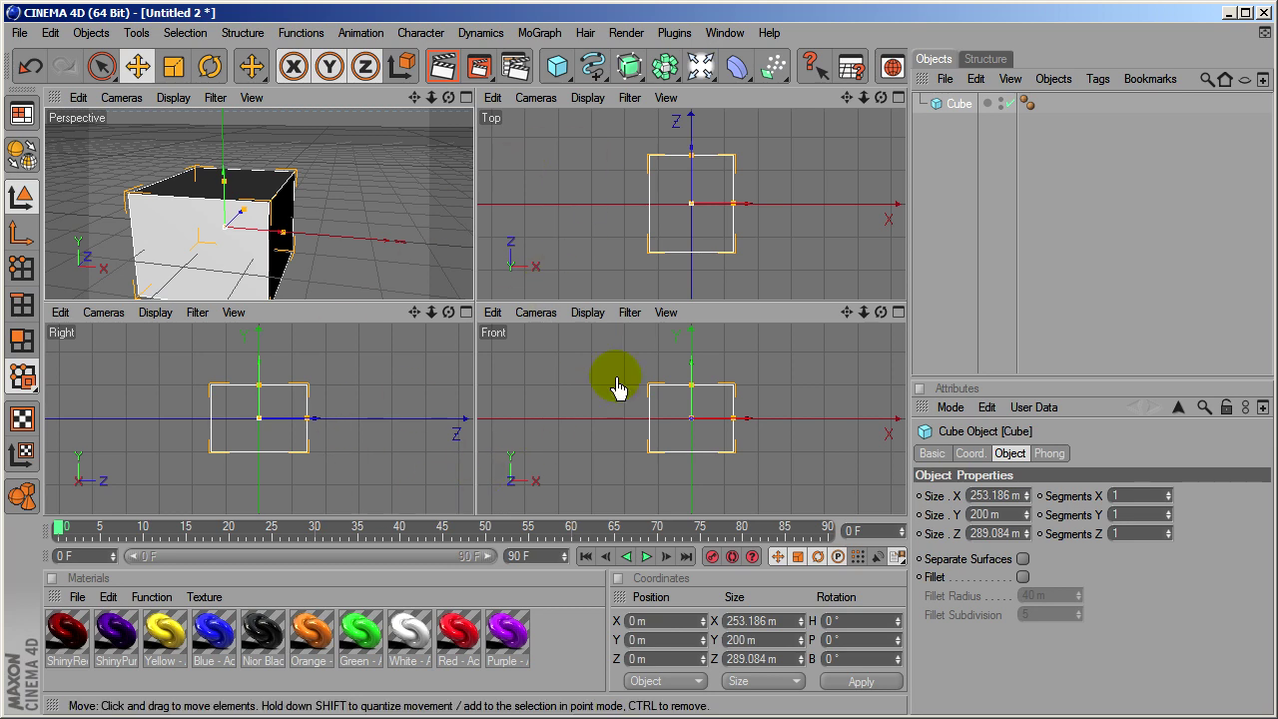
{"action": "scroll", "coordinate": [565, 205], "scroll_direction": "down", "scroll_amount": 3}
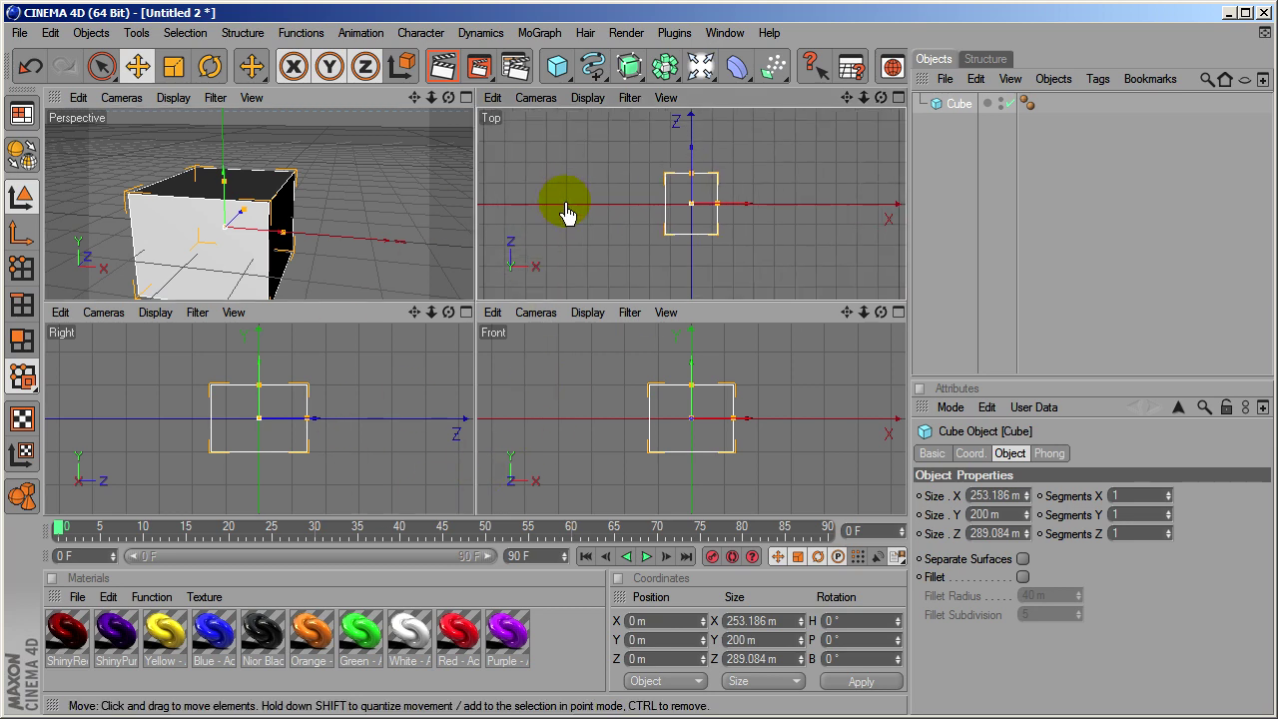
{"action": "scroll", "coordinate": [570, 213], "scroll_direction": "down", "scroll_amount": 2}
{"action": "scroll", "coordinate": [607, 407], "scroll_direction": "down", "scroll_amount": 2}
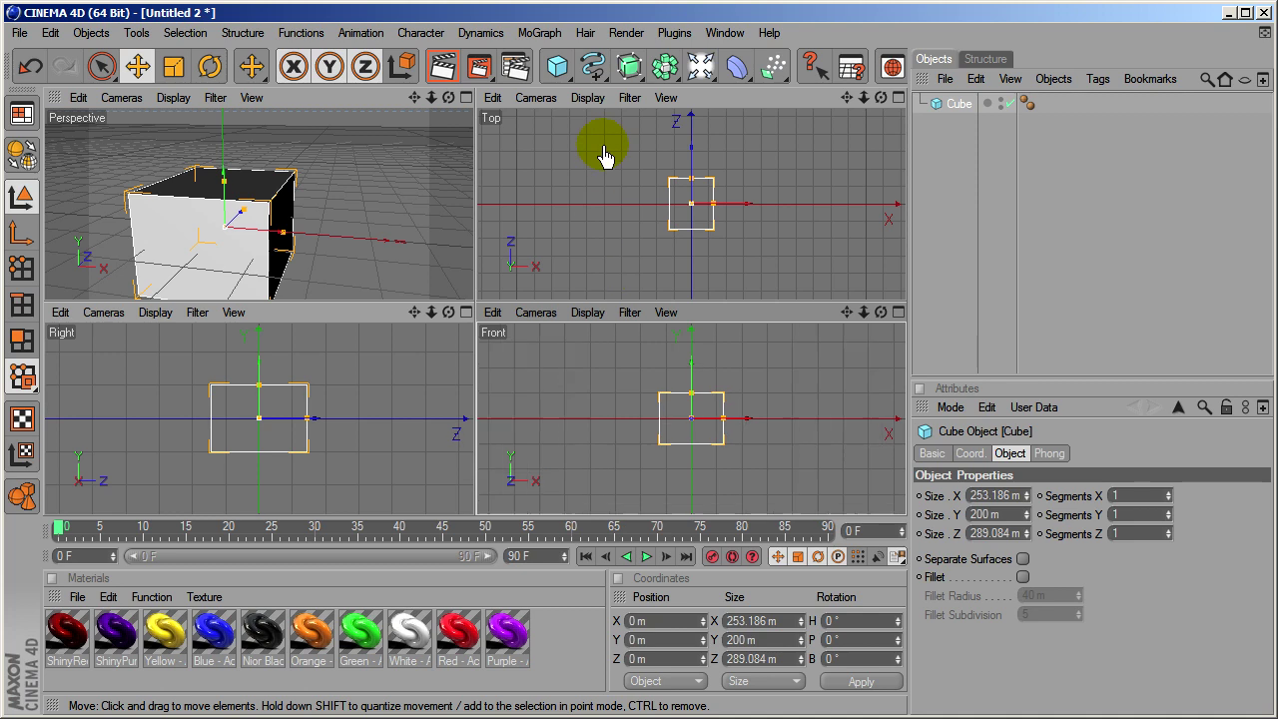
{"action": "scroll", "coordinate": [599, 214], "scroll_direction": "up", "scroll_amount": 2}
{"action": "scroll", "coordinate": [605, 397], "scroll_direction": "down", "scroll_amount": 2}
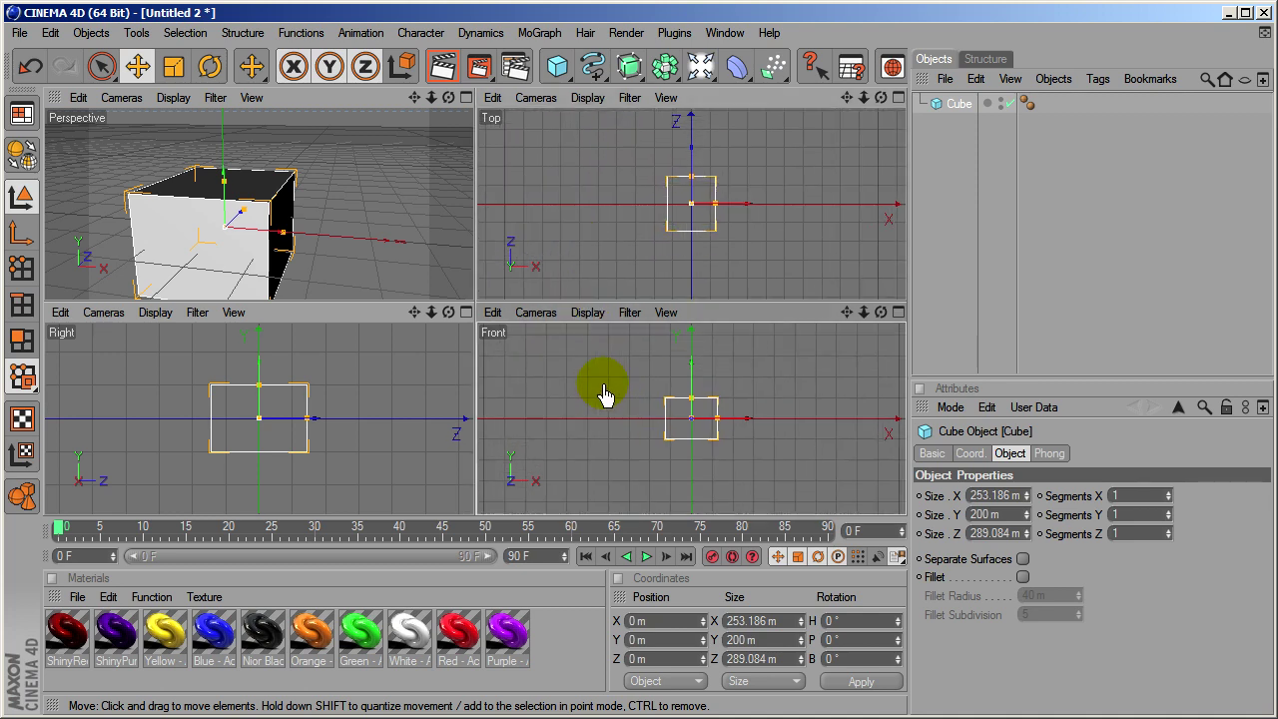
{"action": "scroll", "coordinate": [605, 401], "scroll_direction": "down", "scroll_amount": 2}
{"action": "scroll", "coordinate": [609, 200], "scroll_direction": "down", "scroll_amount": 3}
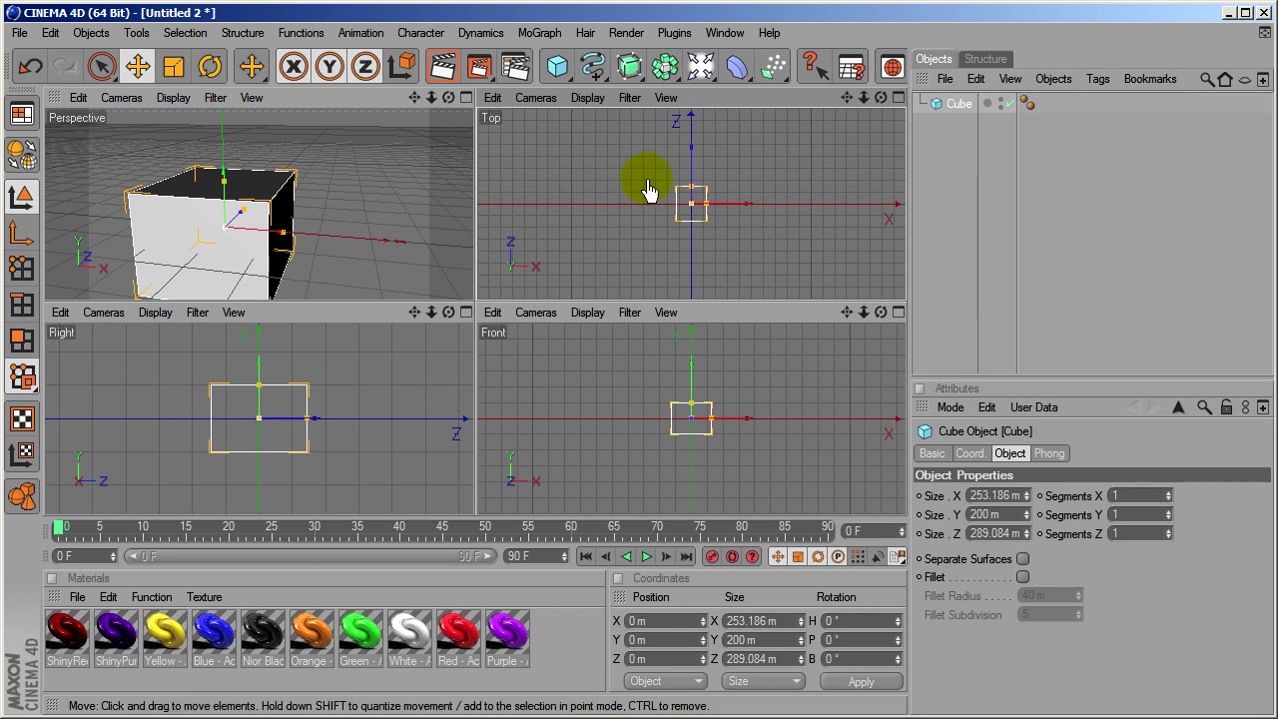
{"action": "scroll", "coordinate": [619, 229], "scroll_direction": "down", "scroll_amount": 2}
{"action": "scroll", "coordinate": [627, 230], "scroll_direction": "up", "scroll_amount": 4}
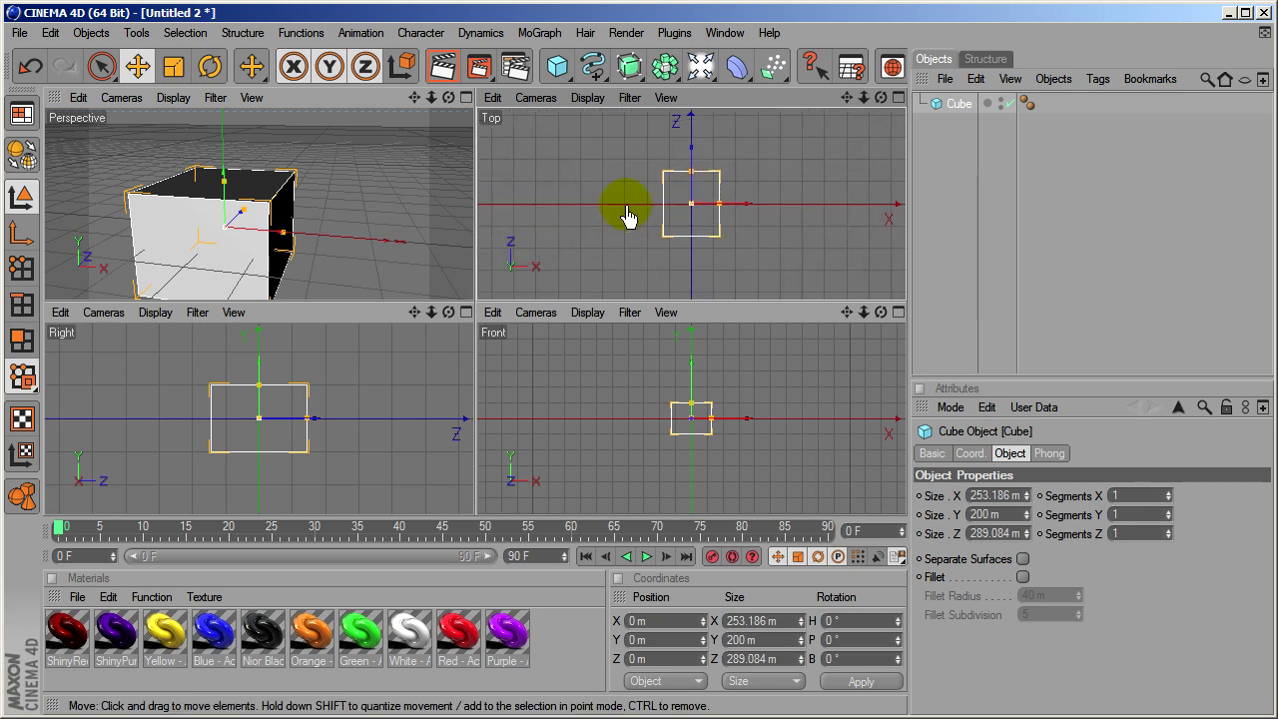
{"action": "middle_click", "coordinate": [603, 205]}
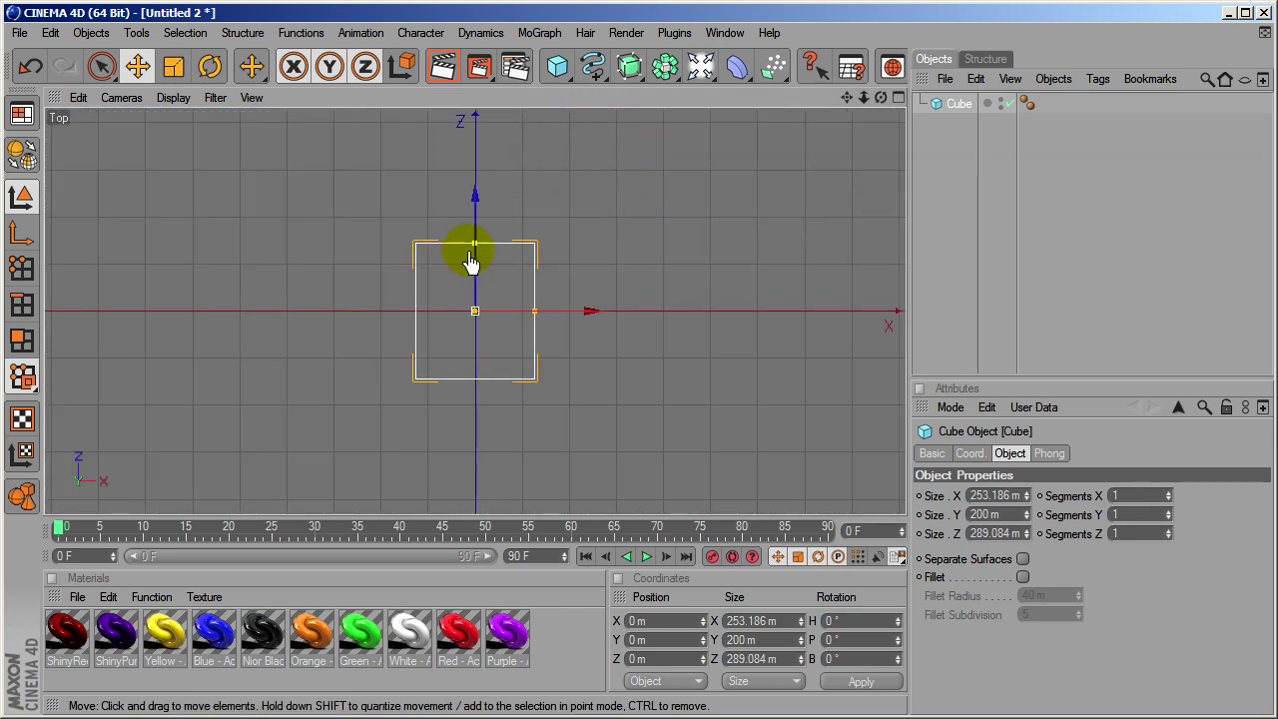
{"action": "left_click_drag", "start_coordinate": [476, 243], "coordinate": [475, 213]}
{"action": "scroll", "coordinate": [477, 265], "scroll_direction": "down", "scroll_amount": 3}
{"action": "left_click_drag", "start_coordinate": [477, 262], "coordinate": [513, 323]}
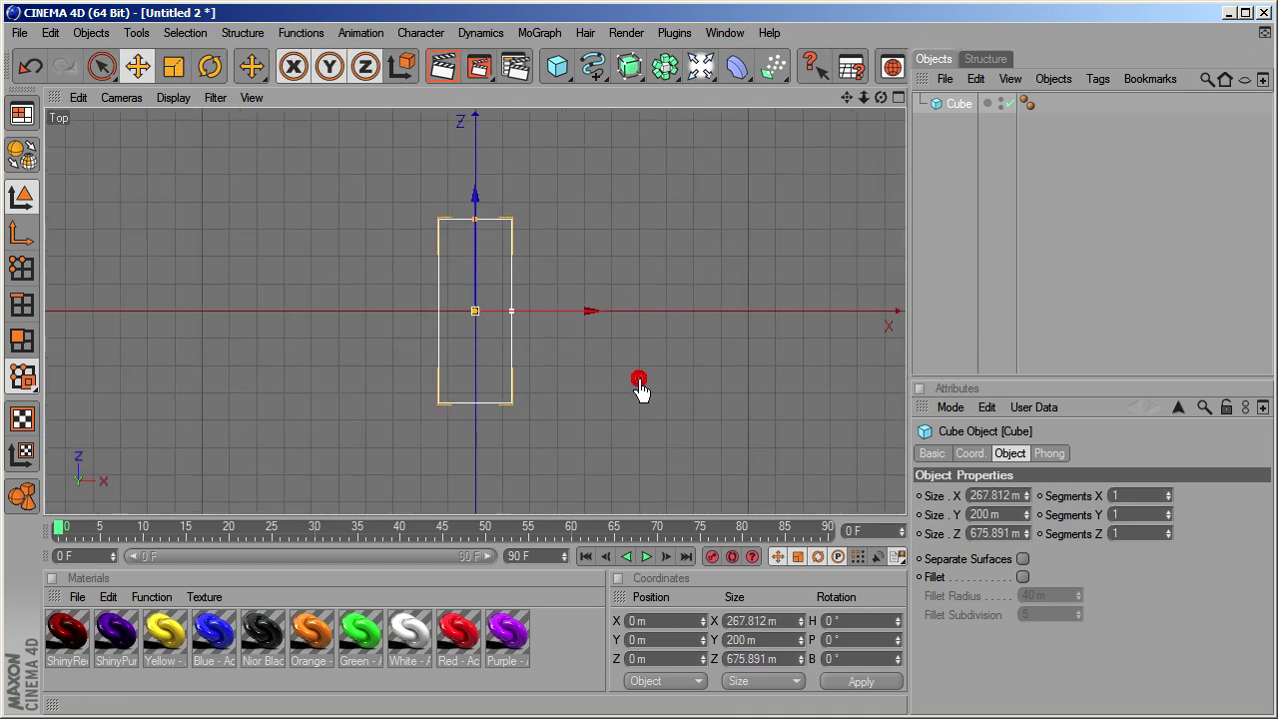
Widen the cube in the Perspective view to about 371 m along X and raise it to about 111 m in Y
{"action": "middle_click", "coordinate": [475, 271]}
{"action": "middle_click", "coordinate": [383, 211]}
{"action": "middle_click", "coordinate": [519, 208]}
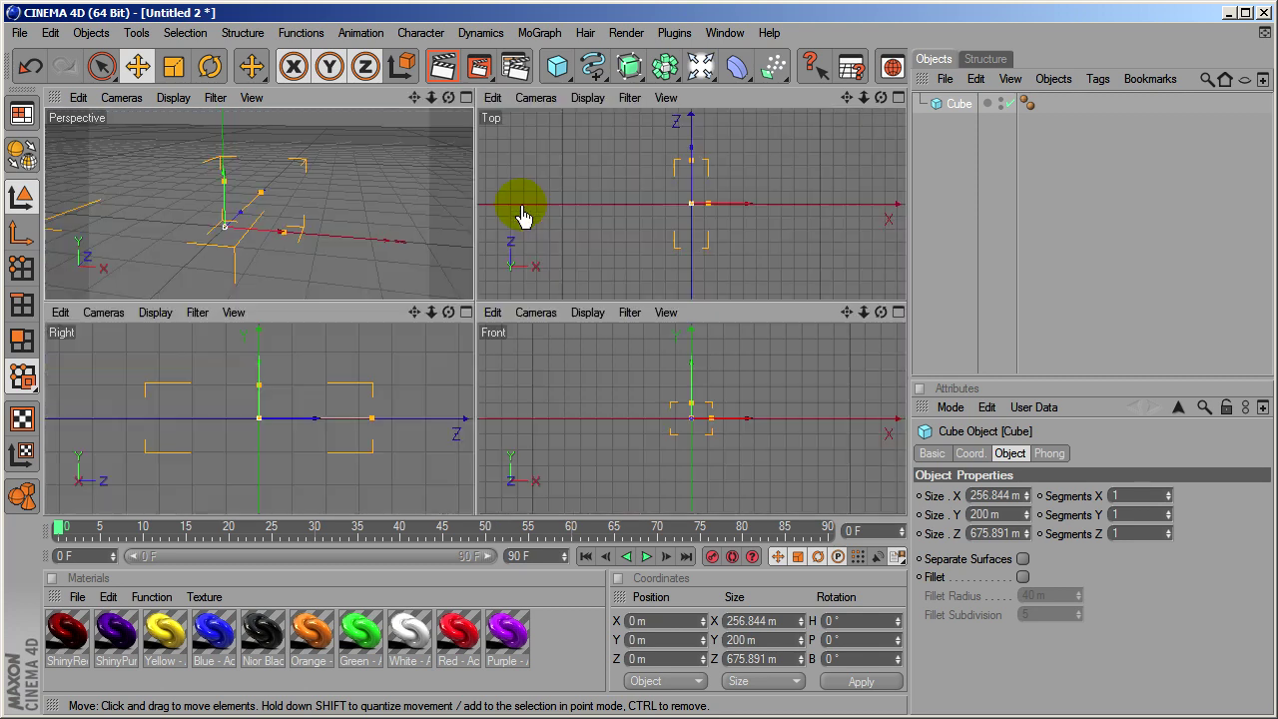
{"action": "middle_click", "coordinate": [701, 205]}
{"action": "middle_click", "coordinate": [704, 211]}
{"action": "middle_click", "coordinate": [687, 419]}
{"action": "middle_click", "coordinate": [687, 419]}
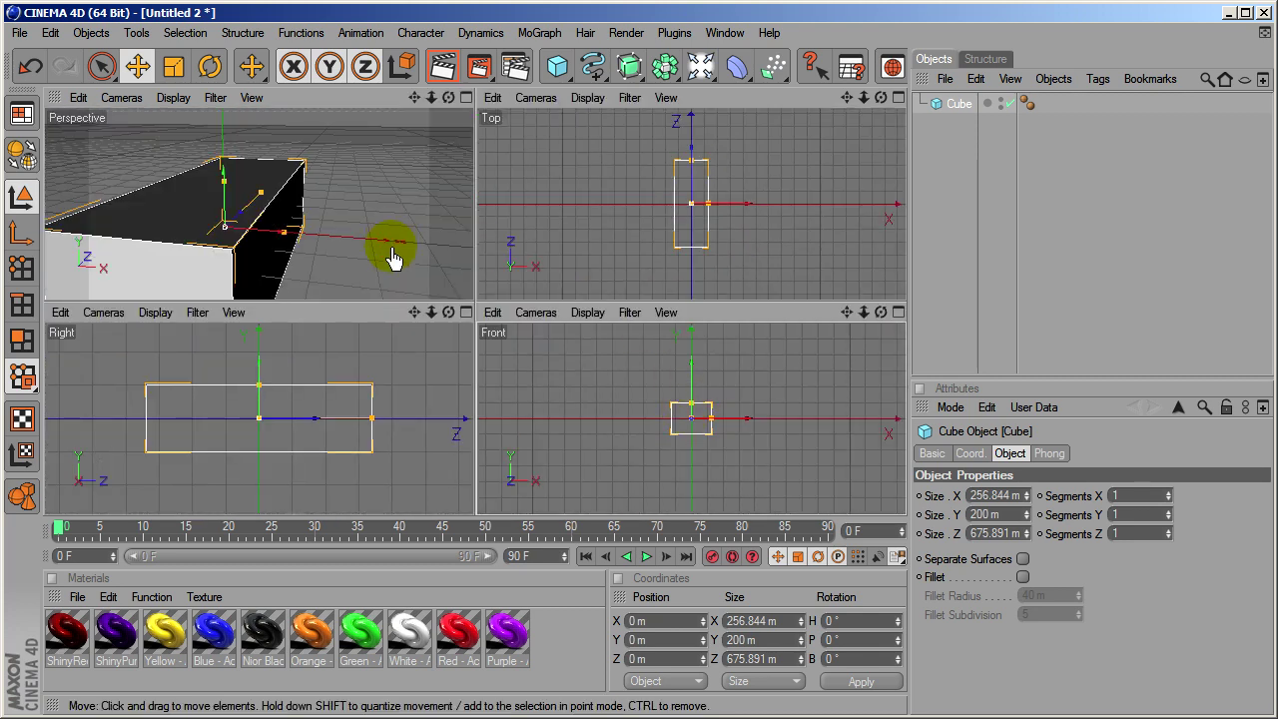
{"action": "middle_click", "coordinate": [390, 250]}
{"action": "left_click_drag", "start_coordinate": [524, 377], "coordinate": [759, 354]}
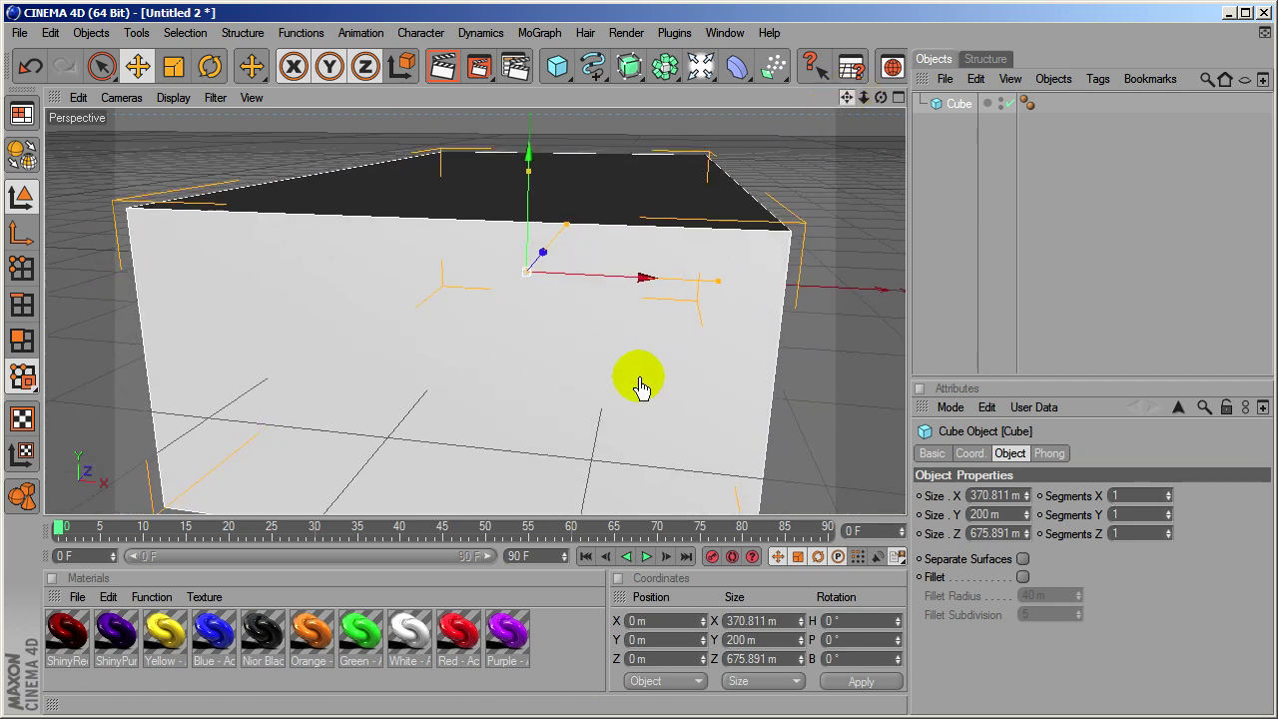
{"action": "left_click_drag", "start_coordinate": [524, 243], "coordinate": [524, 162]}
{"action": "left_click_drag", "start_coordinate": [529, 298], "coordinate": [530, 262]}
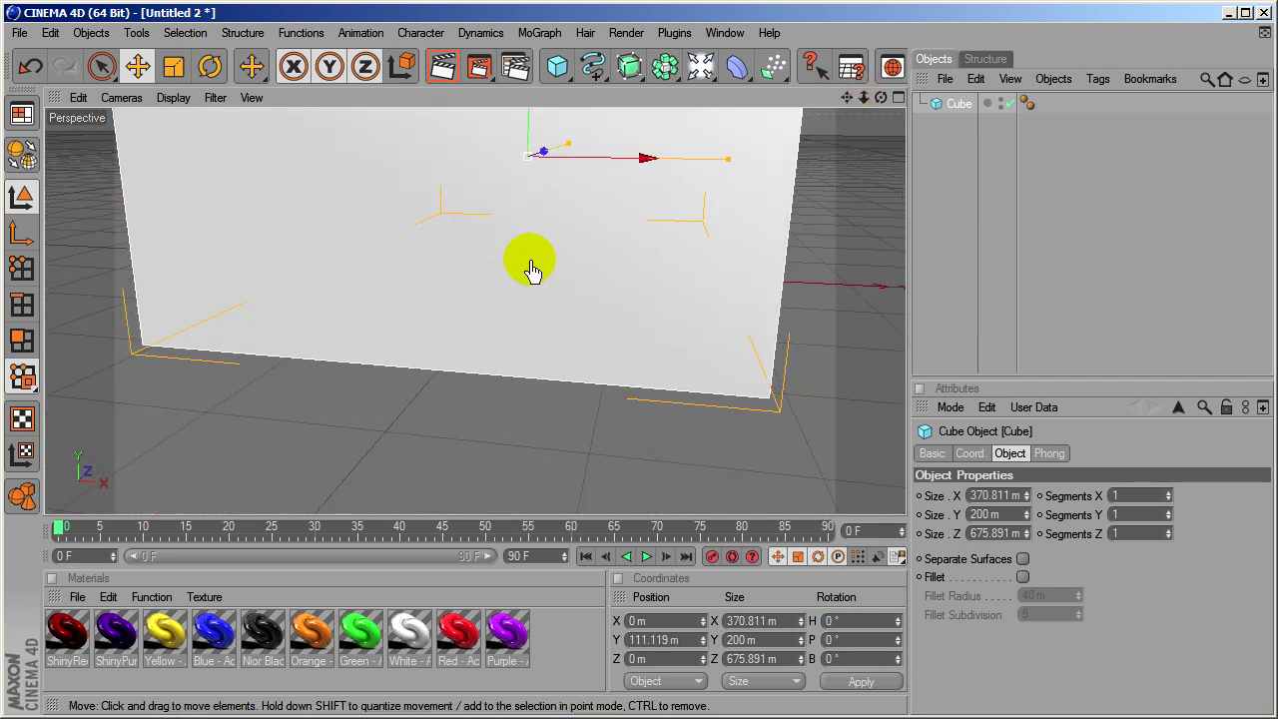
Resize the cube to about 336 m along X, 132 m along Y and 678 m along Z
{"action": "scroll", "coordinate": [559, 274], "scroll_direction": "down", "scroll_amount": 1}
{"action": "left_click_drag", "start_coordinate": [846, 98], "coordinate": [639, 380]}
{"action": "left_click_drag", "start_coordinate": [554, 219], "coordinate": [639, 378]}
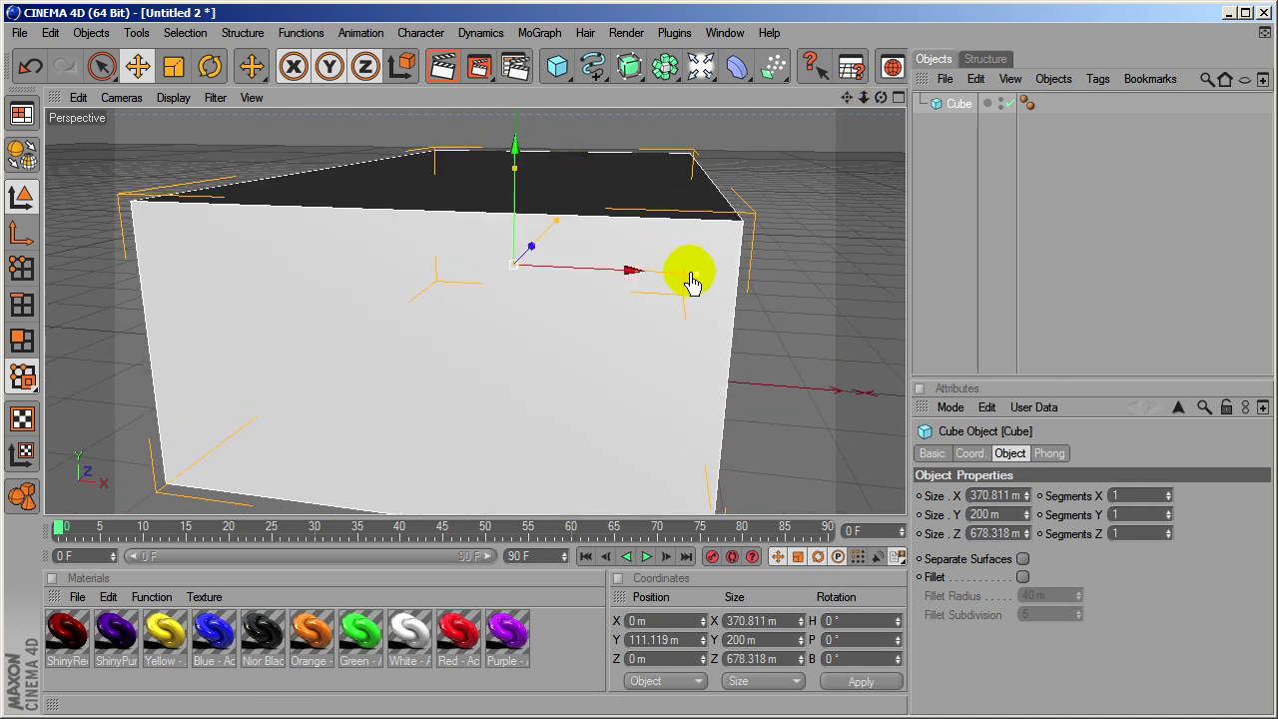
{"action": "left_click_drag", "start_coordinate": [690, 277], "coordinate": [685, 276]}
{"action": "left_click_drag", "start_coordinate": [517, 163], "coordinate": [513, 200]}
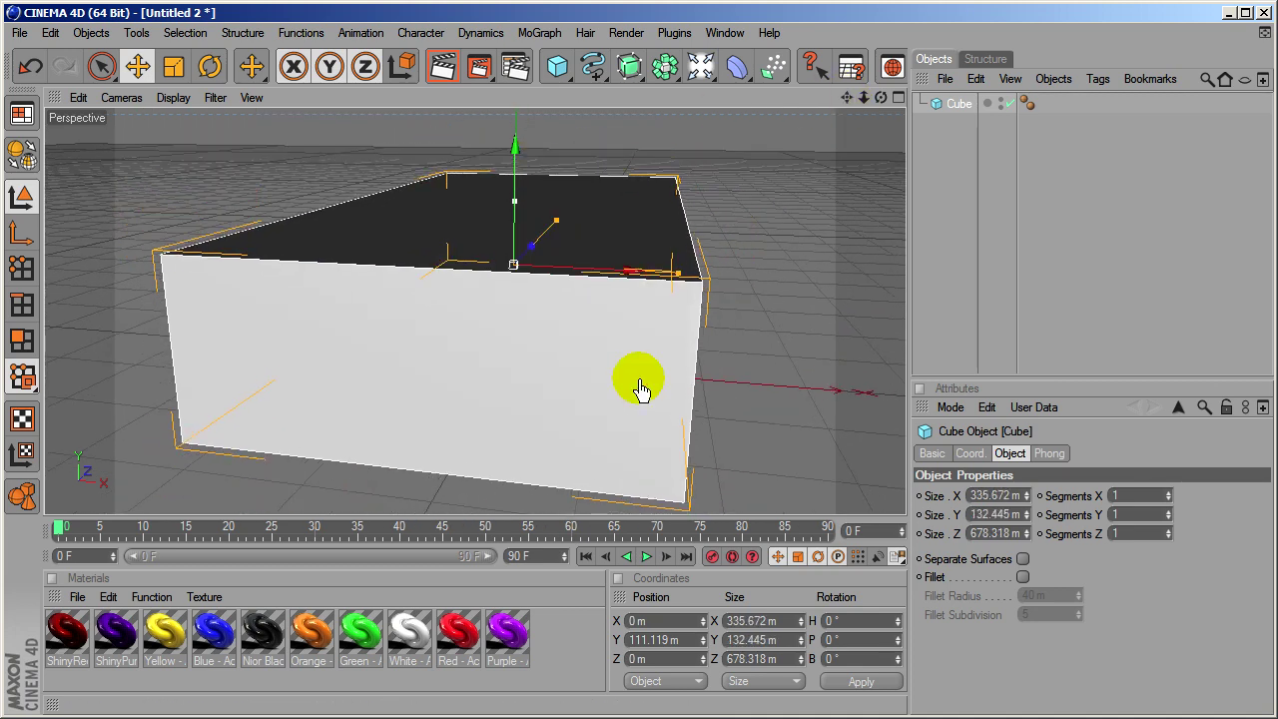
Lengthen the cube to about 895 m along Z in the Perspective view and deselect it
{"action": "left_click_drag", "start_coordinate": [880, 97], "coordinate": [639, 379]}
{"action": "left_click_drag", "start_coordinate": [725, 207], "coordinate": [779, 191]}
{"action": "mouse_move", "coordinate": [883, 108]}
{"action": "left_mouse_down"}
{"action": "mouse_move", "coordinate": [641, 389]}
{"action": "mouse_move", "coordinate": [639, 379]}
{"action": "left_mouse_up"}
{"action": "left_click", "coordinate": [956, 205]}
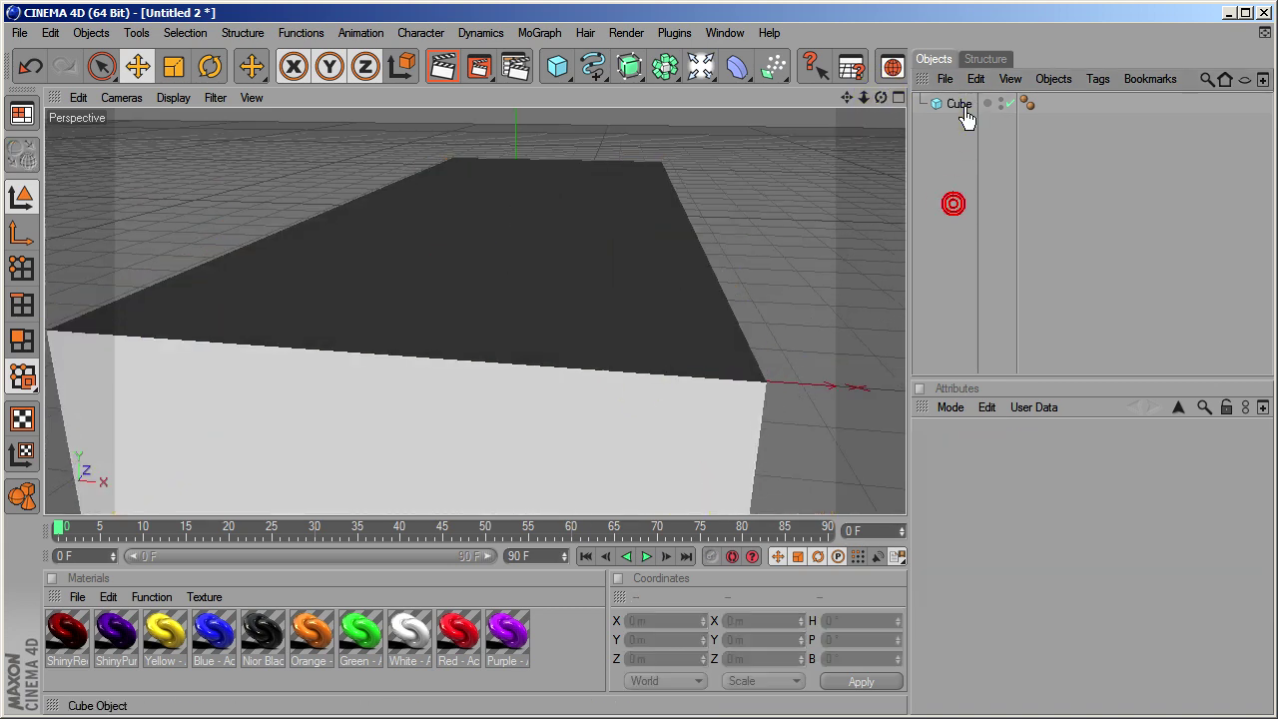
Convert the elongated cube to an editable polygon object and keep it selected
{"action": "left_click", "coordinate": [960, 104]}
{"action": "key", "text": "c"}
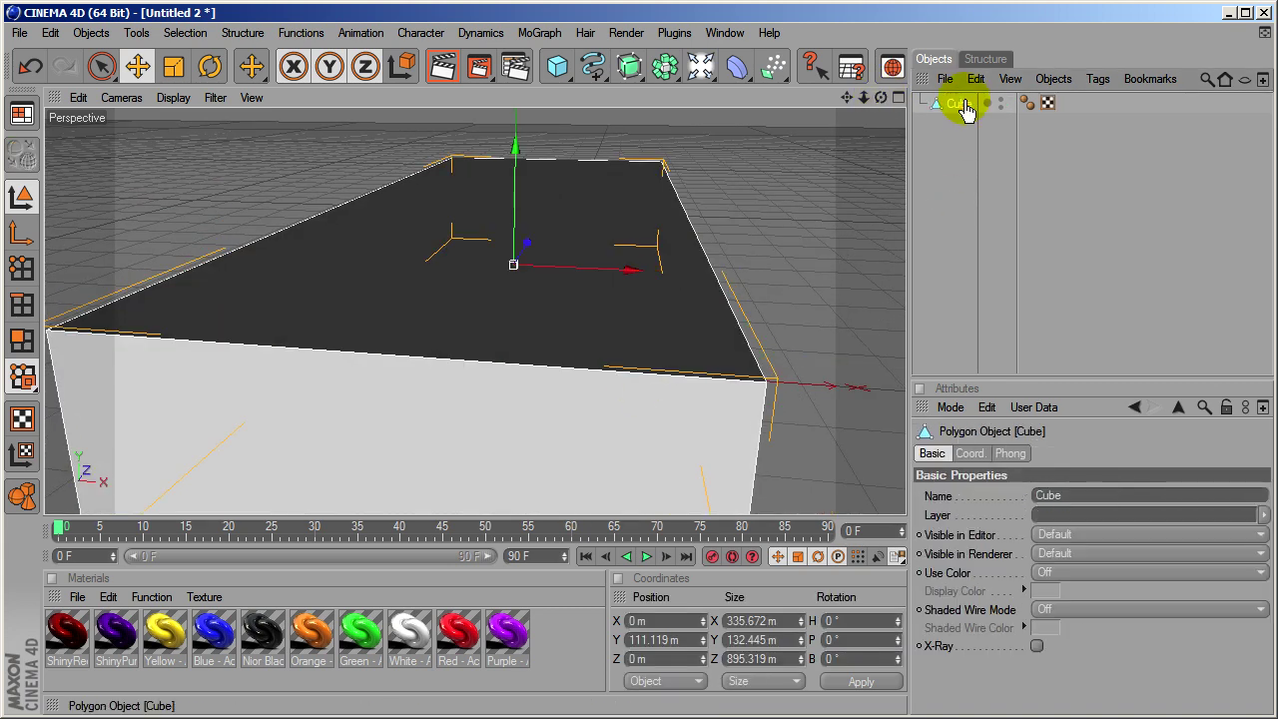
{"action": "left_click", "coordinate": [951, 136]}
{"action": "right_click", "coordinate": [953, 112]}
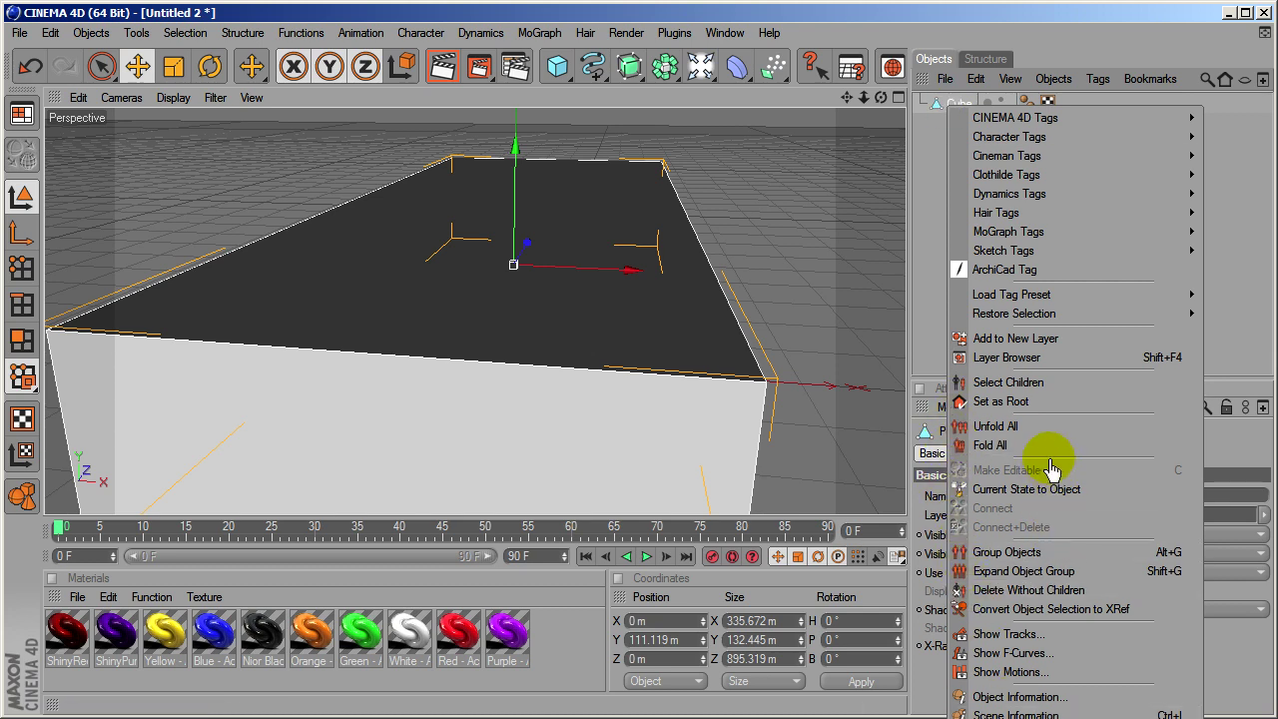
{"action": "left_click", "coordinate": [924, 283]}
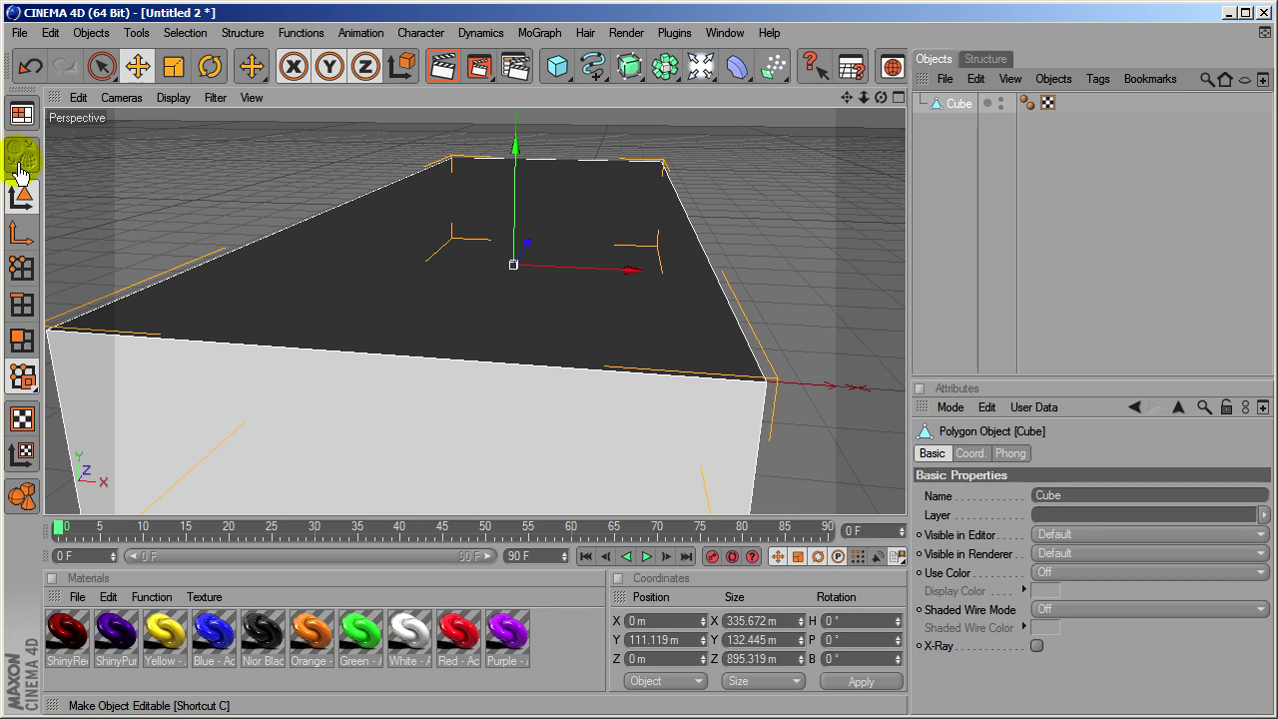
{"action": "left_click", "coordinate": [1014, 264]}
{"action": "left_click", "coordinate": [947, 110]}
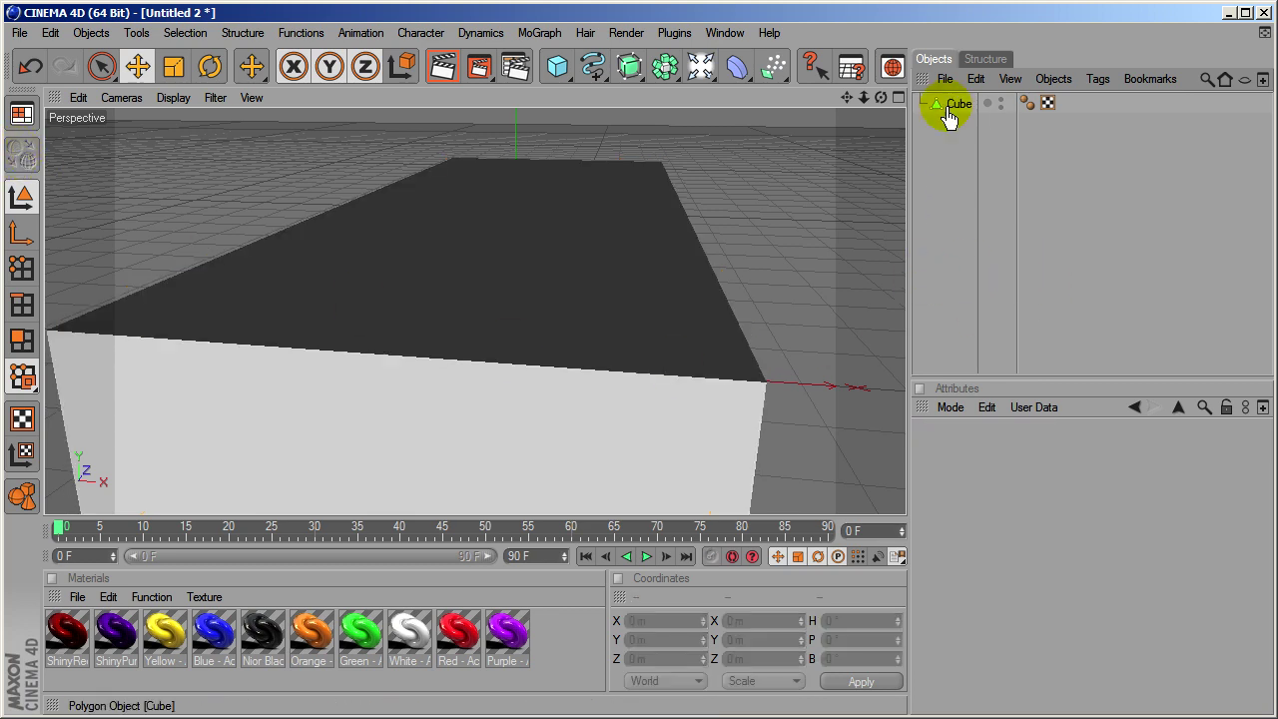
{"action": "left_click", "coordinate": [939, 220]}
{"action": "left_click", "coordinate": [949, 104]}
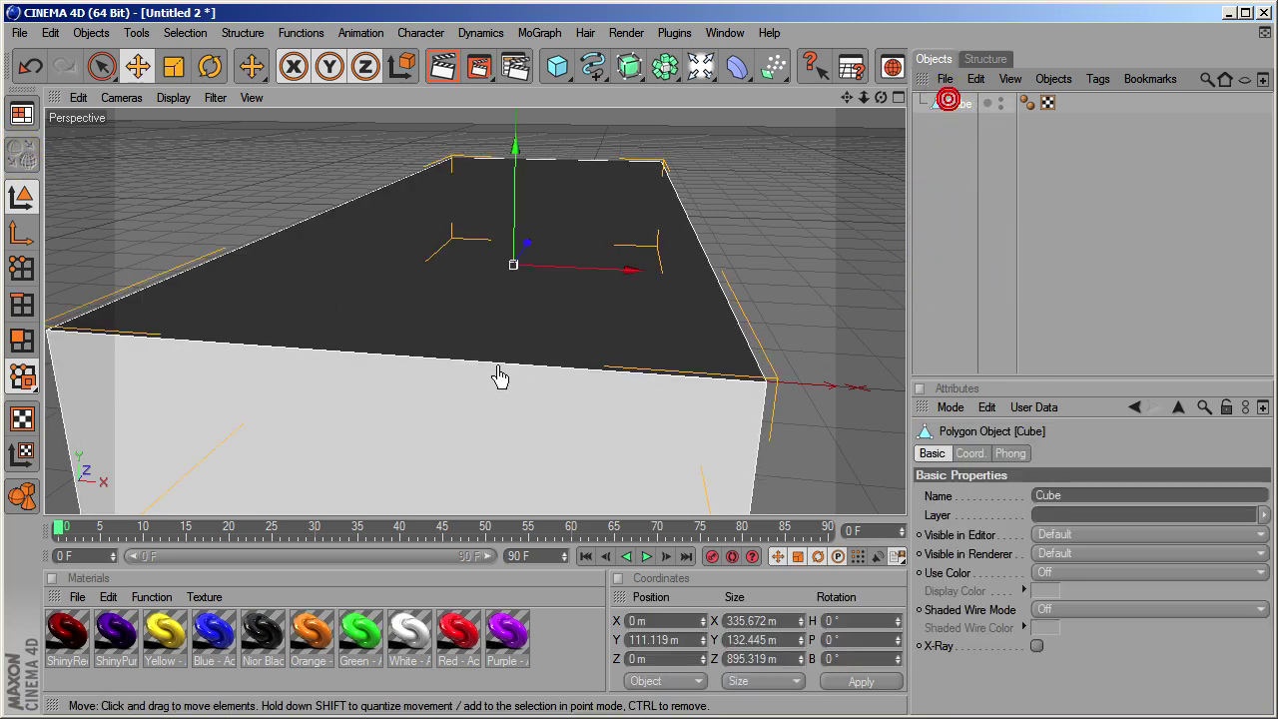
Delete the front end polygon of the elongated cube in Polygon mode
{"action": "mouse_move", "coordinate": [844, 97]}
{"action": "left_mouse_down"}
{"action": "mouse_move", "coordinate": [640, 380]}
{"action": "mouse_move", "coordinate": [832, 99]}
{"action": "left_mouse_up"}
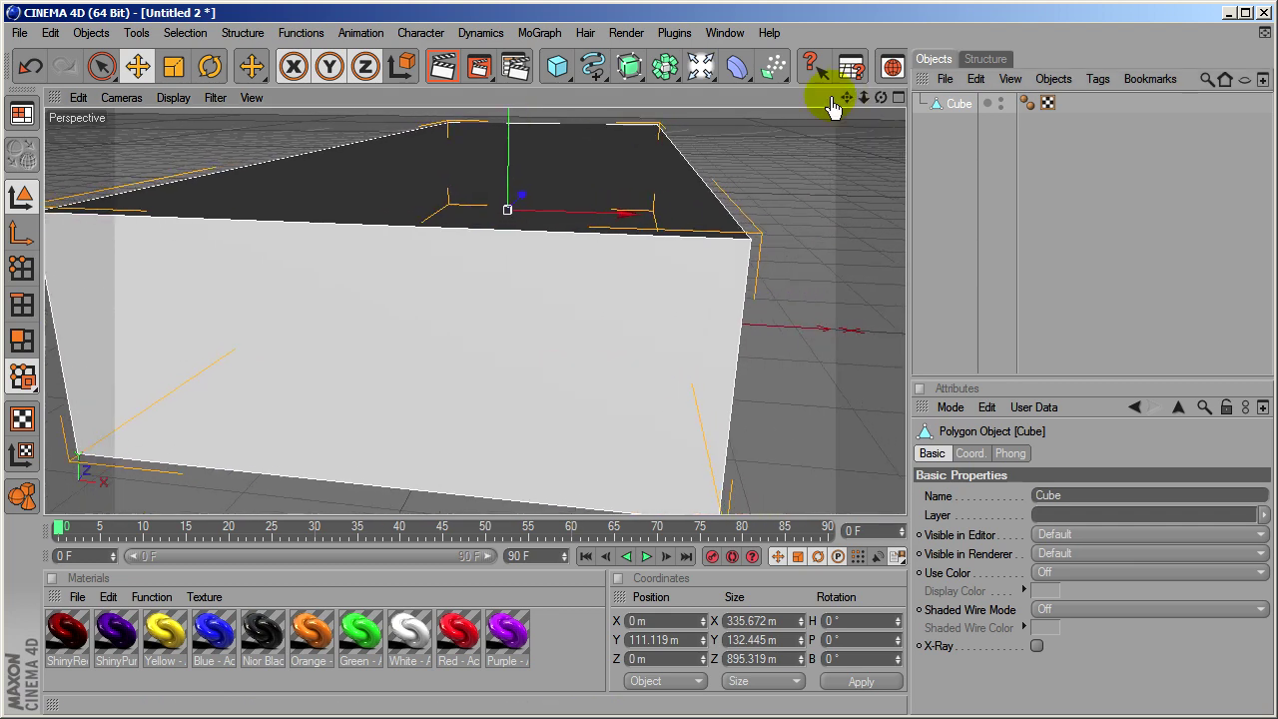
{"action": "scroll", "coordinate": [420, 362], "scroll_direction": "down", "scroll_amount": 3}
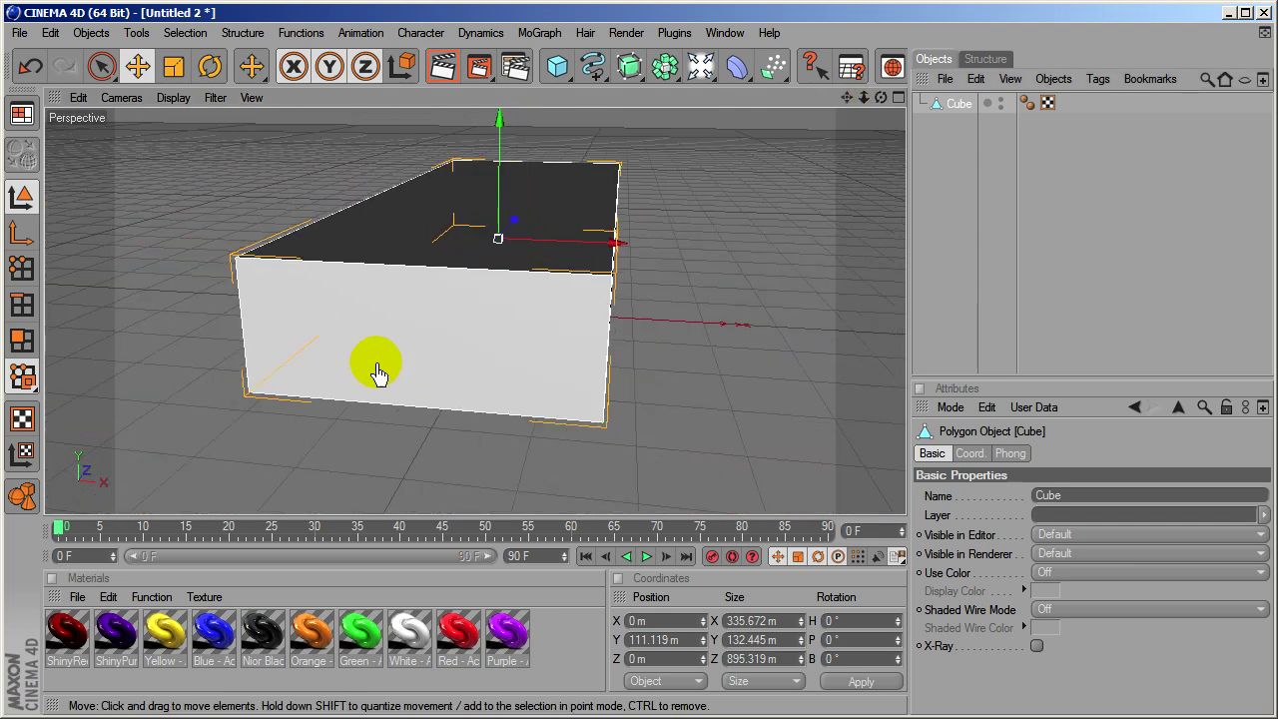
{"action": "left_click", "coordinate": [22, 339]}
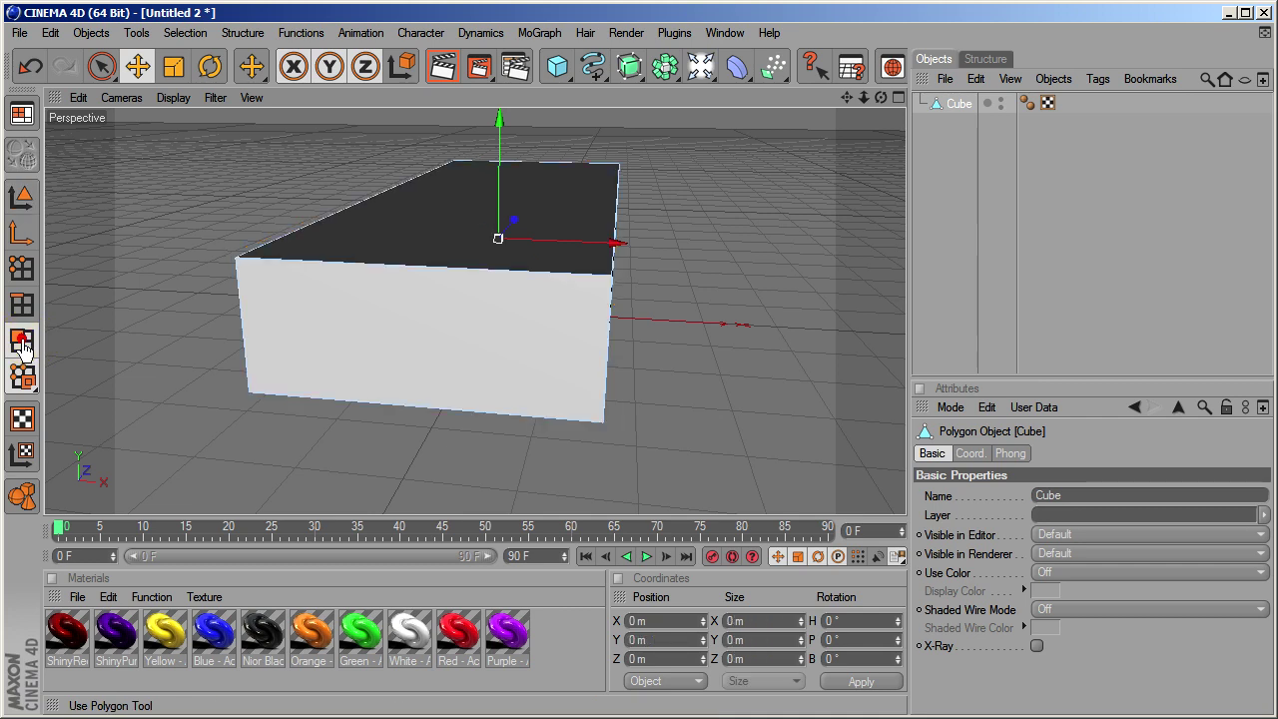
{"action": "left_click", "coordinate": [417, 337]}
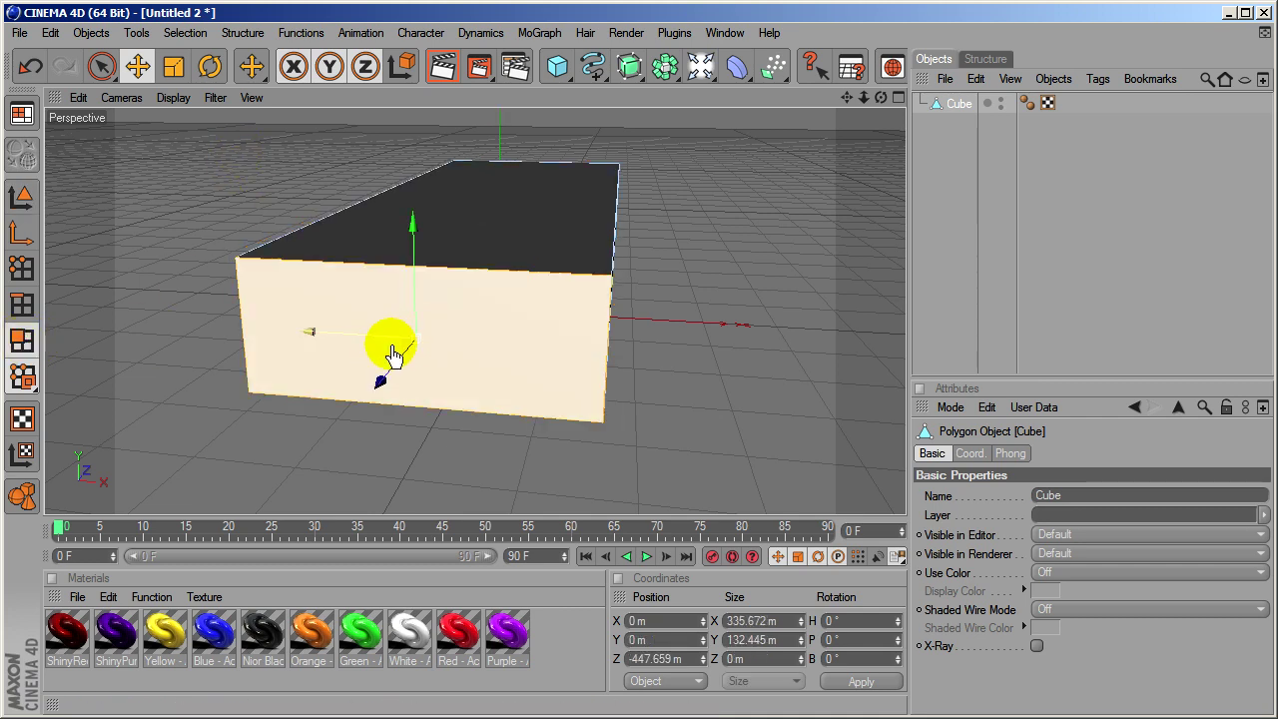
{"action": "key", "text": "Delete"}
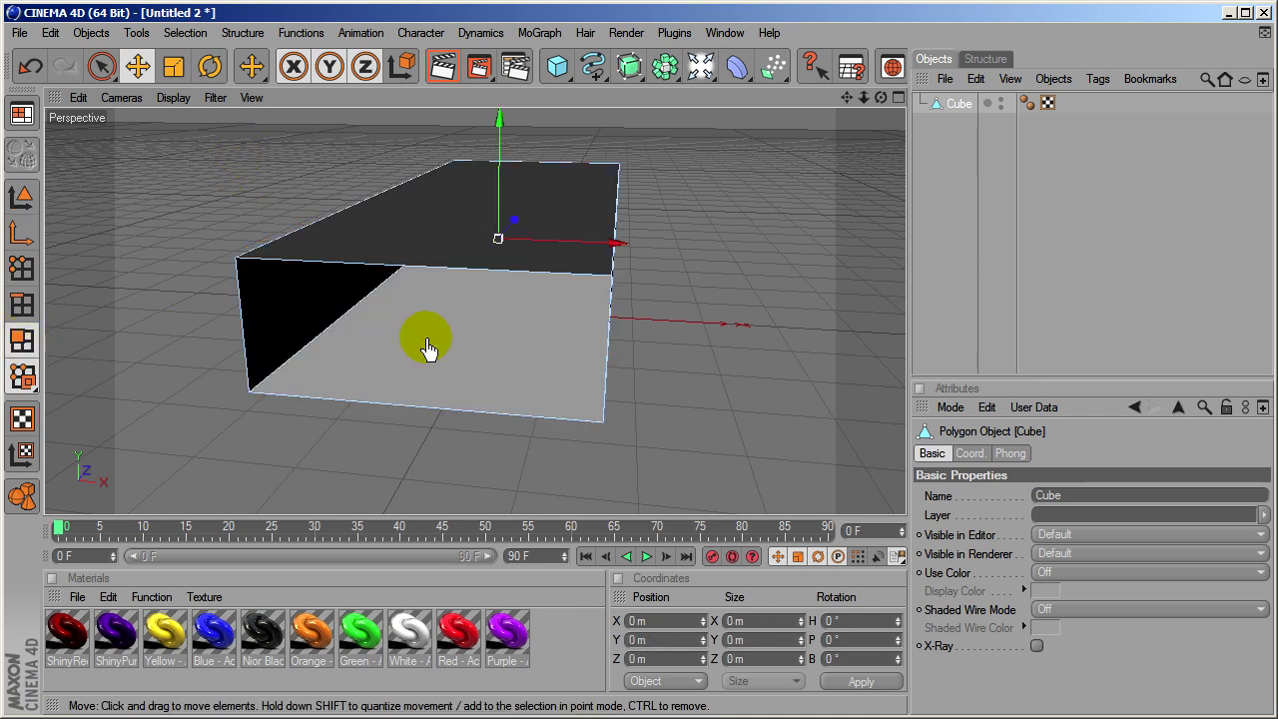
Deselect the opened box and switch back to Model mode with the interior in view
{"action": "left_click_drag", "start_coordinate": [639, 382], "coordinate": [640, 380]}
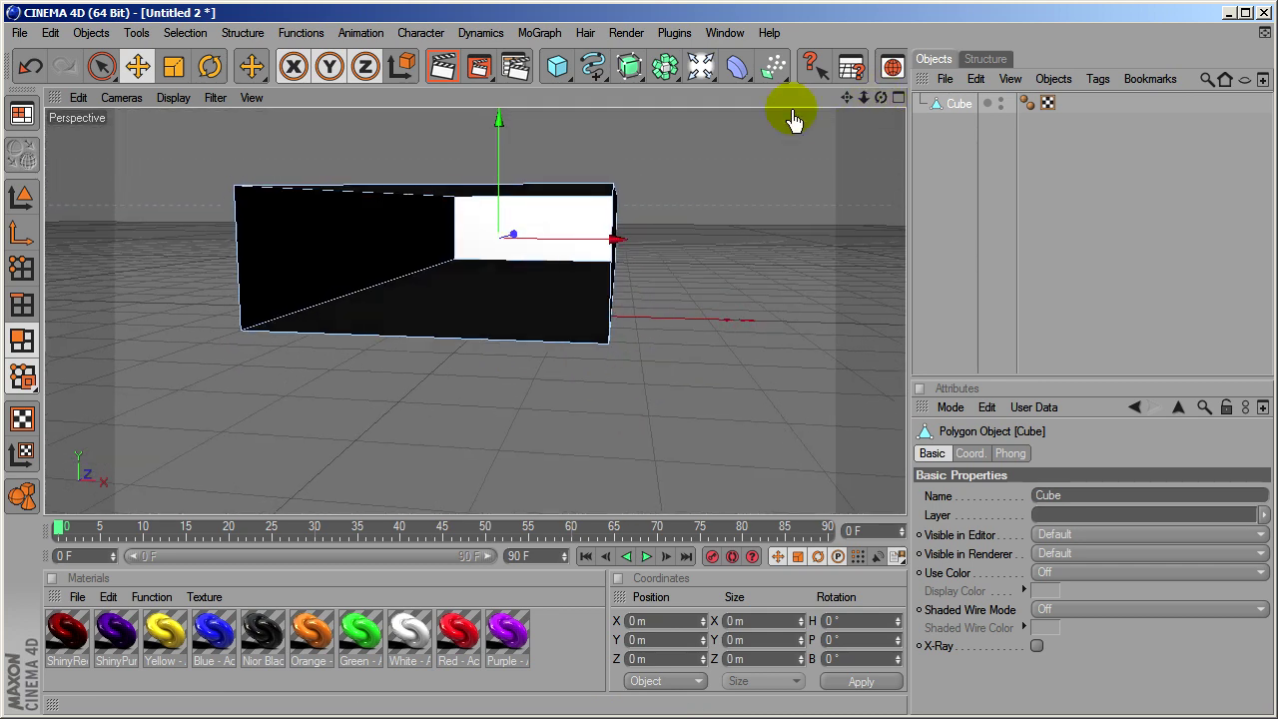
{"action": "scroll", "coordinate": [588, 194], "scroll_direction": "up", "scroll_amount": 3}
{"action": "left_click_drag", "start_coordinate": [857, 97], "coordinate": [696, 224]}
{"action": "left_click_drag", "start_coordinate": [880, 97], "coordinate": [641, 387]}
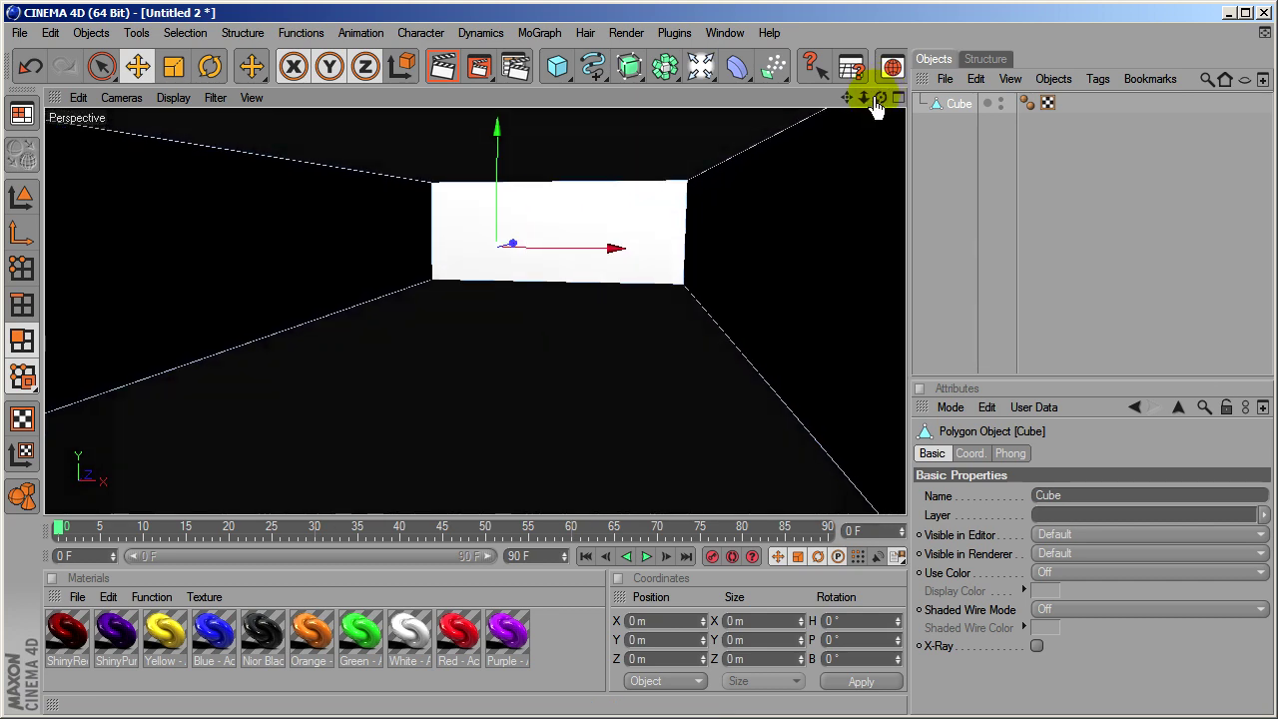
{"action": "left_click", "coordinate": [944, 166]}
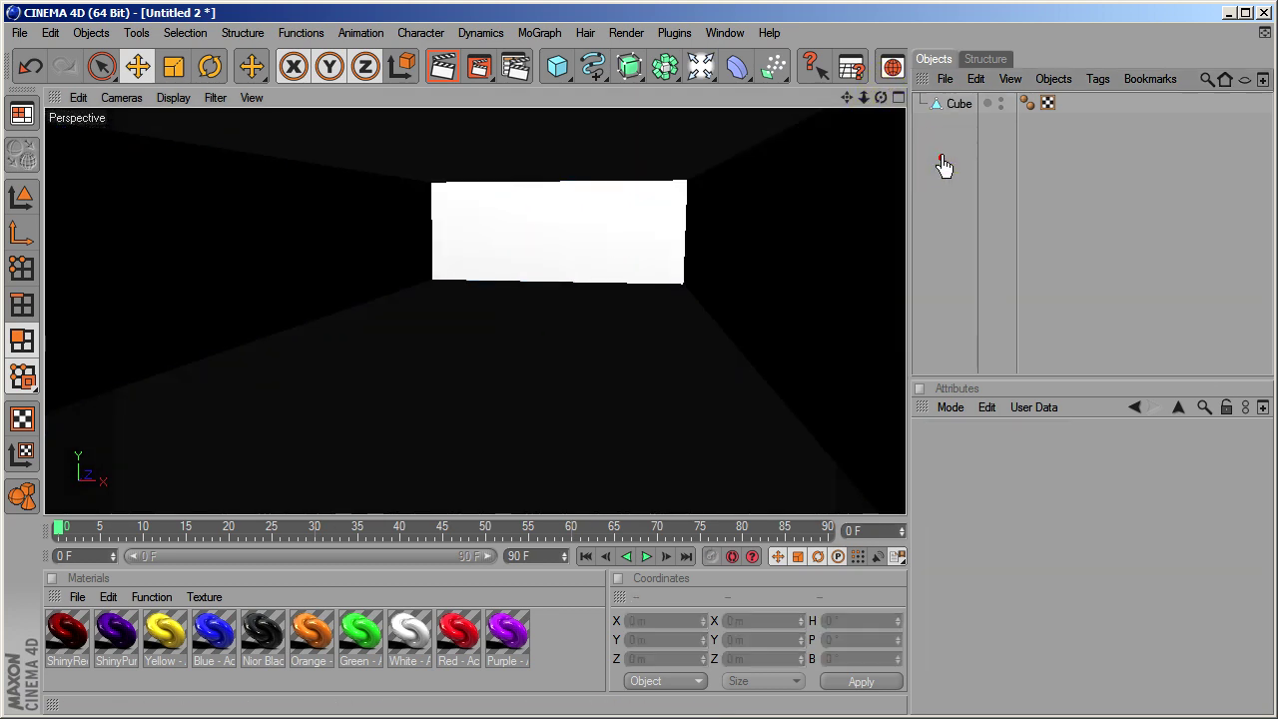
{"action": "left_click", "coordinate": [22, 195]}
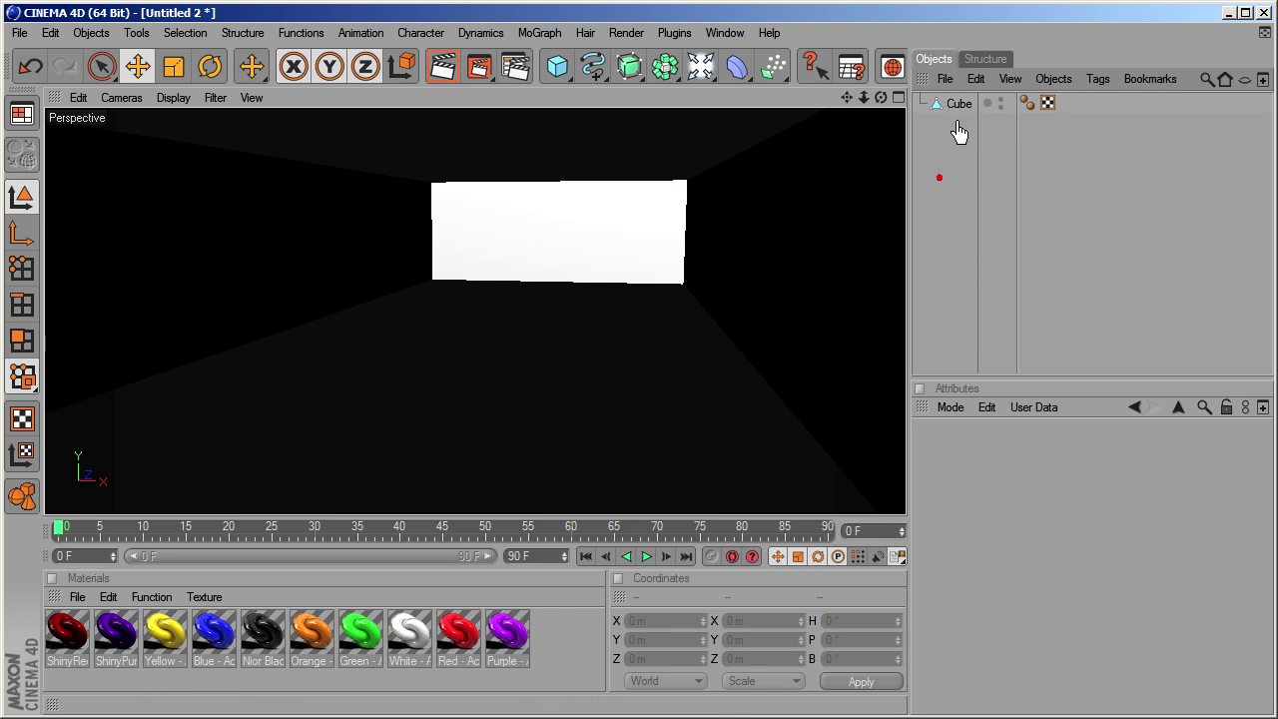
{"action": "left_click", "coordinate": [674, 239]}
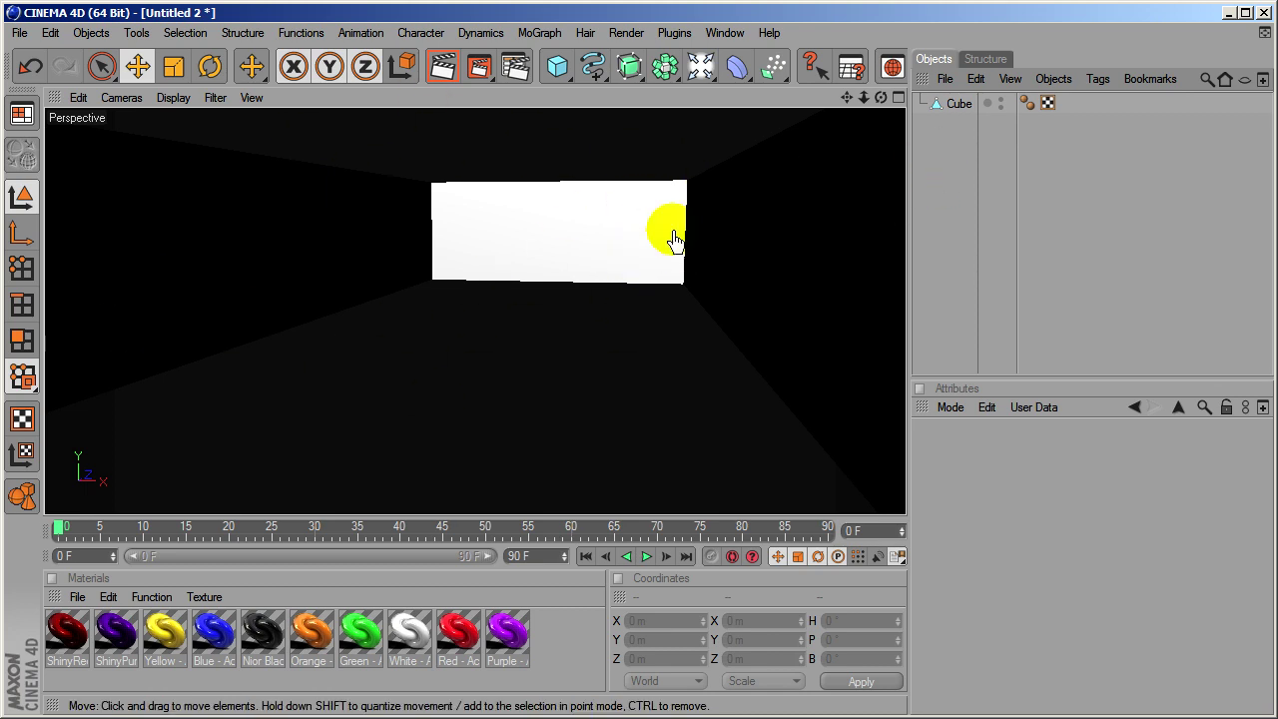
{"action": "left_click_drag", "start_coordinate": [881, 97], "coordinate": [642, 390]}
{"action": "left_click", "coordinate": [510, 275]}
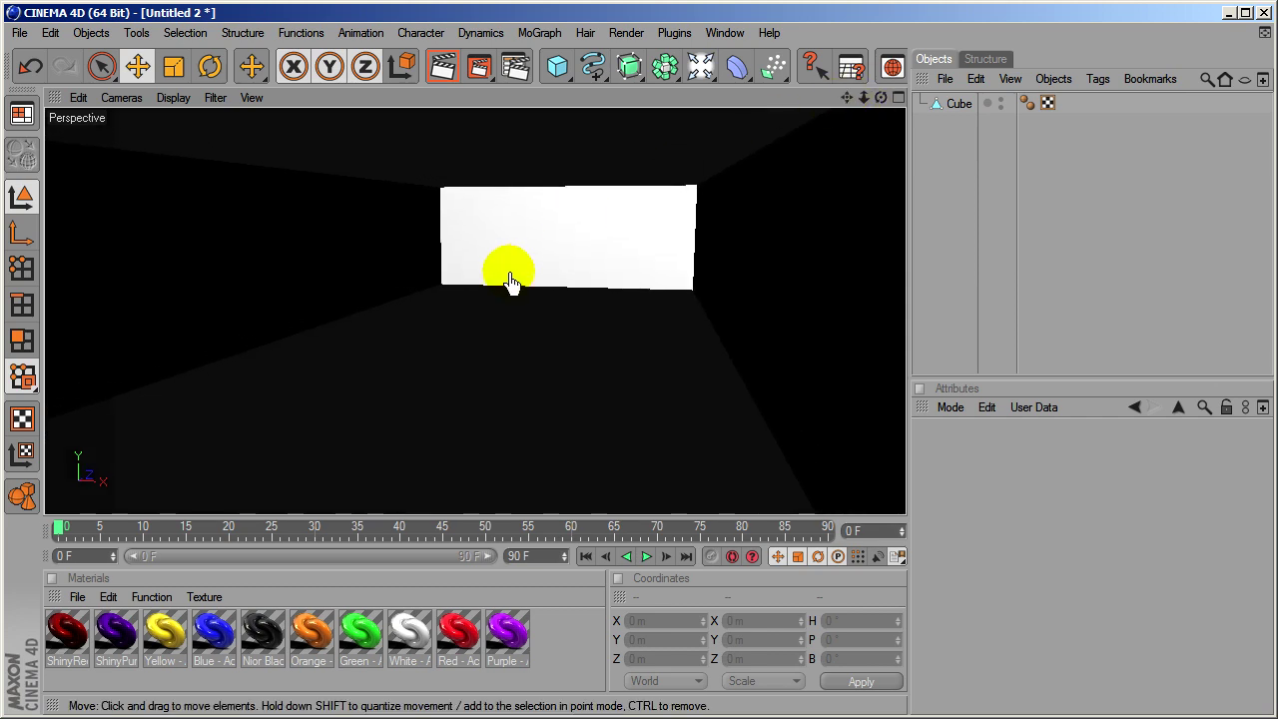
Add a second cube and resize it in the Top view to about 87 m along X and 430 m along Z
{"action": "left_click", "coordinate": [557, 70]}
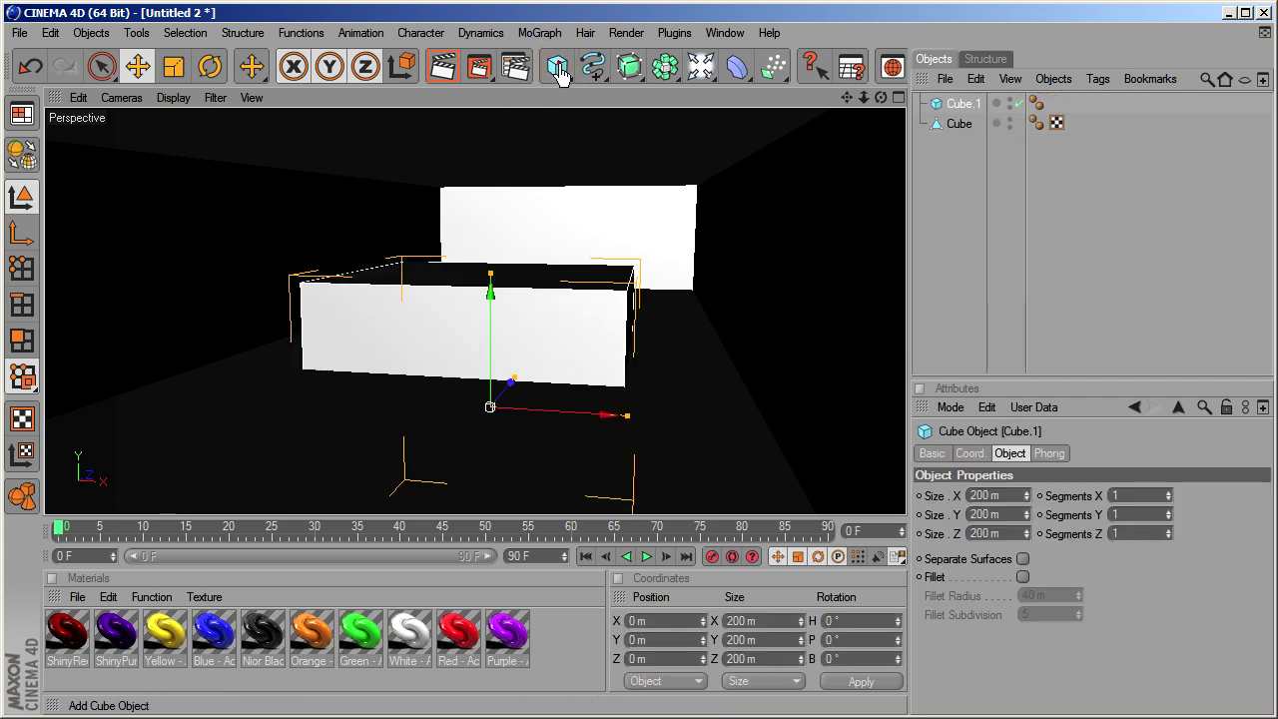
{"action": "middle_click", "coordinate": [489, 318]}
{"action": "middle_click", "coordinate": [686, 203]}
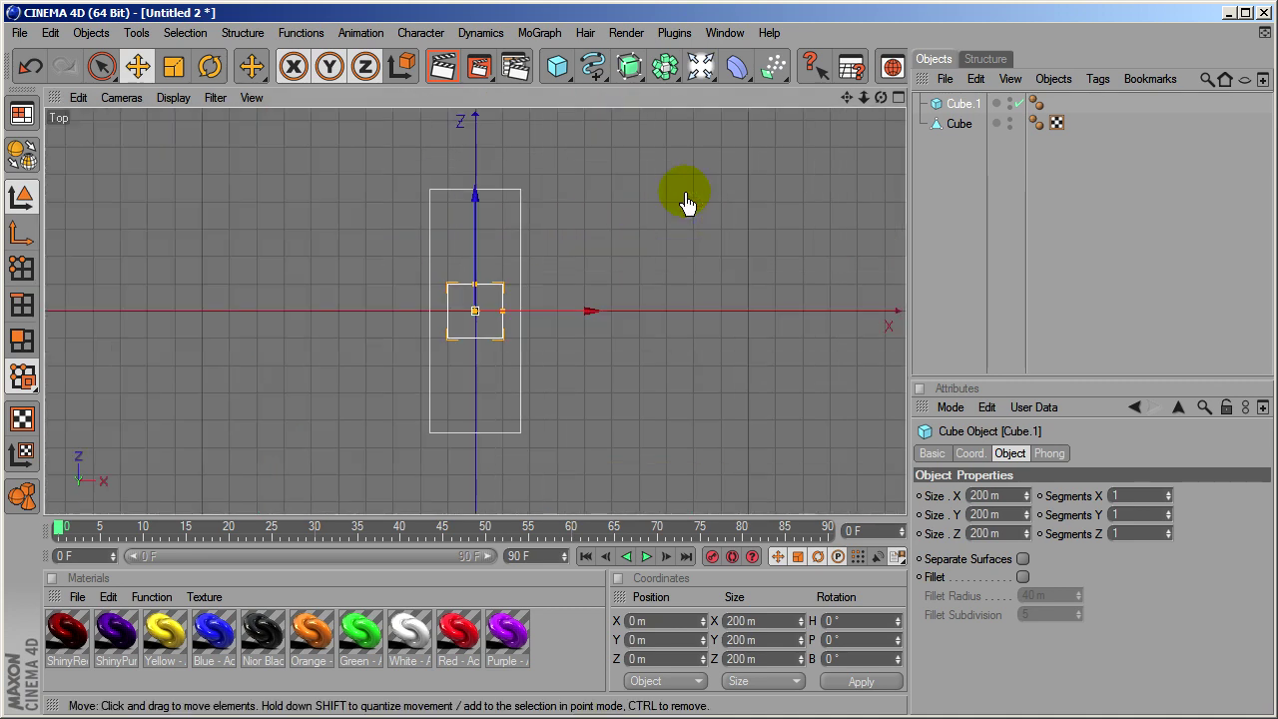
{"action": "left_click_drag", "start_coordinate": [504, 319], "coordinate": [637, 385]}
{"action": "middle_click", "coordinate": [499, 305]}
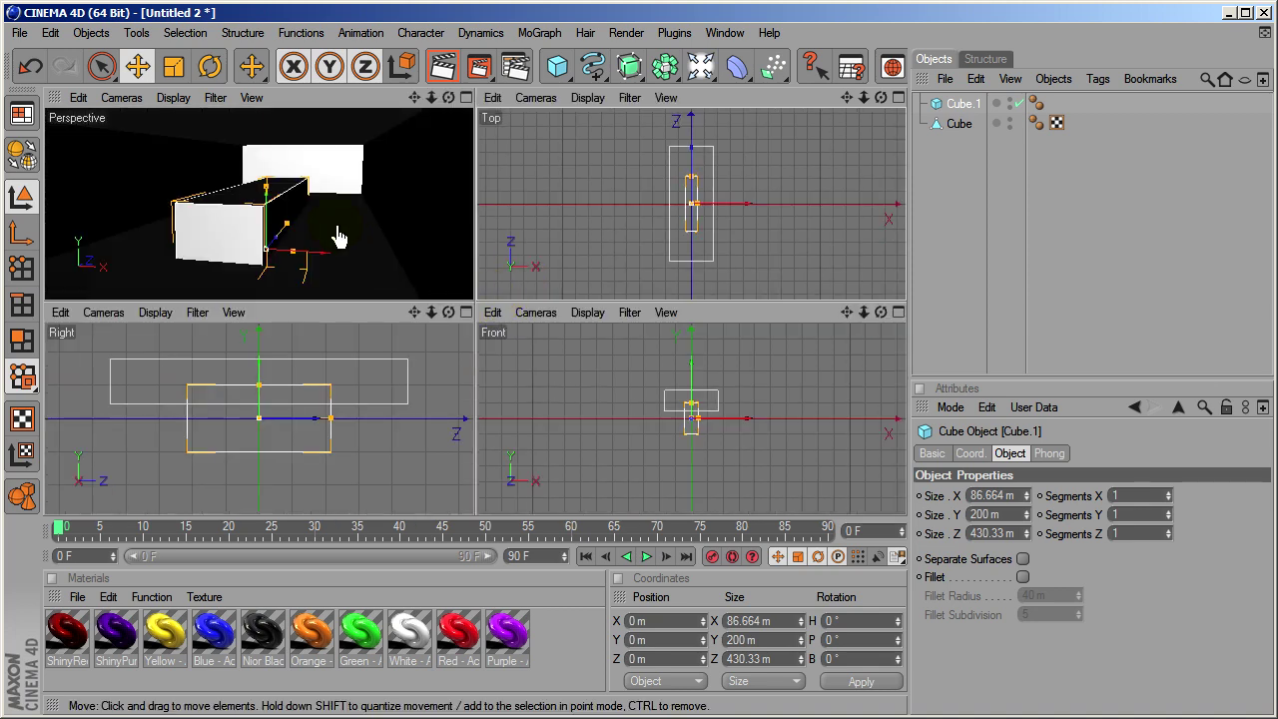
Flatten the second cube to about 53 m along Y and raise it to about 98 m in Y
{"action": "left_click", "coordinate": [238, 235]}
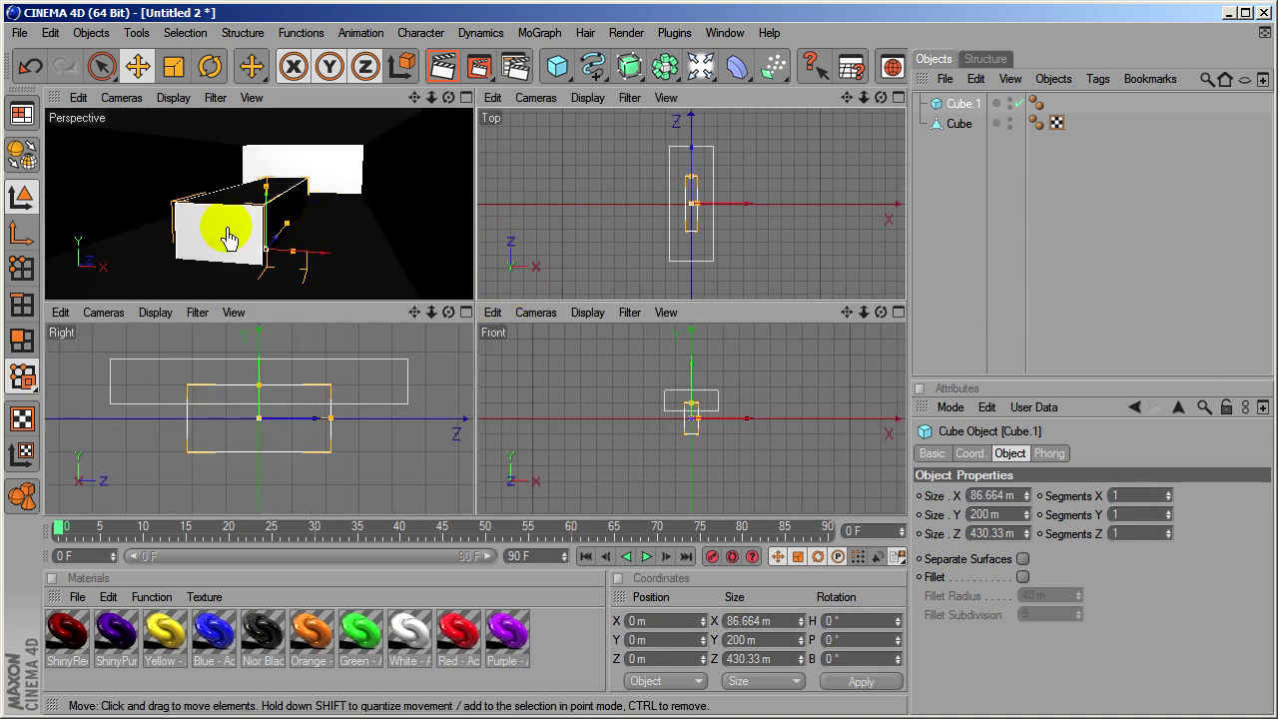
{"action": "middle_click", "coordinate": [230, 237]}
{"action": "left_click_drag", "start_coordinate": [470, 334], "coordinate": [640, 380]}
{"action": "mouse_move", "coordinate": [494, 385]}
{"action": "left_mouse_down"}
{"action": "mouse_move", "coordinate": [639, 378]}
{"action": "mouse_move", "coordinate": [494, 393]}
{"action": "left_mouse_up"}
{"action": "mouse_move", "coordinate": [489, 259]}
{"action": "left_mouse_down"}
{"action": "mouse_move", "coordinate": [490, 322]}
{"action": "mouse_move", "coordinate": [490, 238]}
{"action": "left_mouse_up"}
{"action": "left_click_drag", "start_coordinate": [642, 390], "coordinate": [642, 390]}
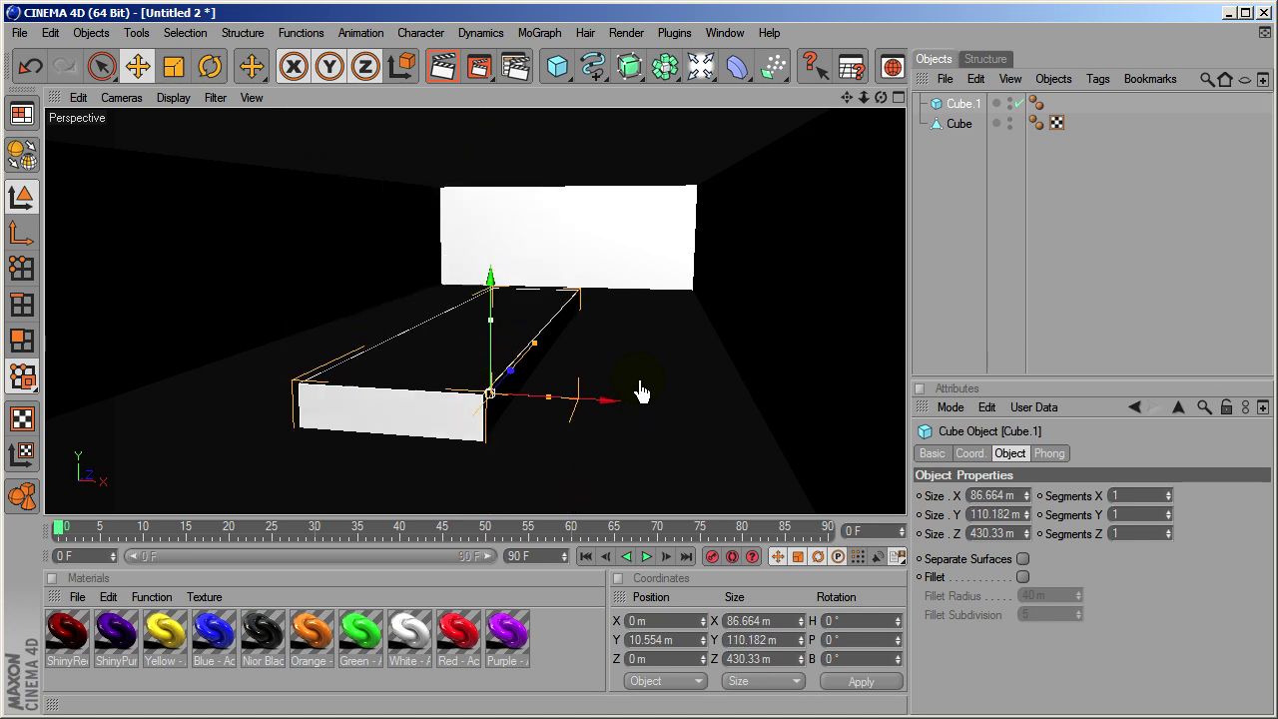
{"action": "left_click_drag", "start_coordinate": [491, 319], "coordinate": [490, 296]}
{"action": "middle_click", "coordinate": [571, 289]}
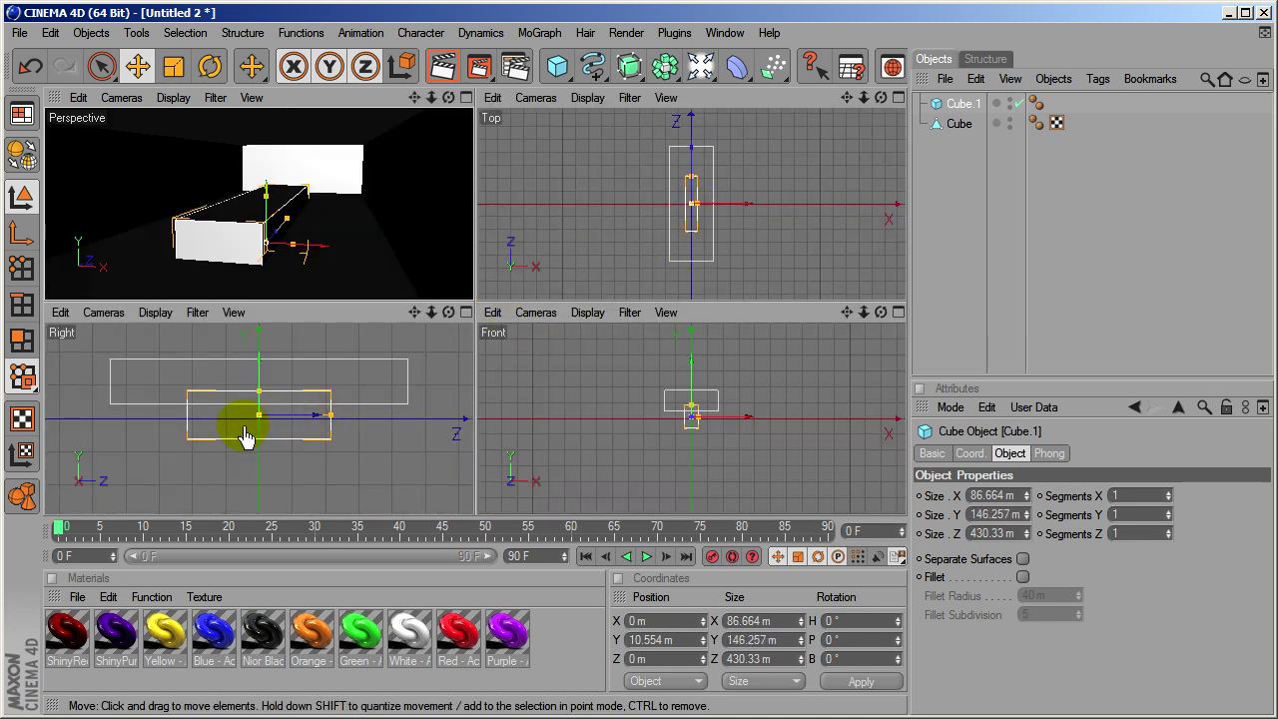
{"action": "mouse_move", "coordinate": [259, 390]}
{"action": "left_mouse_down"}
{"action": "mouse_move", "coordinate": [258, 344]}
{"action": "mouse_move", "coordinate": [259, 374]}
{"action": "left_mouse_up"}
{"action": "left_click_drag", "start_coordinate": [474, 389], "coordinate": [257, 381]}
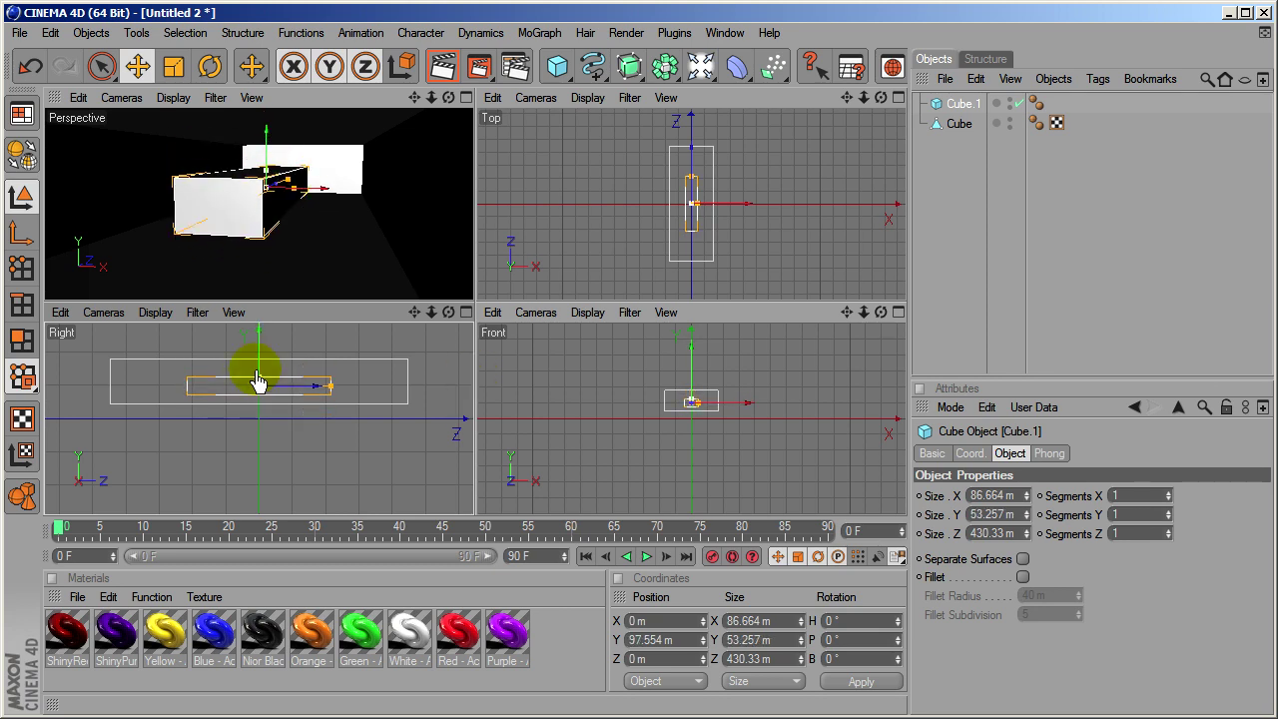
{"action": "middle_click", "coordinate": [339, 208]}
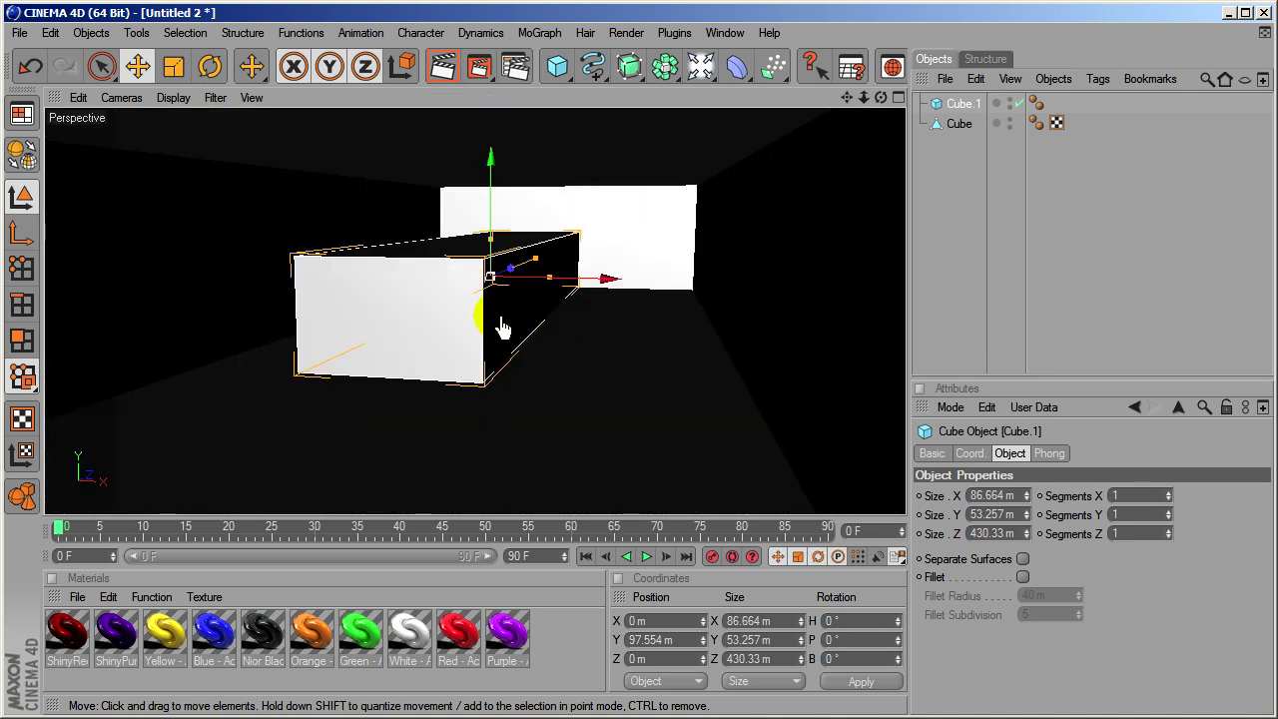
{"action": "left_click", "coordinate": [521, 233]}
{"action": "left_click", "coordinate": [477, 367]}
{"action": "left_click", "coordinate": [469, 318]}
{"action": "left_click", "coordinate": [487, 289]}
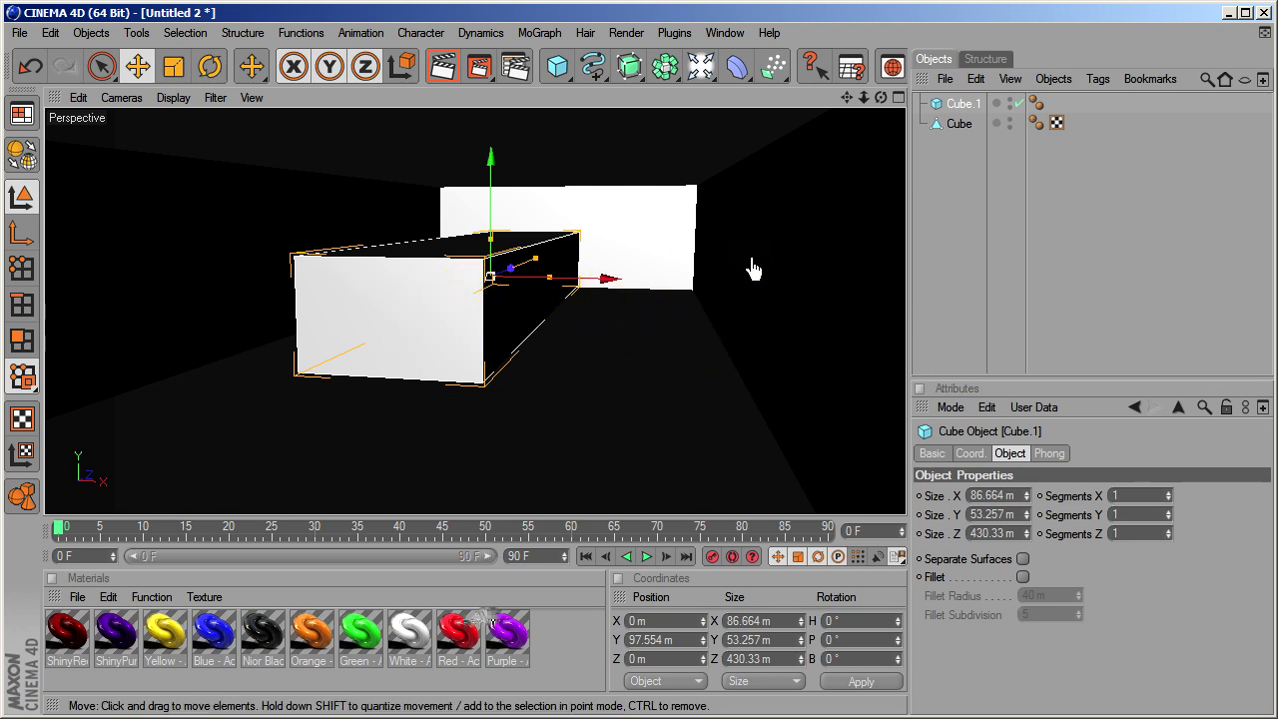
Add a MoGraph Cloner object and make the second cube its child
{"action": "left_click", "coordinate": [928, 105]}
{"action": "left_click", "coordinate": [551, 38]}
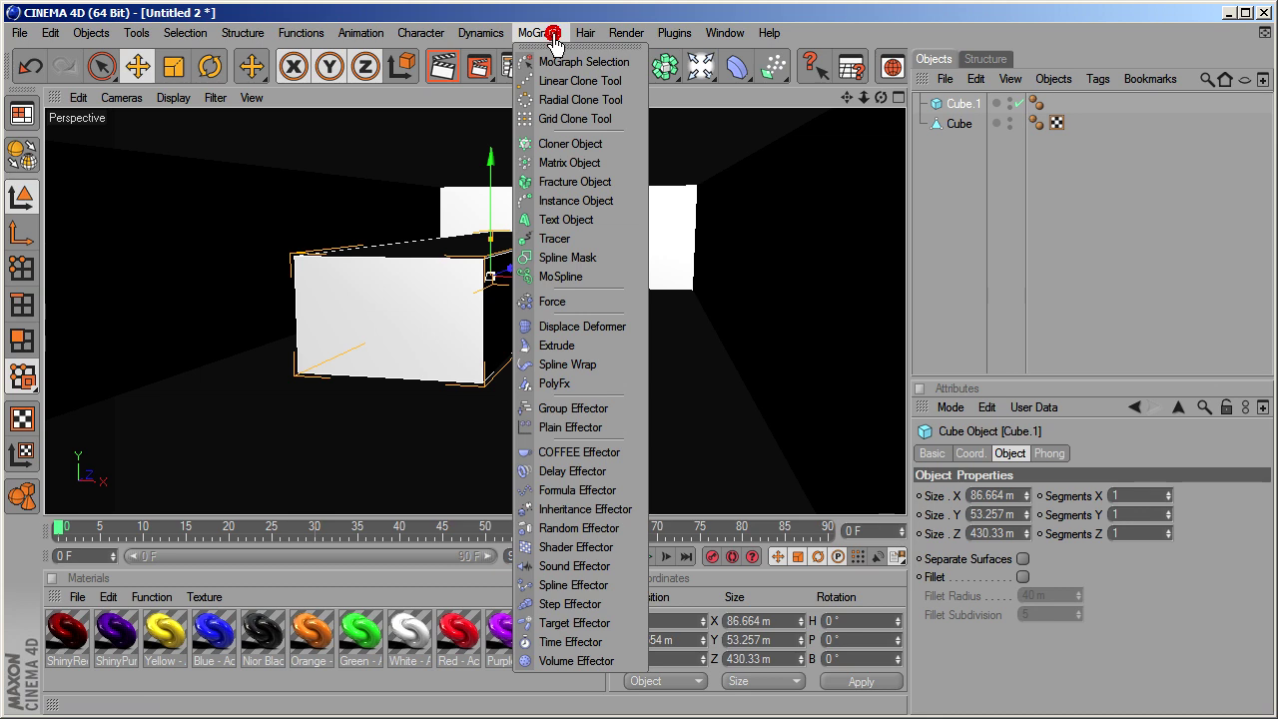
{"action": "left_click", "coordinate": [576, 137]}
{"action": "mouse_move", "coordinate": [958, 123]}
{"action": "left_mouse_down"}
{"action": "mouse_move", "coordinate": [966, 106]}
{"action": "mouse_move", "coordinate": [964, 120]}
{"action": "left_mouse_up"}
{"action": "left_click", "coordinate": [970, 106]}
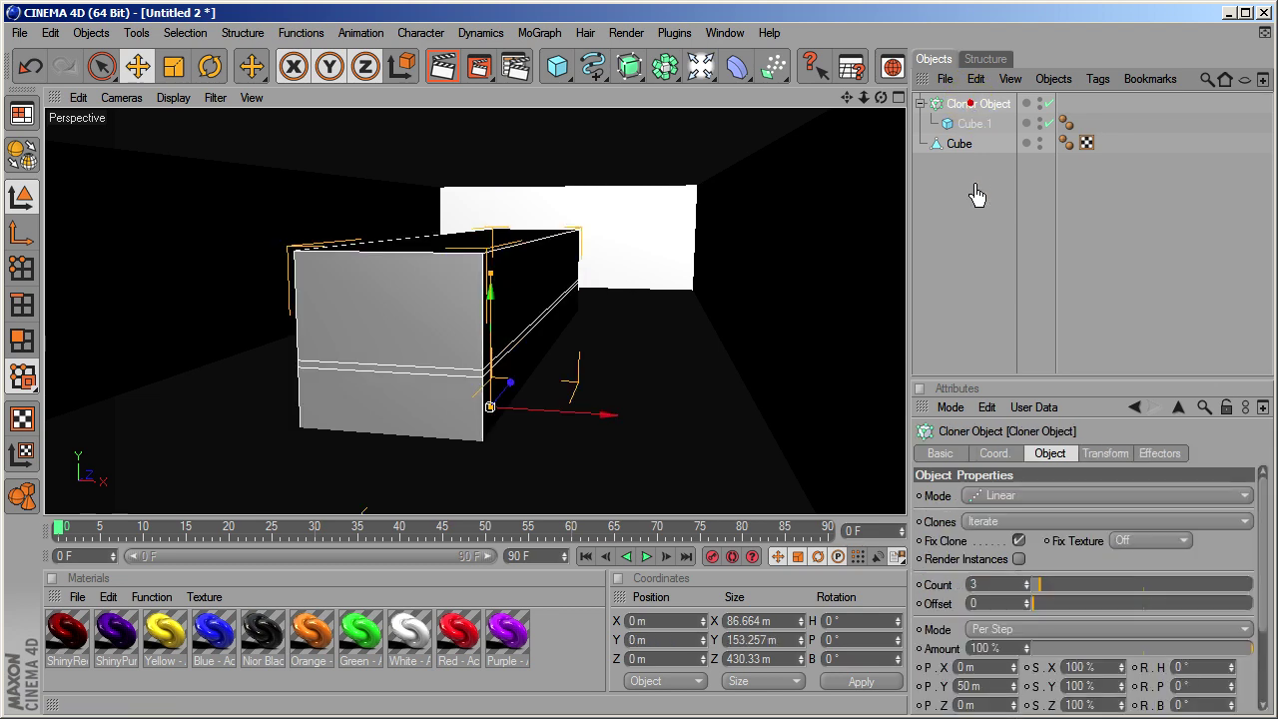
{"action": "left_click", "coordinate": [974, 124]}
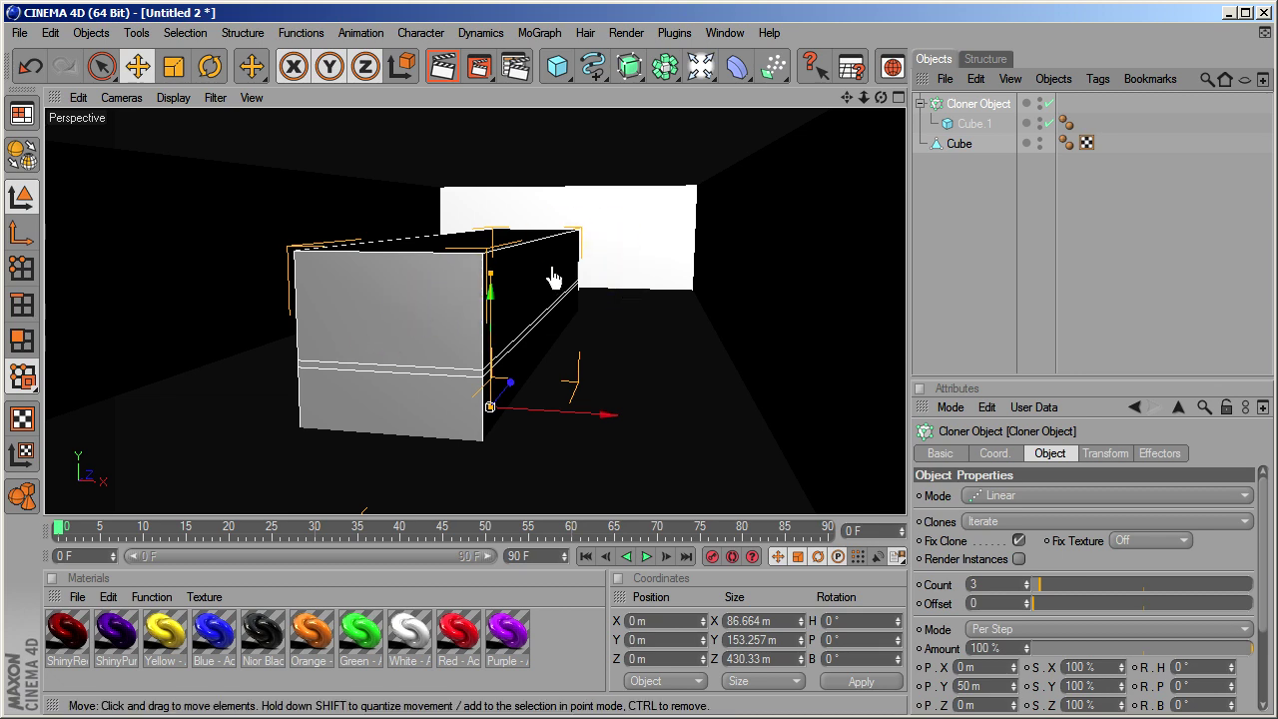
Set the cloner to Grid Array mode with a count of 3 along X, 1 along Y and 1 along Z
{"action": "left_click", "coordinate": [1047, 456]}
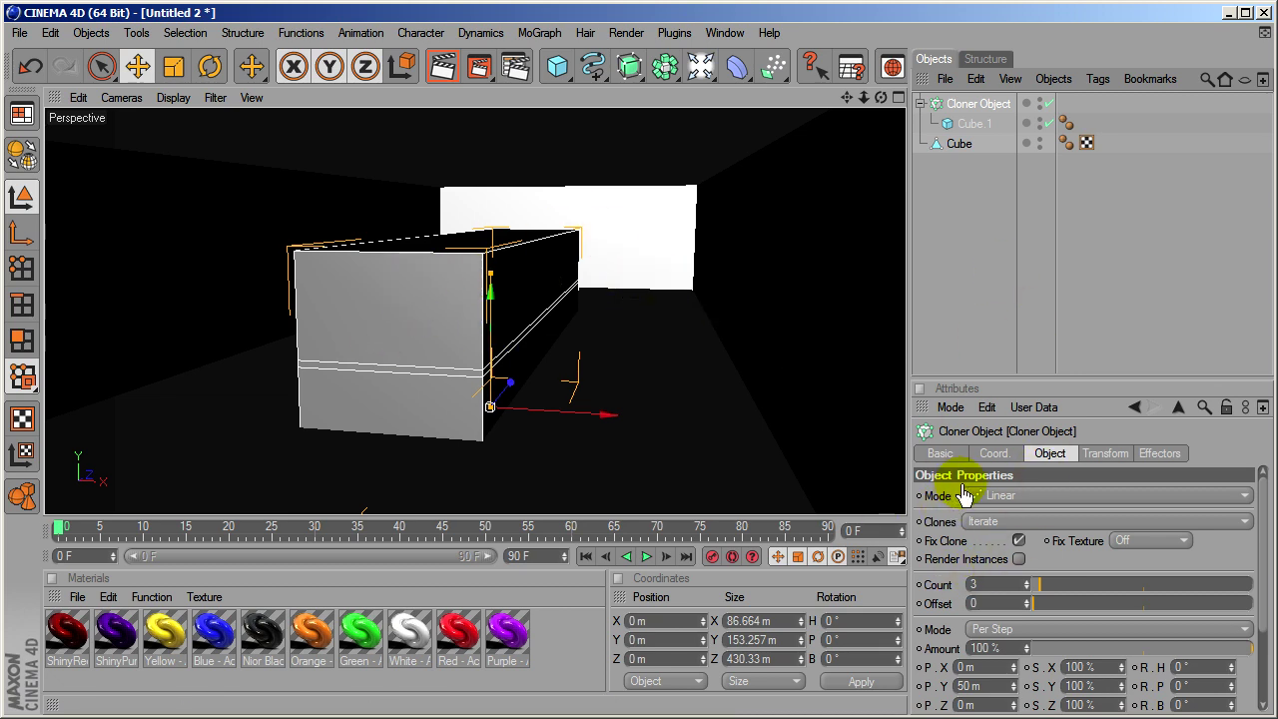
{"action": "left_click", "coordinate": [1041, 495]}
{"action": "left_click", "coordinate": [1014, 575]}
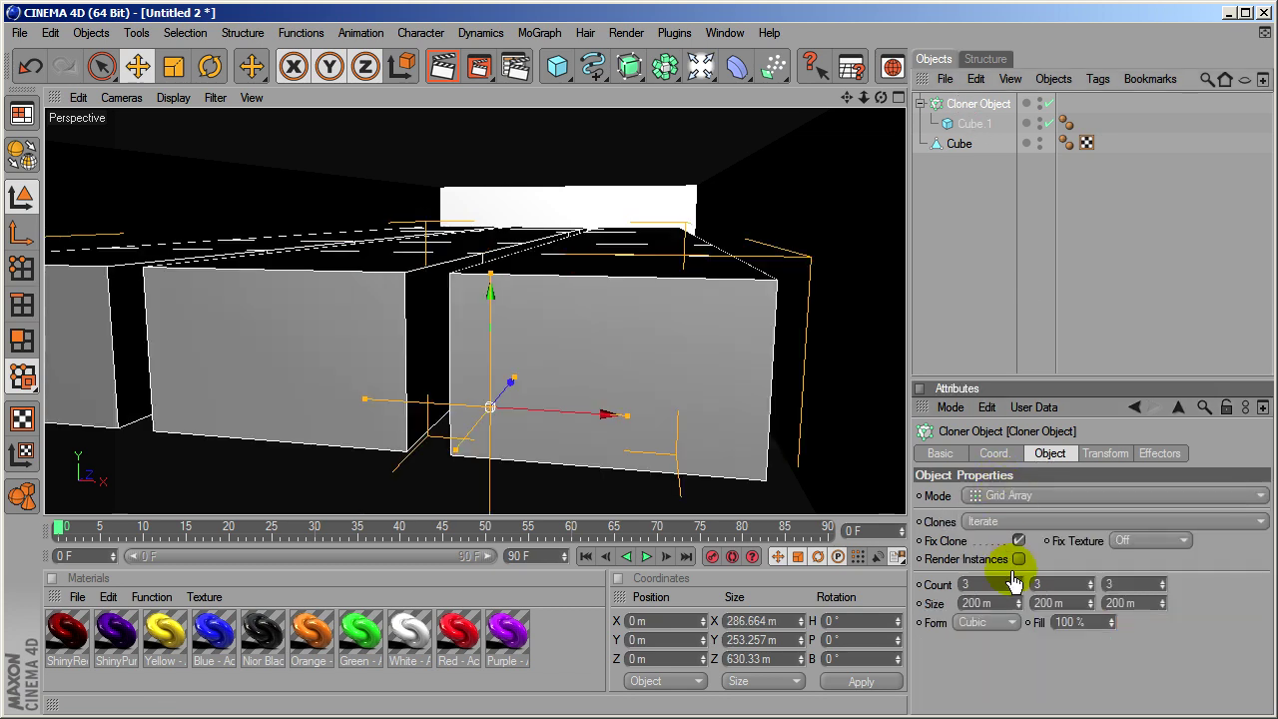
{"action": "left_click", "coordinate": [1108, 584]}
{"action": "type", "text": "1"}
{"action": "left_click", "coordinate": [1051, 587]}
{"action": "type", "text": "1"}
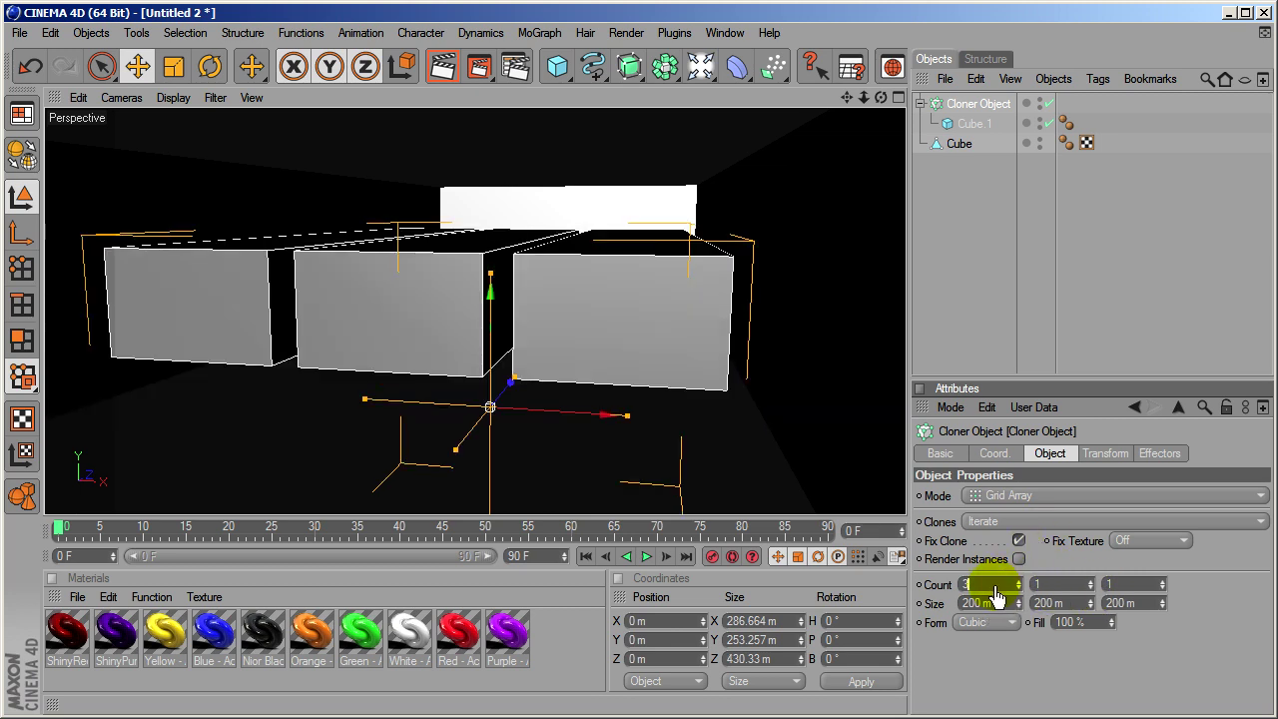
{"action": "key", "text": "Return"}
Raise the cloner to 183 m in Y and widen its grid to 215.5 m along X
{"action": "middle_click", "coordinate": [607, 257]}
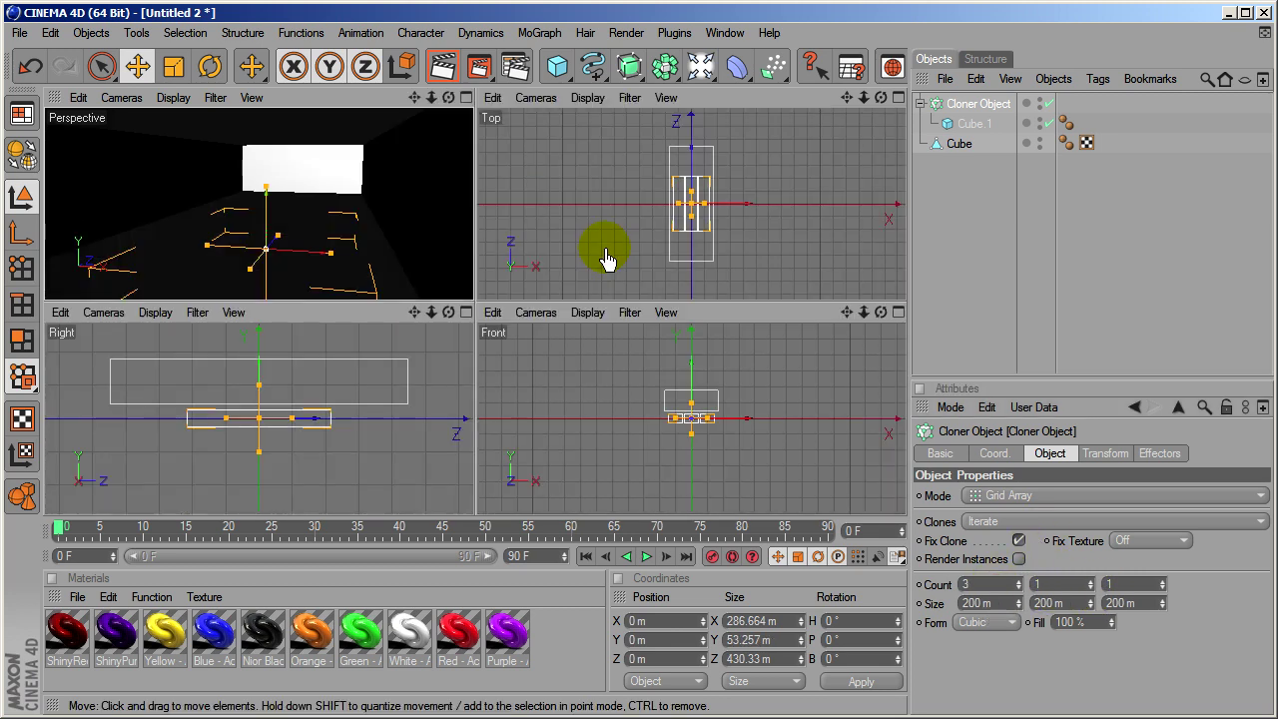
{"action": "left_click_drag", "start_coordinate": [258, 371], "coordinate": [471, 390]}
{"action": "left_click", "coordinate": [675, 209]}
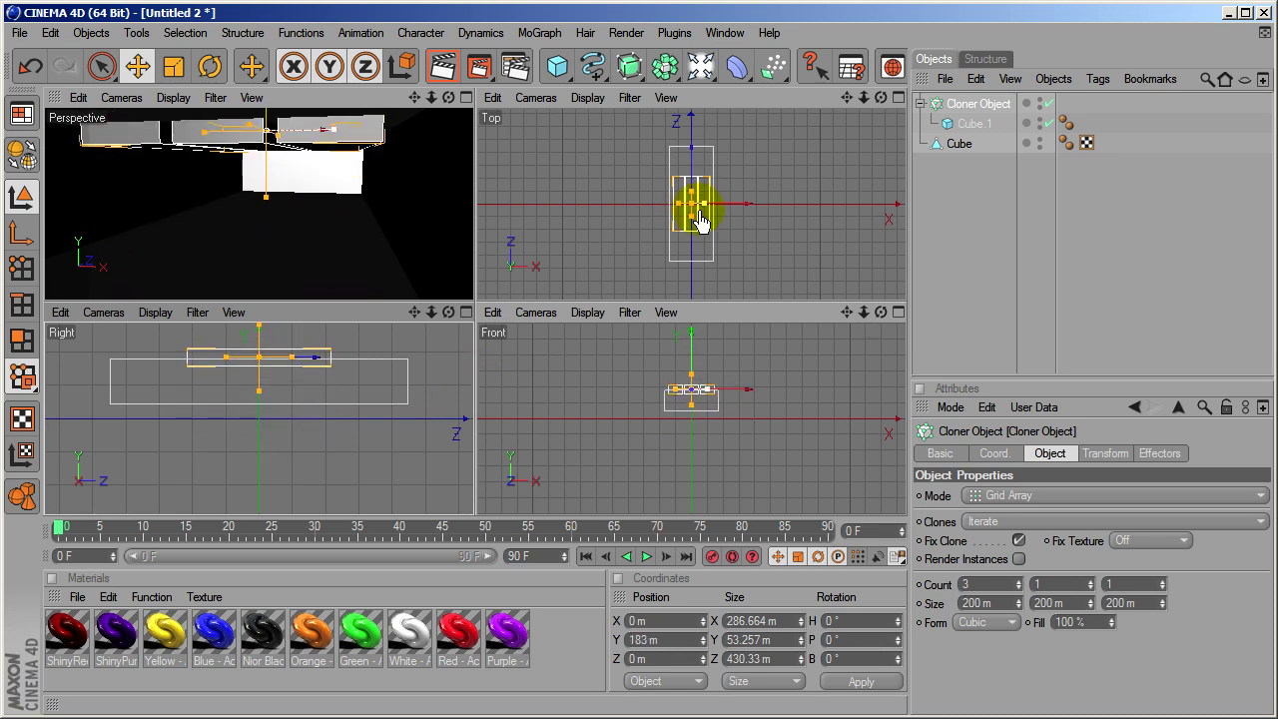
{"action": "left_click_drag", "start_coordinate": [703, 213], "coordinate": [639, 309]}
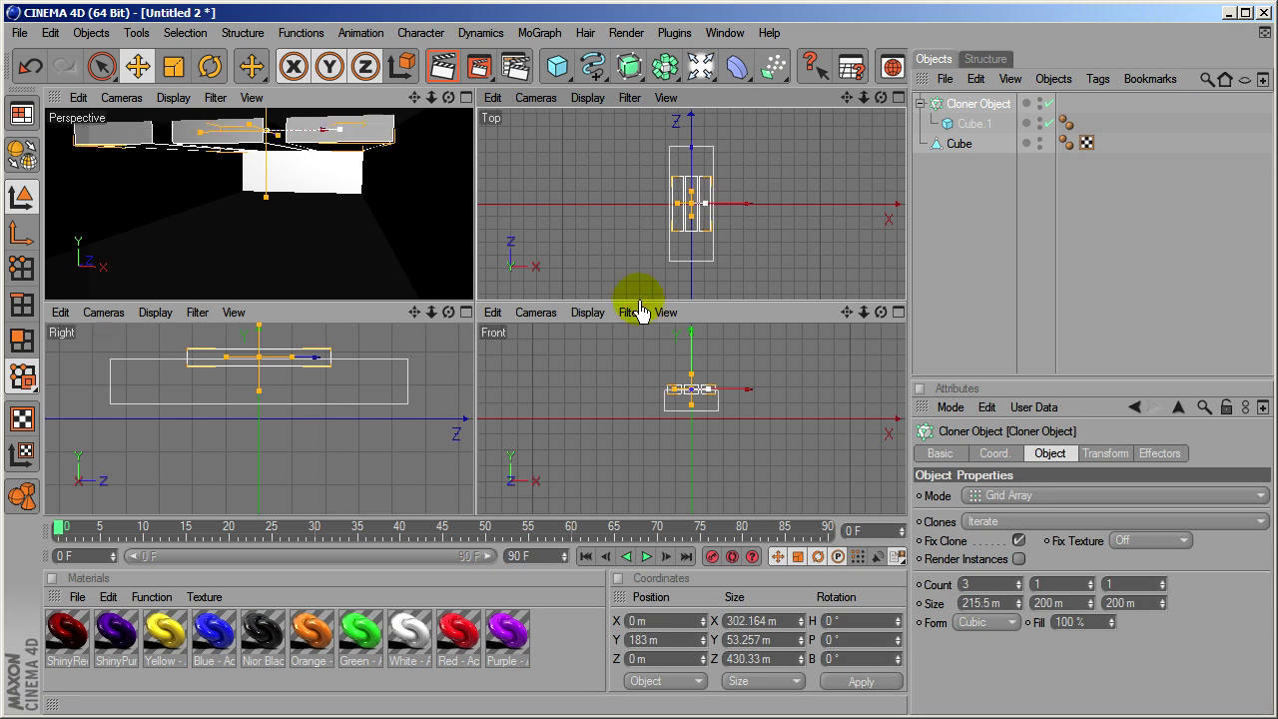
Raise the cloner to 198 m in Y and widen its grid to about 220.6 m along X
{"action": "left_click_drag", "start_coordinate": [697, 206], "coordinate": [704, 217]}
{"action": "scroll", "coordinate": [704, 217], "scroll_direction": "up", "scroll_amount": 2}
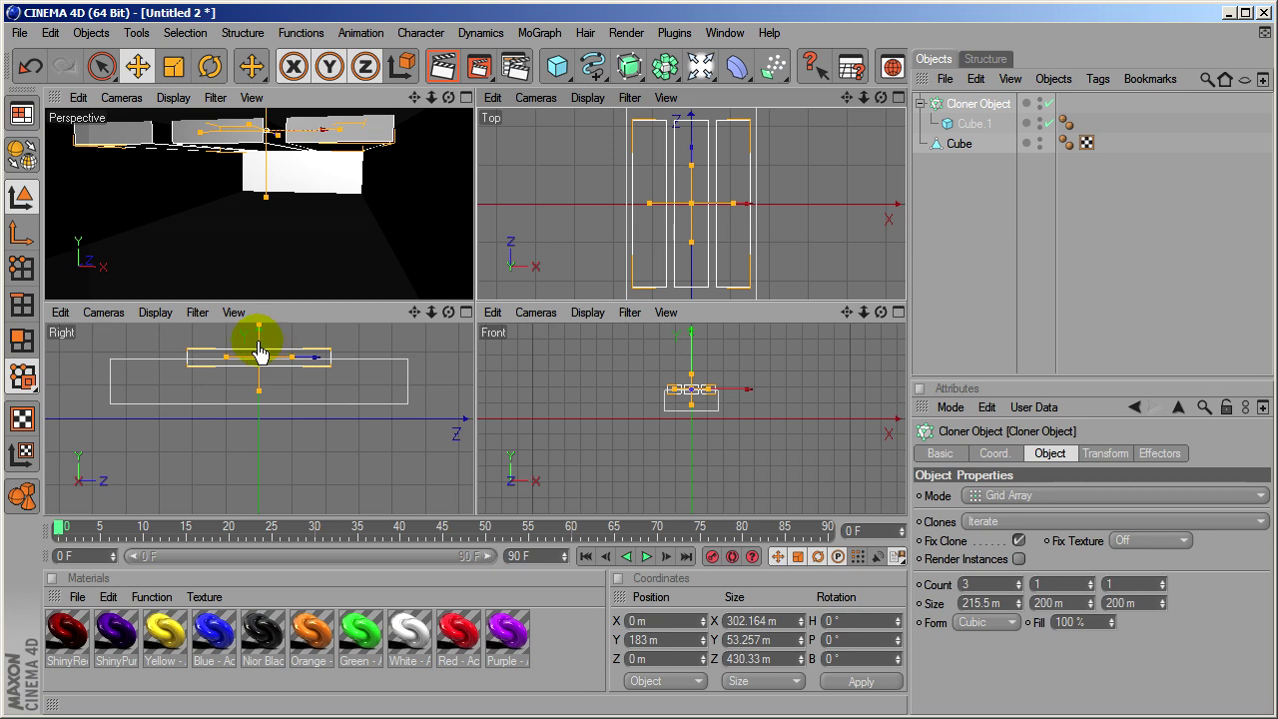
{"action": "left_click_drag", "start_coordinate": [257, 345], "coordinate": [256, 340]}
{"action": "left_click_drag", "start_coordinate": [474, 381], "coordinate": [474, 379]}
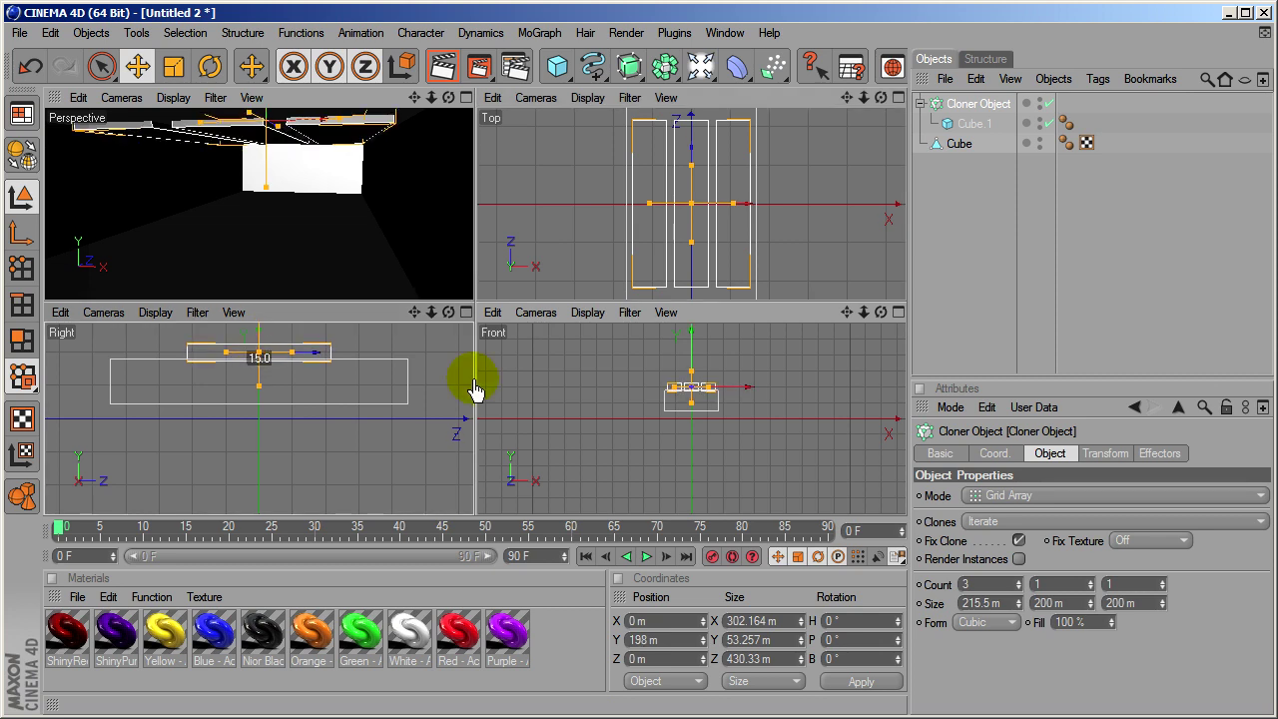
{"action": "left_click_drag", "start_coordinate": [734, 204], "coordinate": [736, 203]}
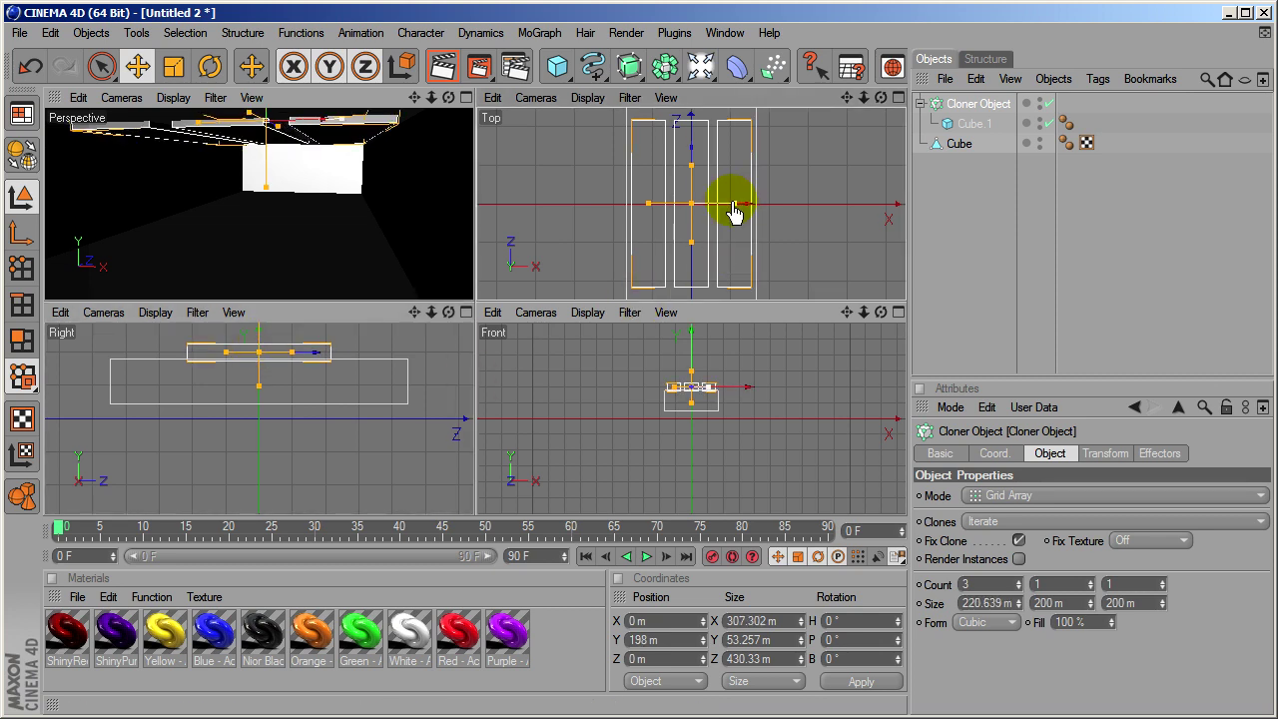
Narrow the cloned cube to about 73.8 m along X
{"action": "left_click", "coordinate": [956, 122]}
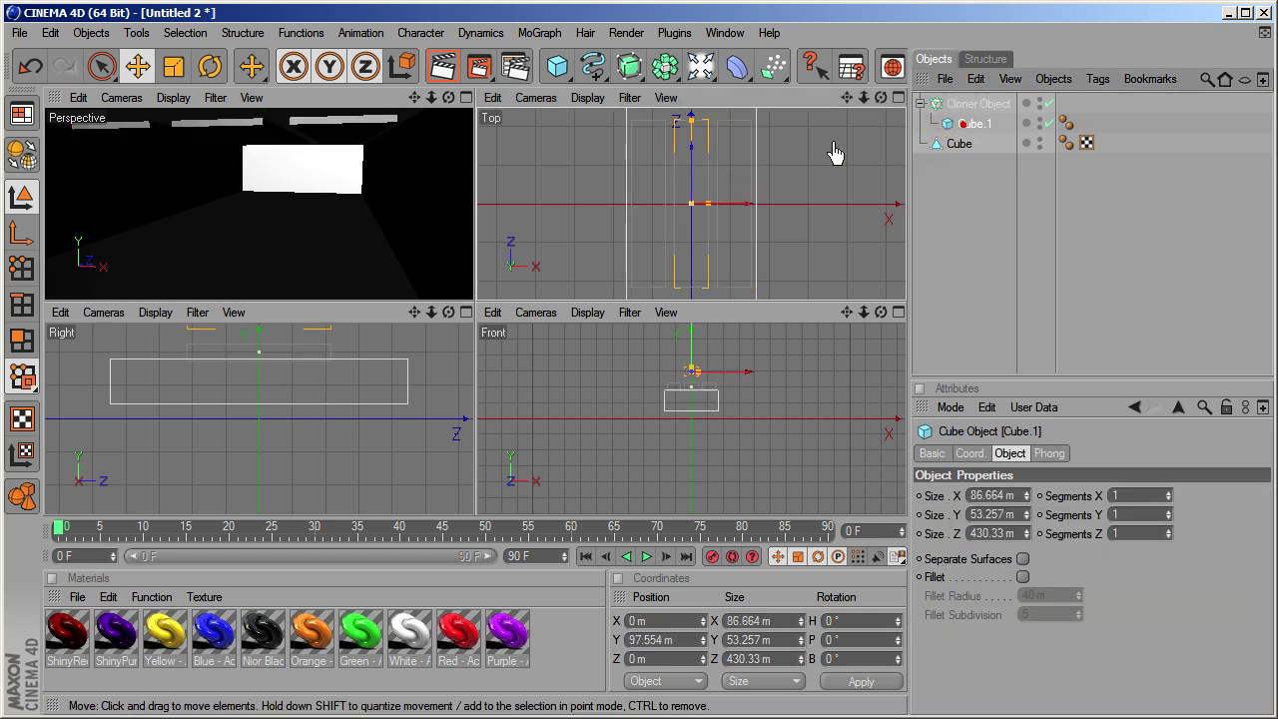
{"action": "left_click", "coordinate": [707, 206]}
{"action": "left_click_drag", "start_coordinate": [711, 218], "coordinate": [707, 220]}
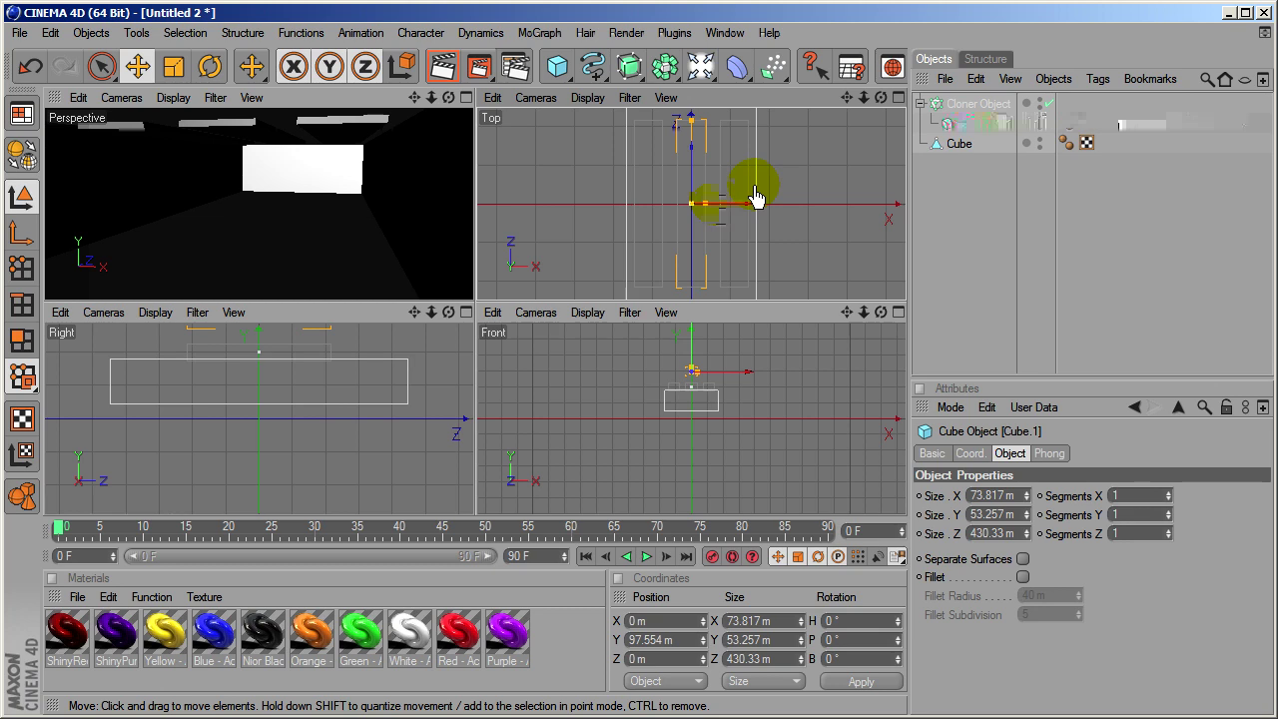
Shift the cloner toward the room's far end, to about 174.6 m in Z
{"action": "left_click", "coordinate": [970, 103]}
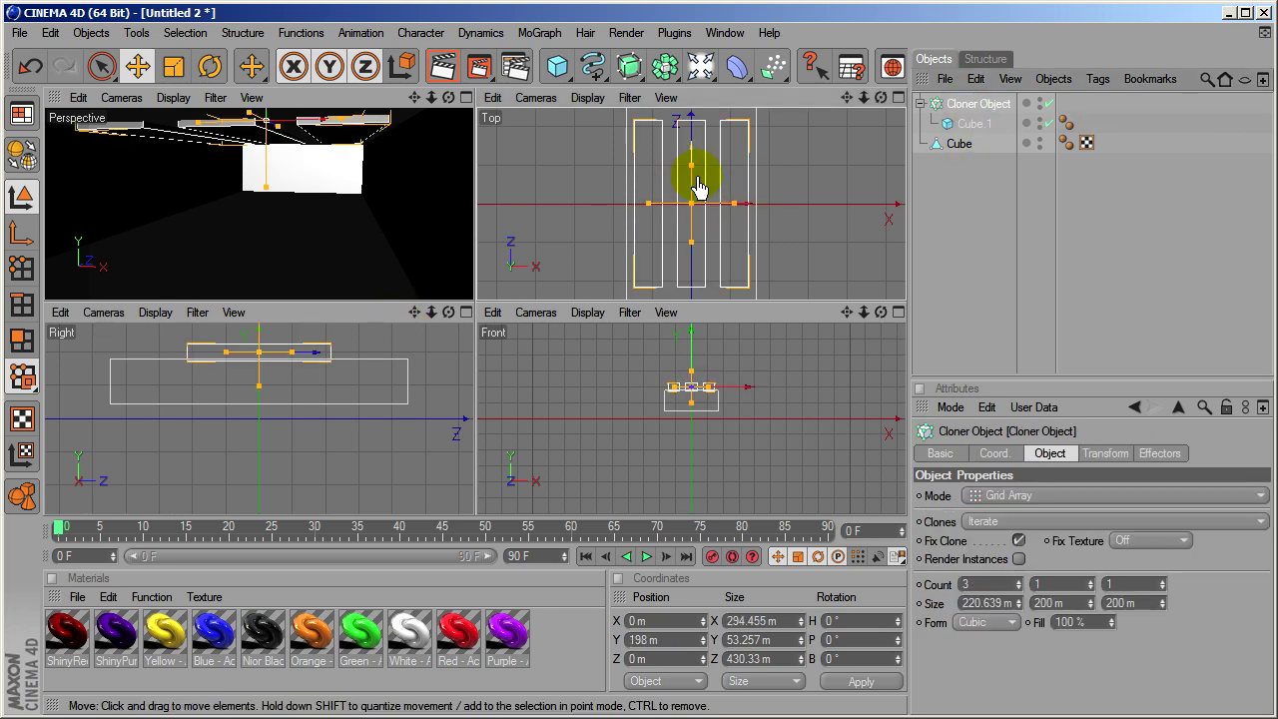
{"action": "scroll", "coordinate": [699, 186], "scroll_direction": "down", "scroll_amount": 3}
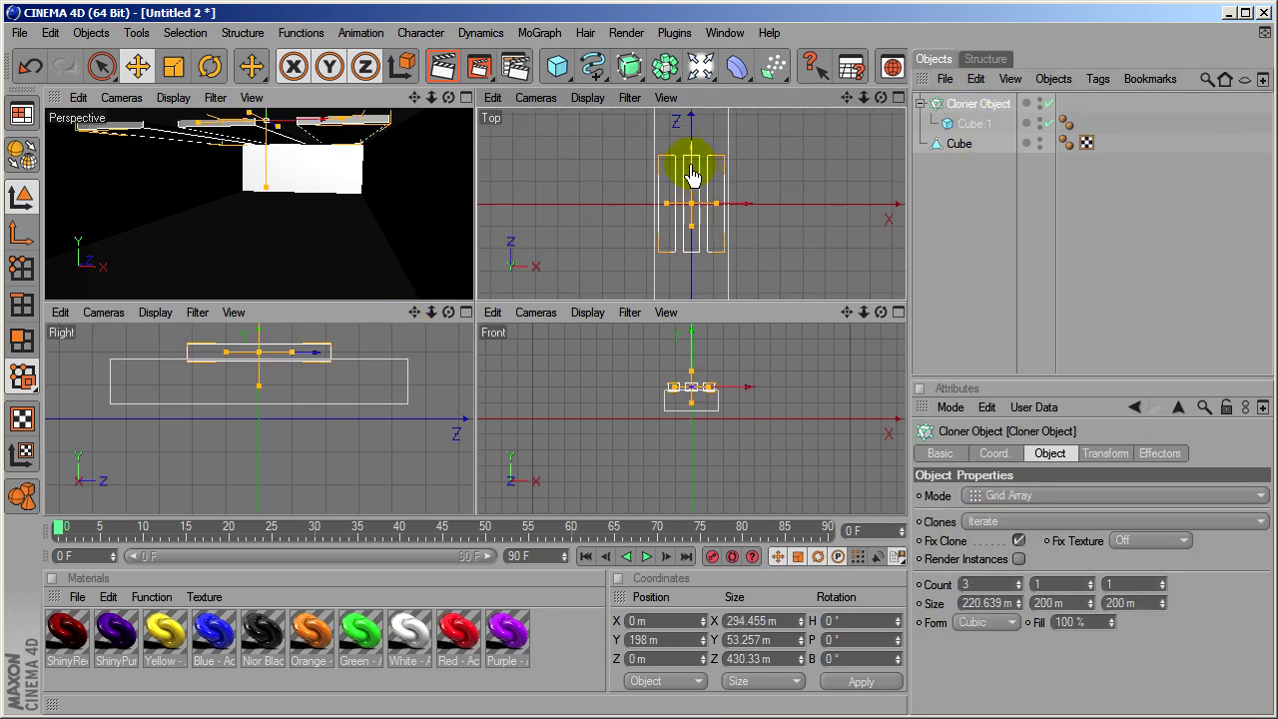
{"action": "left_click_drag", "start_coordinate": [692, 166], "coordinate": [692, 126]}
{"action": "left_click_drag", "start_coordinate": [846, 97], "coordinate": [851, 136]}
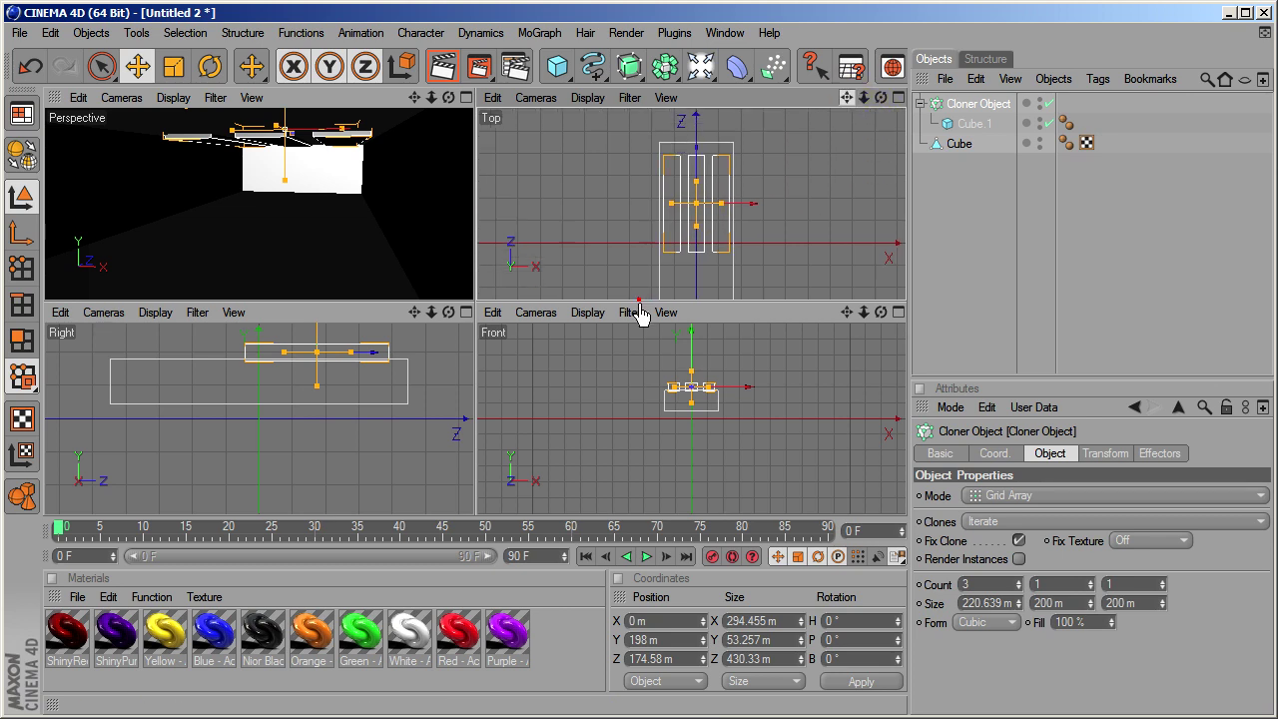
{"action": "left_click_drag", "start_coordinate": [639, 304], "coordinate": [642, 324]}
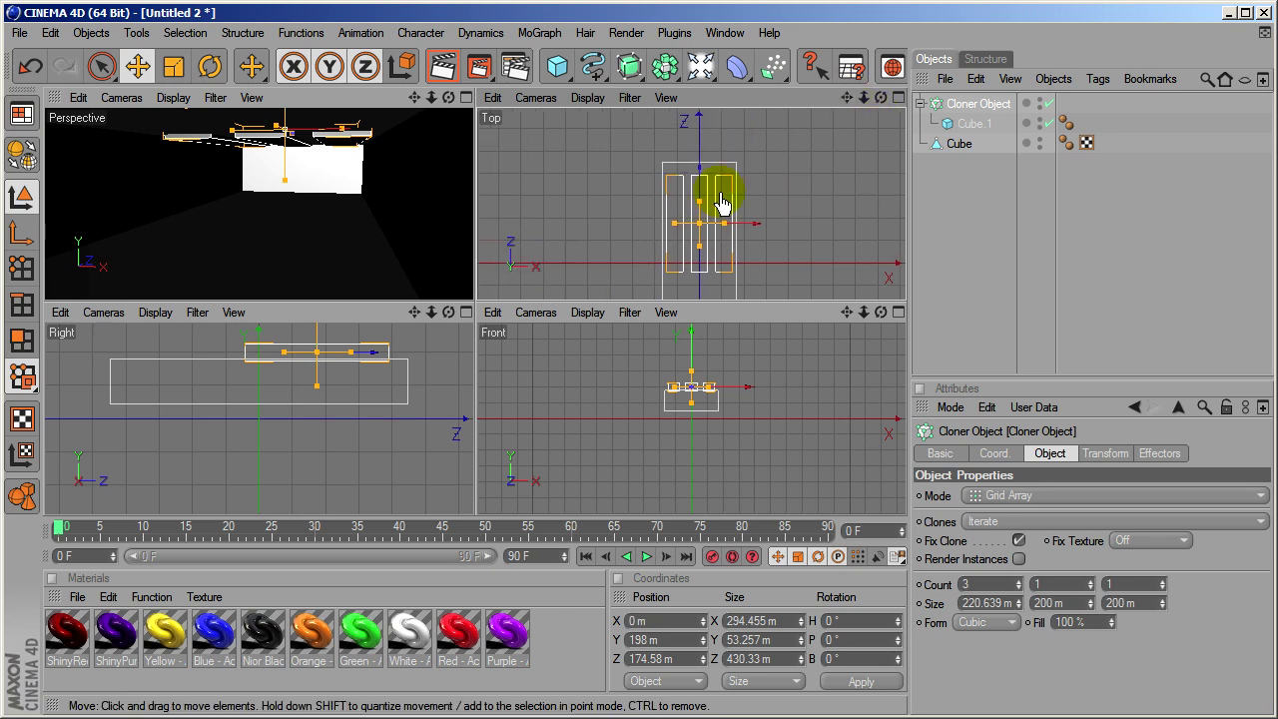
Lengthen the cloned cube to about 632 m along Z and reposition the cloner at about 103 m in Z
{"action": "left_click", "coordinate": [980, 124]}
{"action": "left_click_drag", "start_coordinate": [700, 185], "coordinate": [639, 312]}
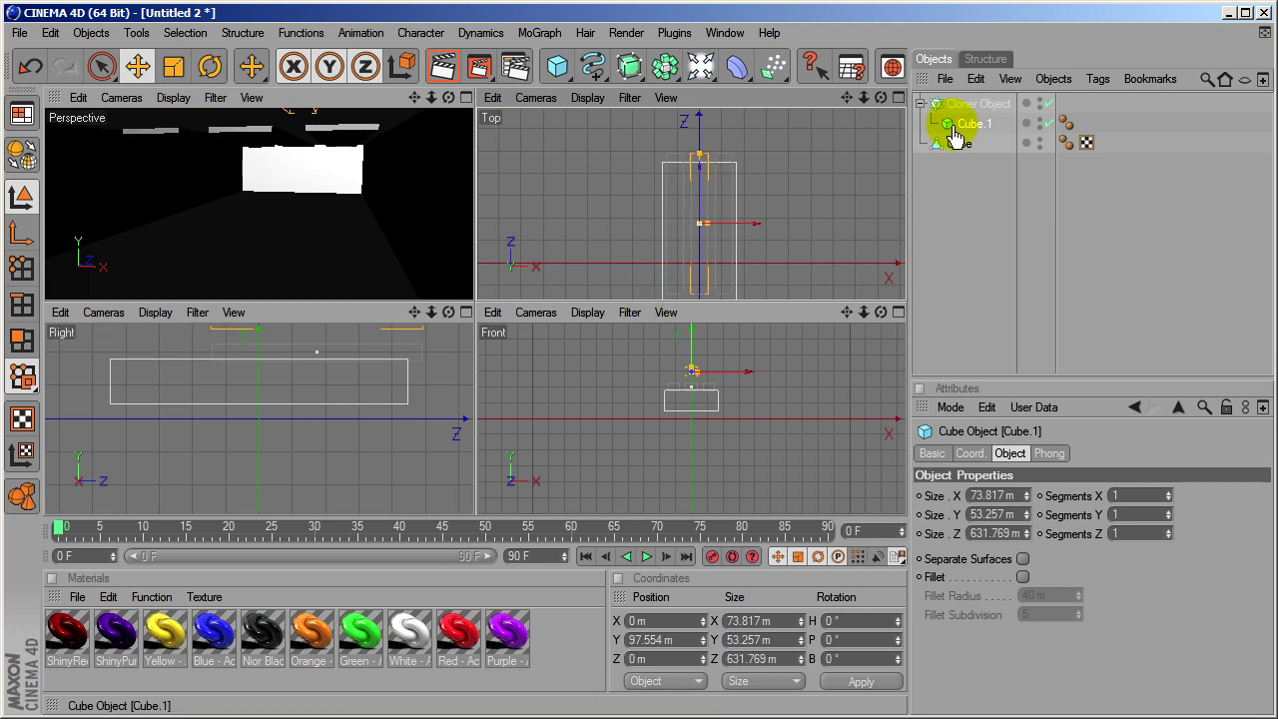
{"action": "left_click", "coordinate": [973, 104]}
{"action": "left_click_drag", "start_coordinate": [699, 189], "coordinate": [639, 311]}
{"action": "middle_click", "coordinate": [395, 209]}
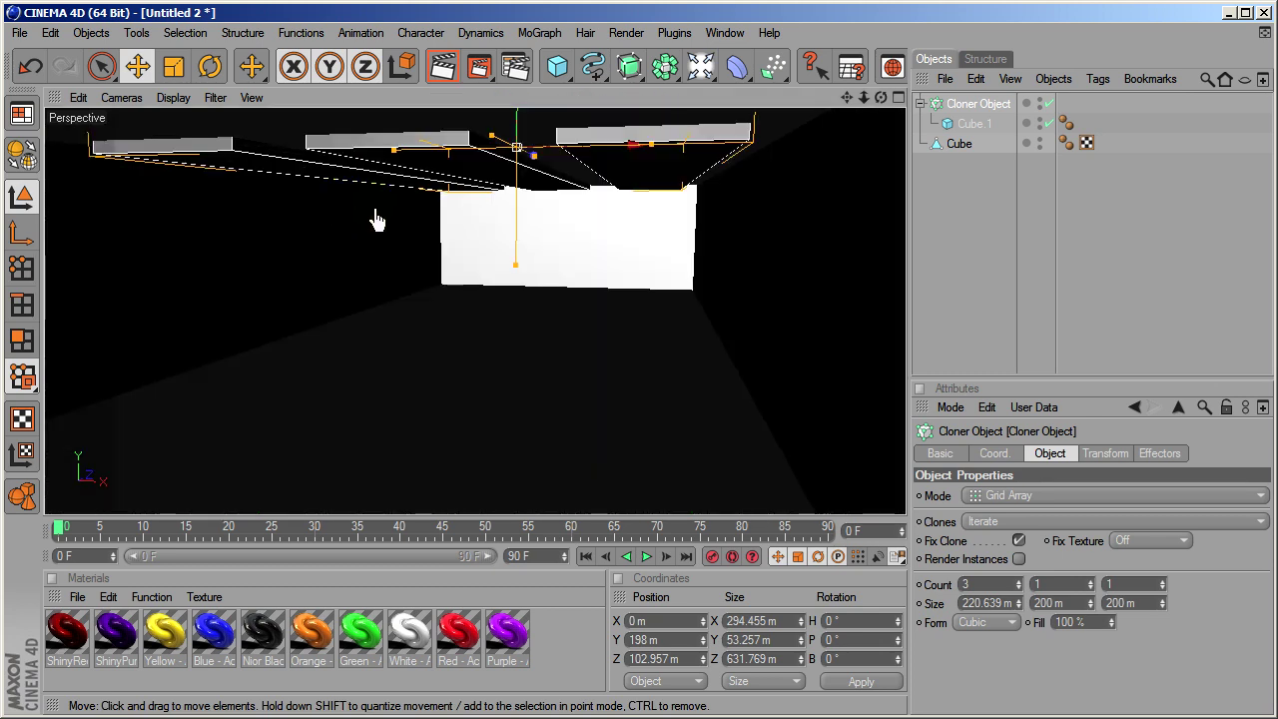
{"action": "left_click", "coordinate": [665, 266]}
{"action": "left_click", "coordinate": [550, 637]}
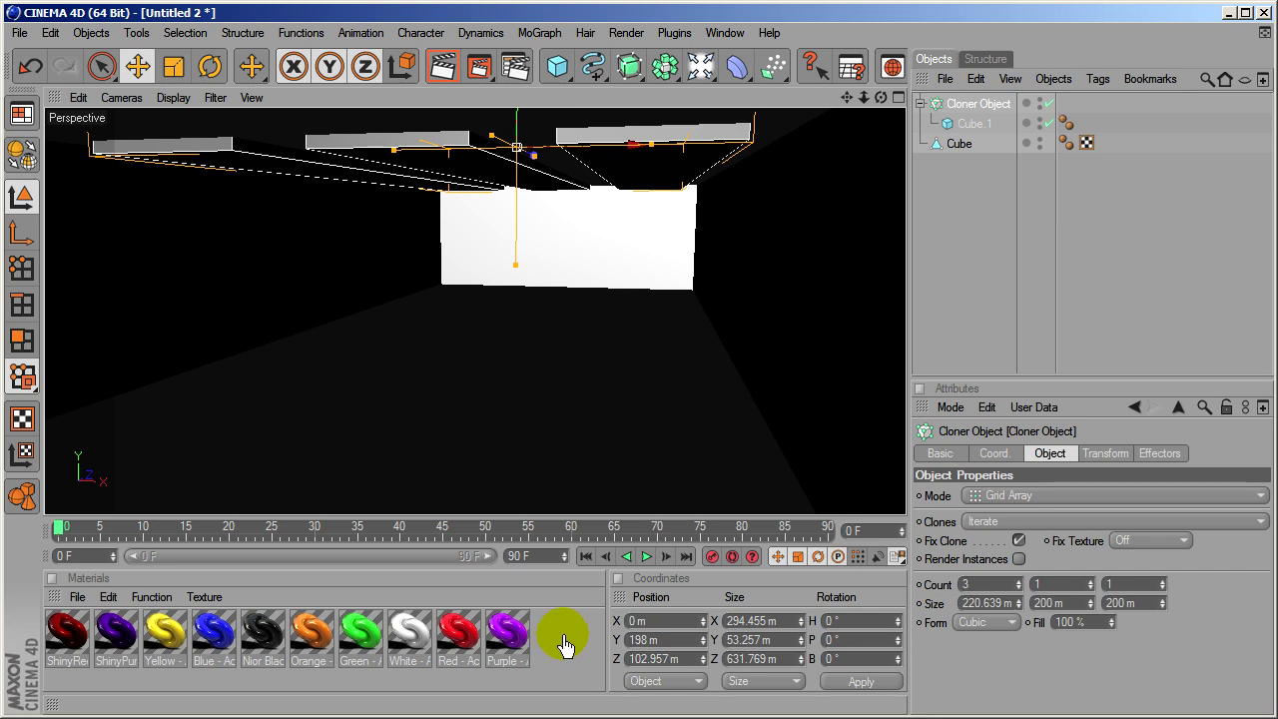
{"action": "left_click", "coordinate": [969, 209]}
{"action": "left_click", "coordinate": [969, 106]}
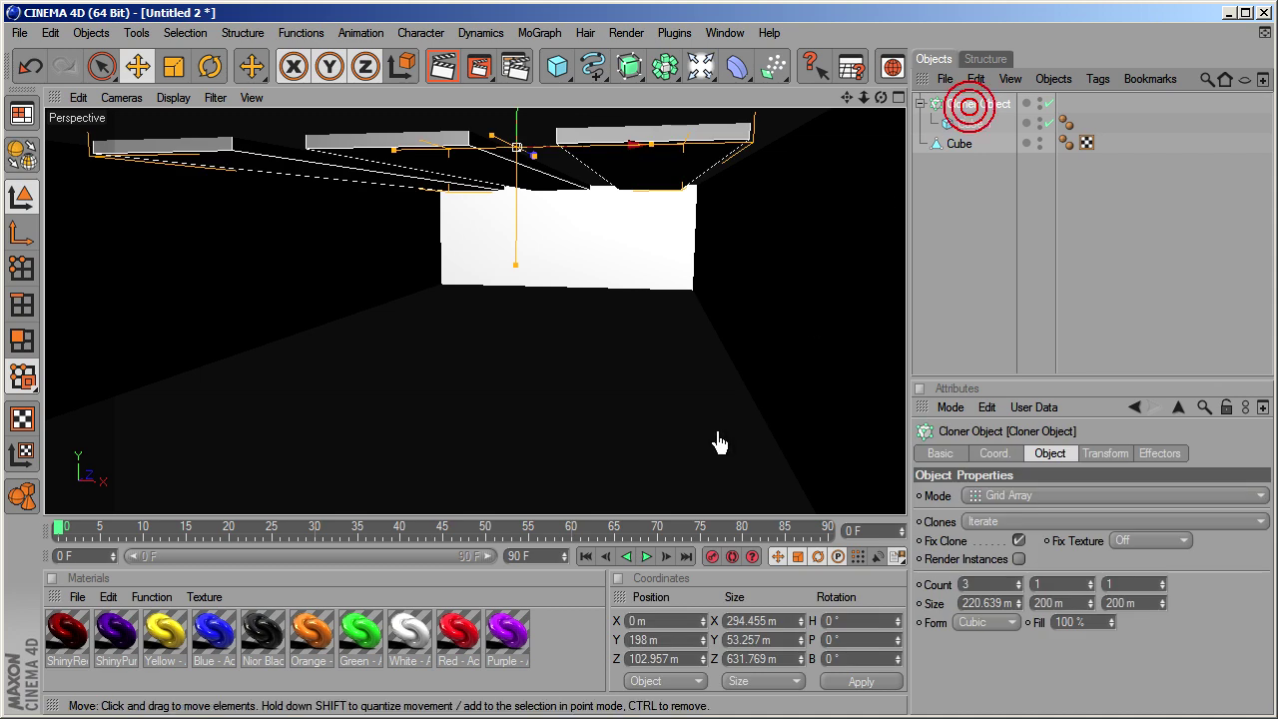
Create a new material and enable its Luminance channel with a brightness of 250 %
{"action": "double_click", "coordinate": [556, 644]}
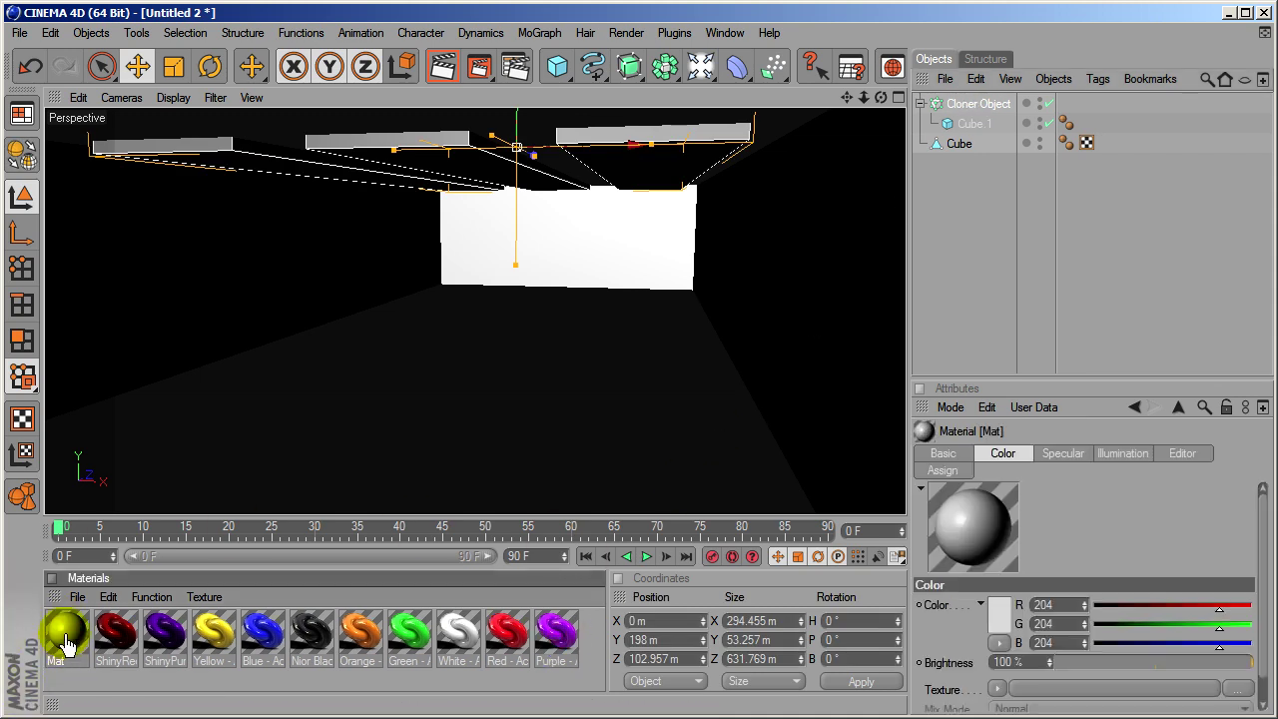
{"action": "double_click", "coordinate": [66, 639]}
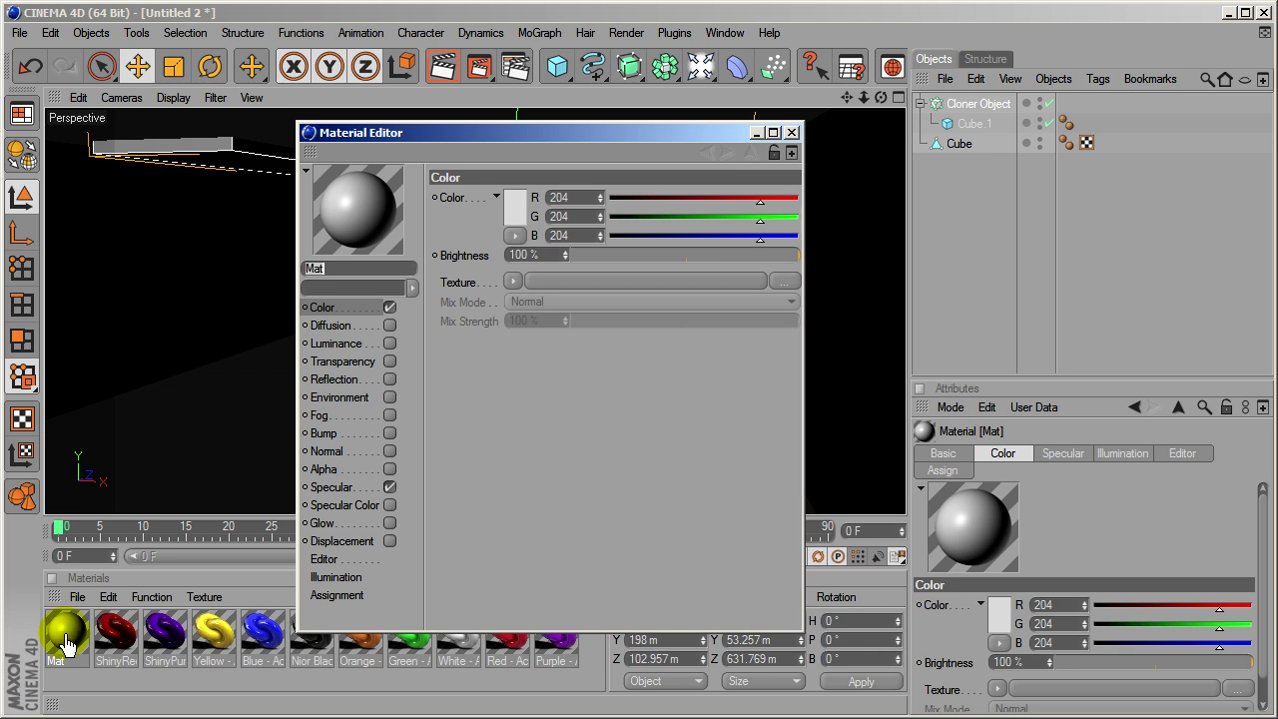
{"action": "left_click", "coordinate": [336, 344]}
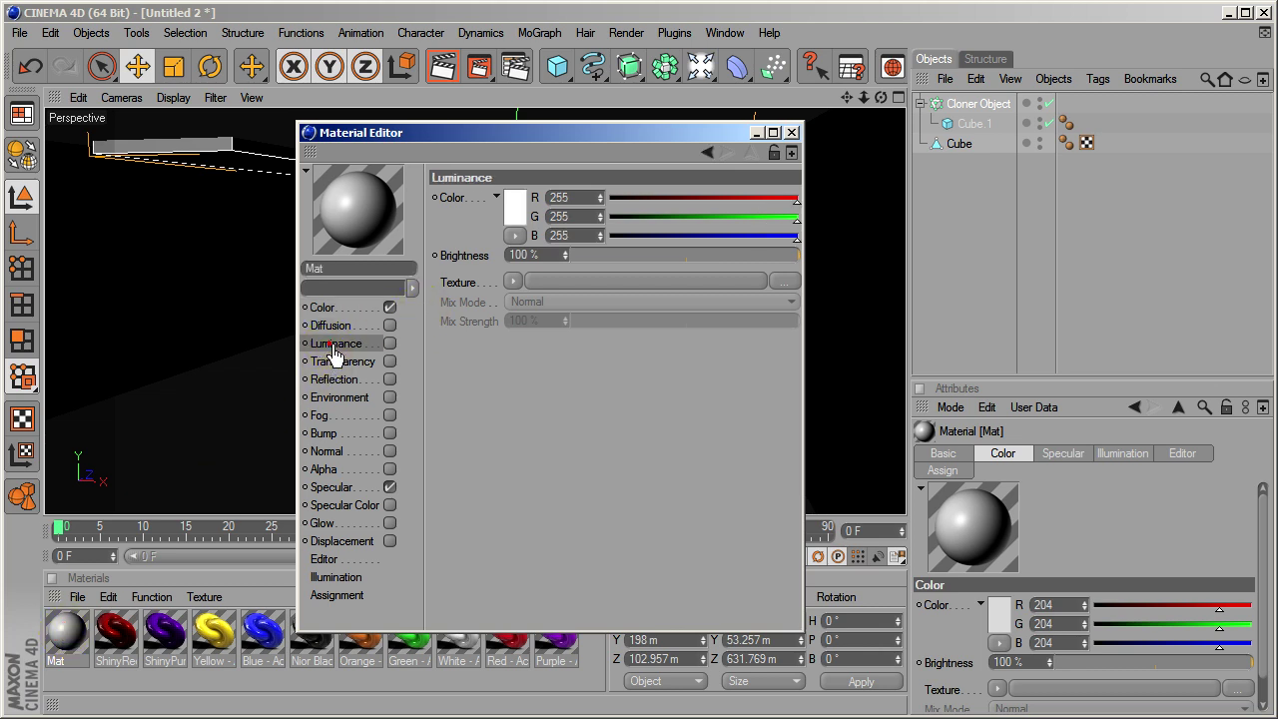
{"action": "left_click", "coordinate": [388, 343]}
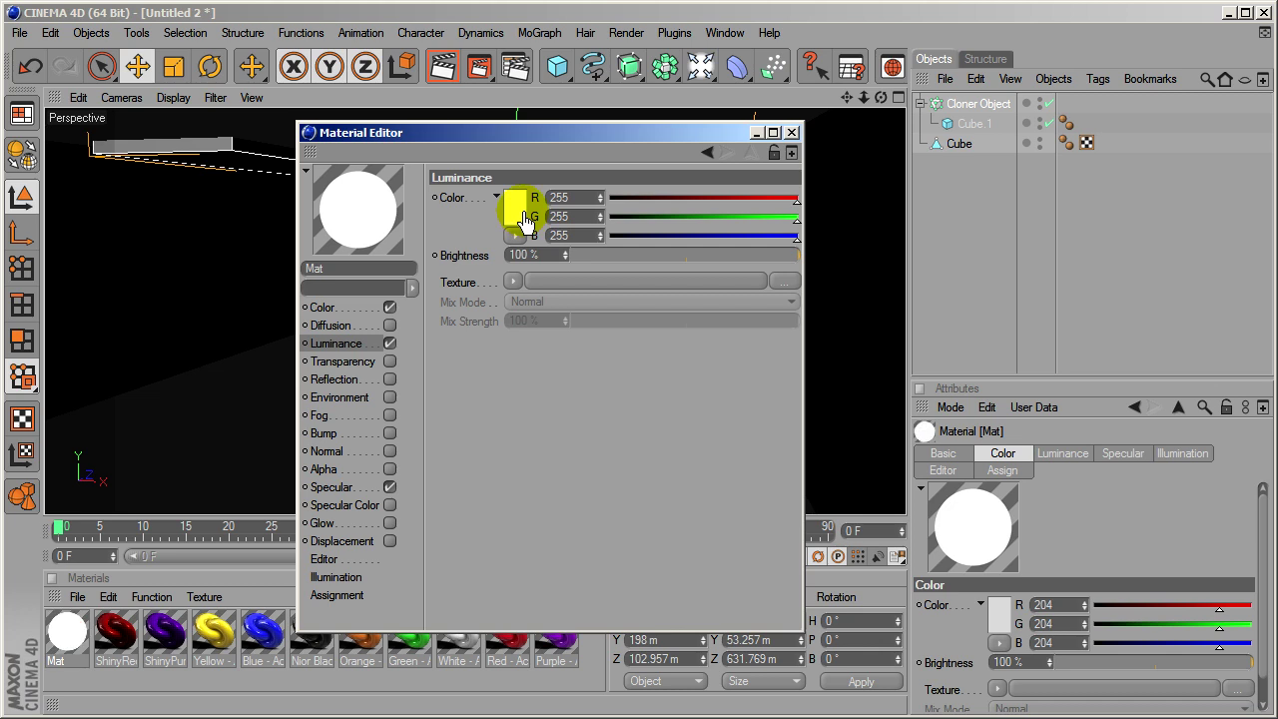
{"action": "left_click", "coordinate": [449, 267]}
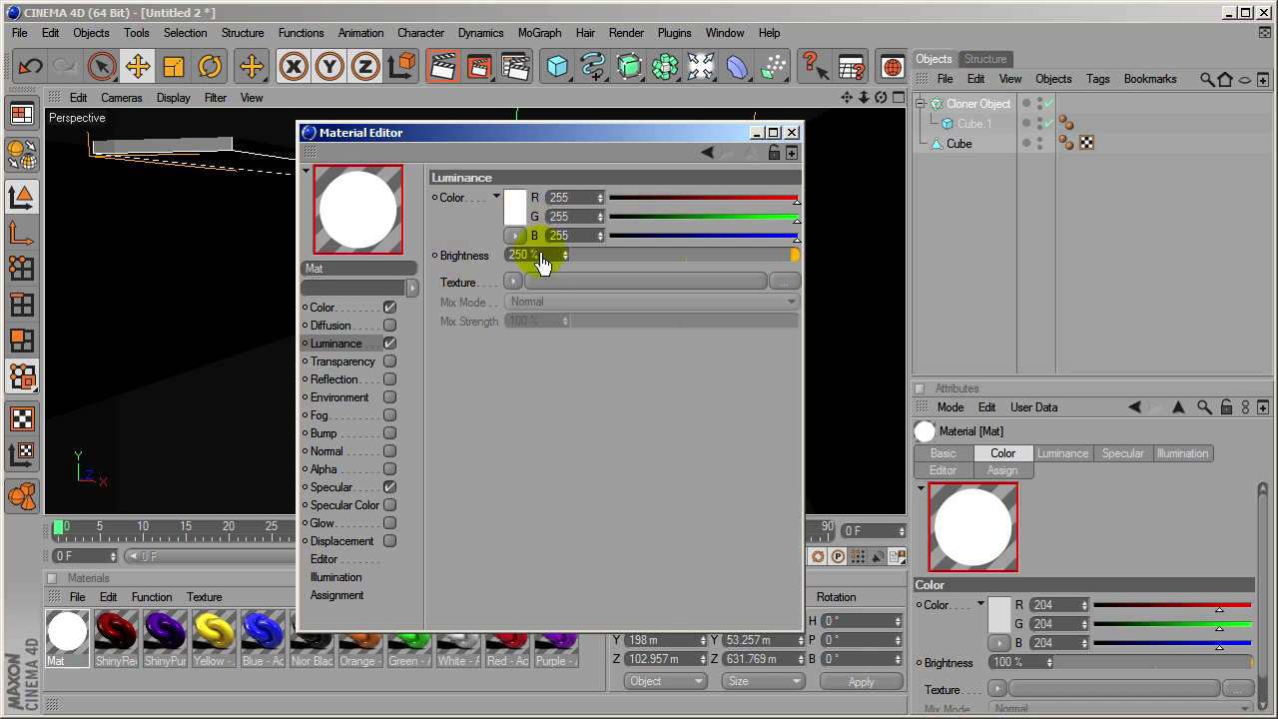
{"action": "left_click", "coordinate": [540, 255]}
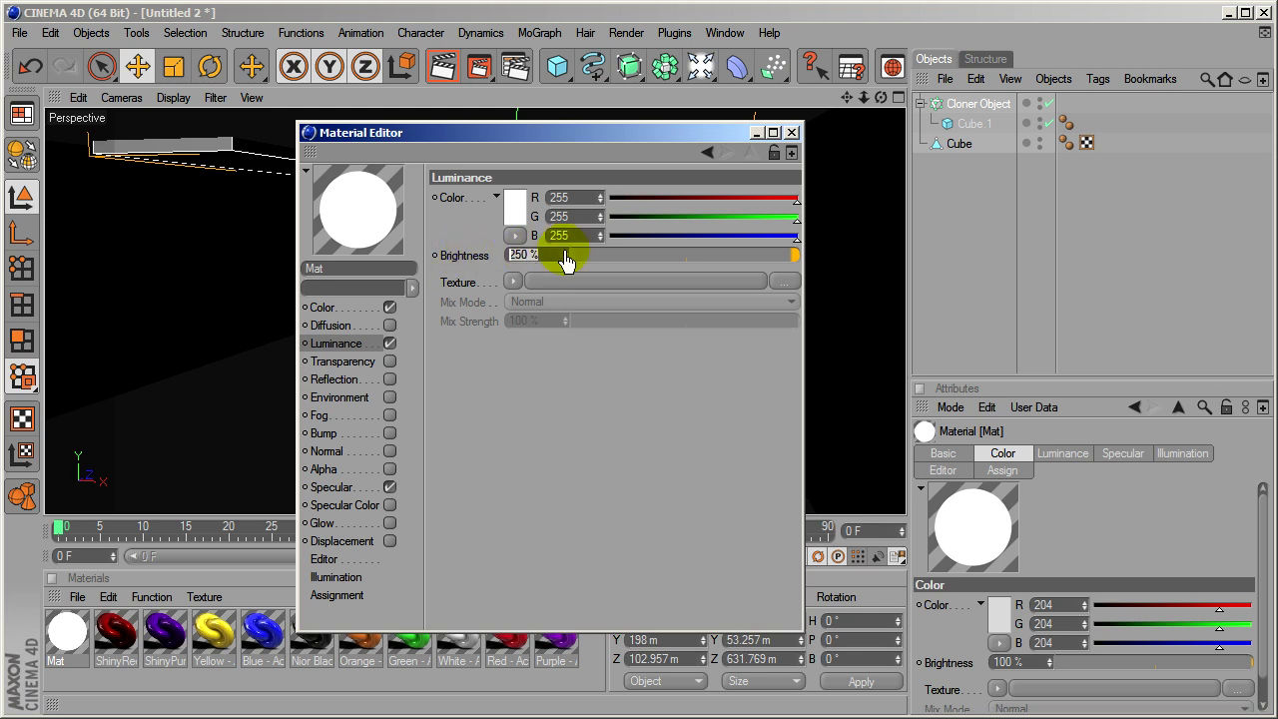
Set the new material's luminance colour to a pale cyan with RGB 168, 231, 249
{"action": "left_click", "coordinate": [515, 207]}
{"action": "left_click_drag", "start_coordinate": [530, 131], "coordinate": [571, 138]}
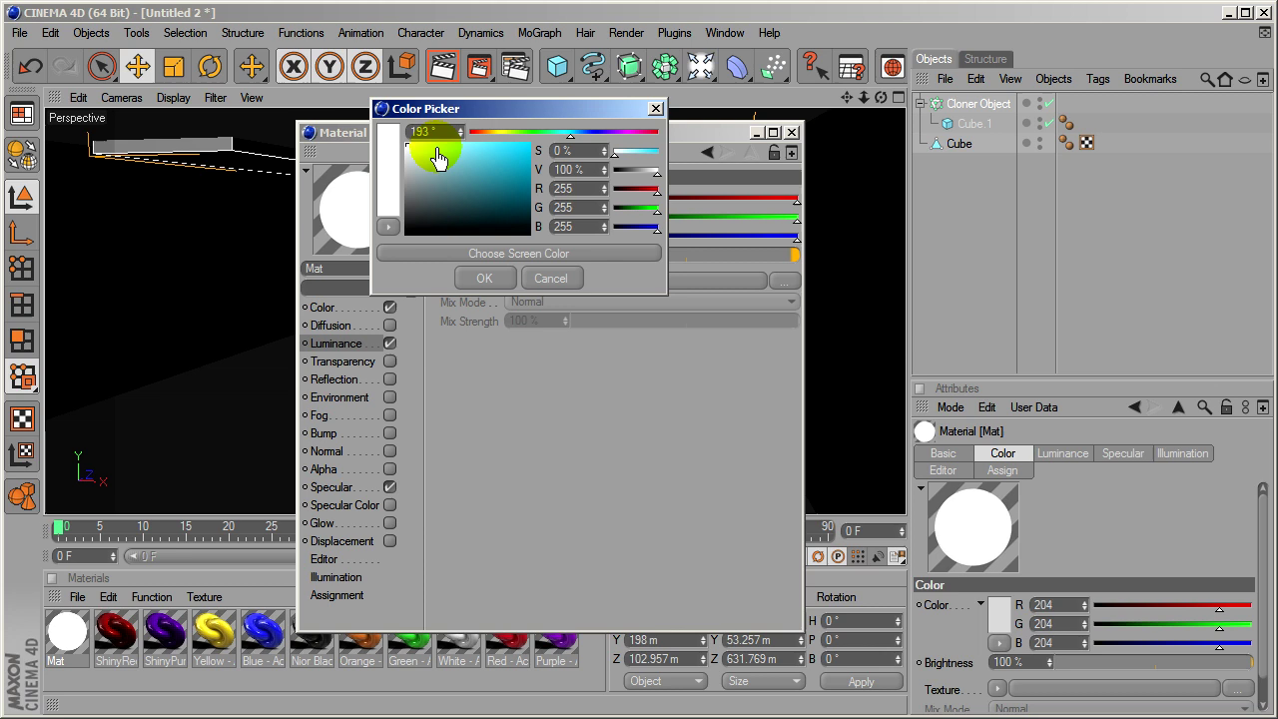
{"action": "left_click_drag", "start_coordinate": [438, 146], "coordinate": [445, 145]}
{"action": "left_click", "coordinate": [489, 279]}
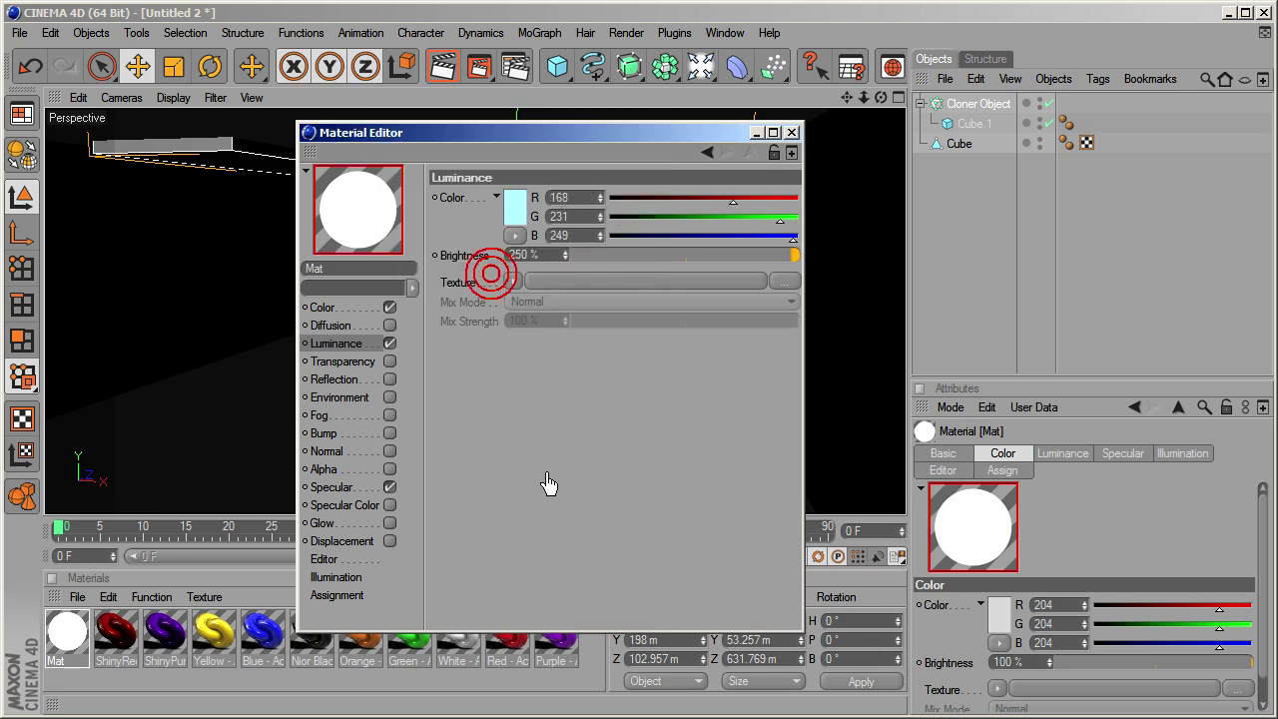
{"action": "left_click", "coordinate": [791, 136]}
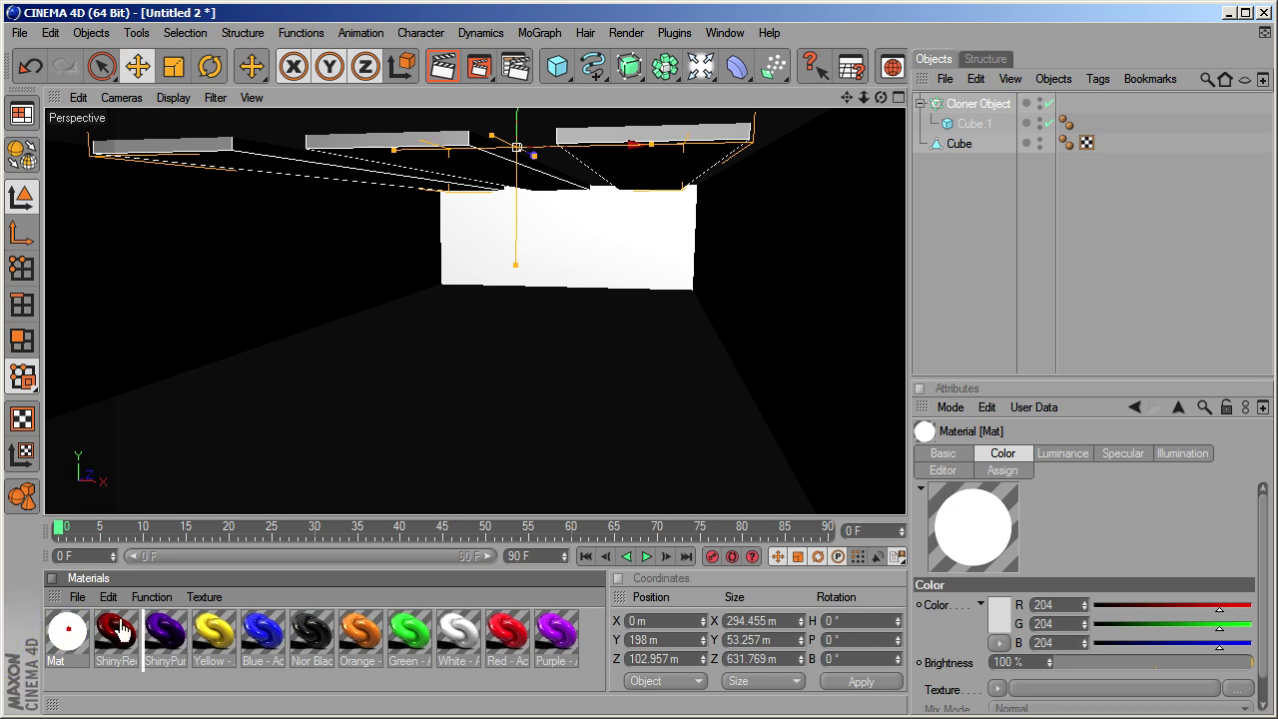
Apply the new luminous material to the cloner
{"action": "left_click_drag", "start_coordinate": [120, 628], "coordinate": [986, 108]}
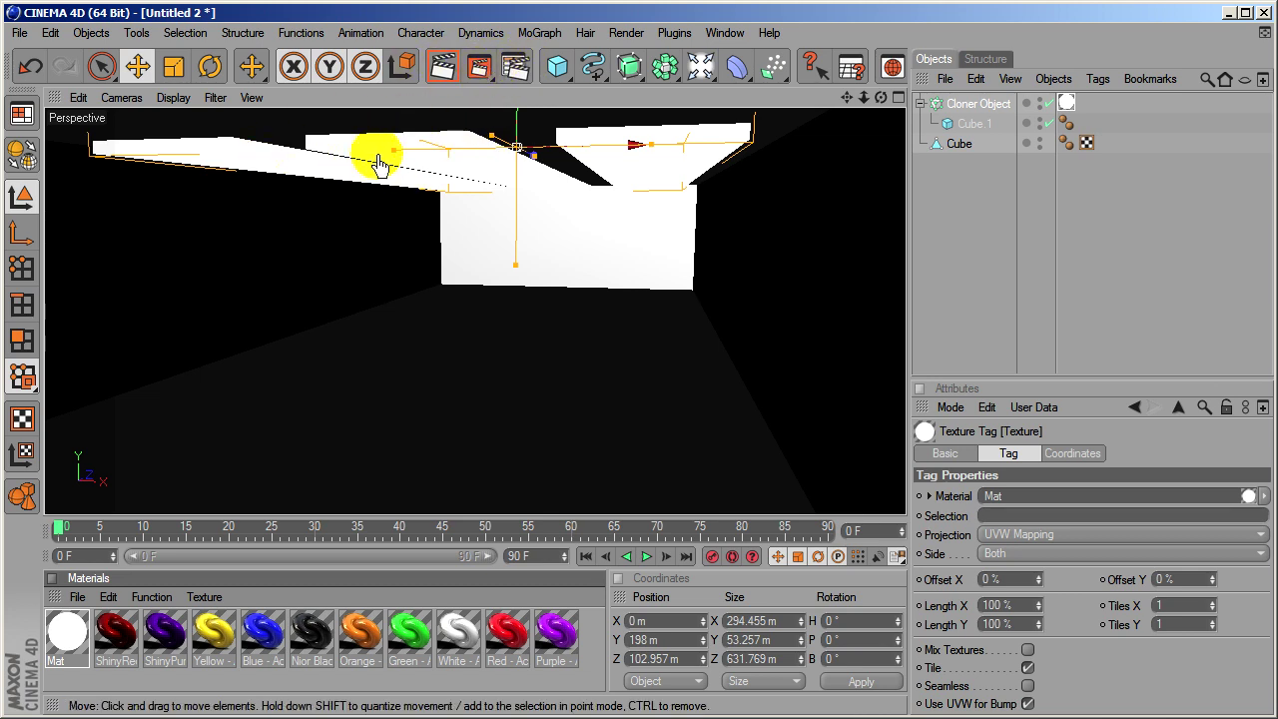
{"action": "left_click_drag", "start_coordinate": [847, 97], "coordinate": [639, 380]}
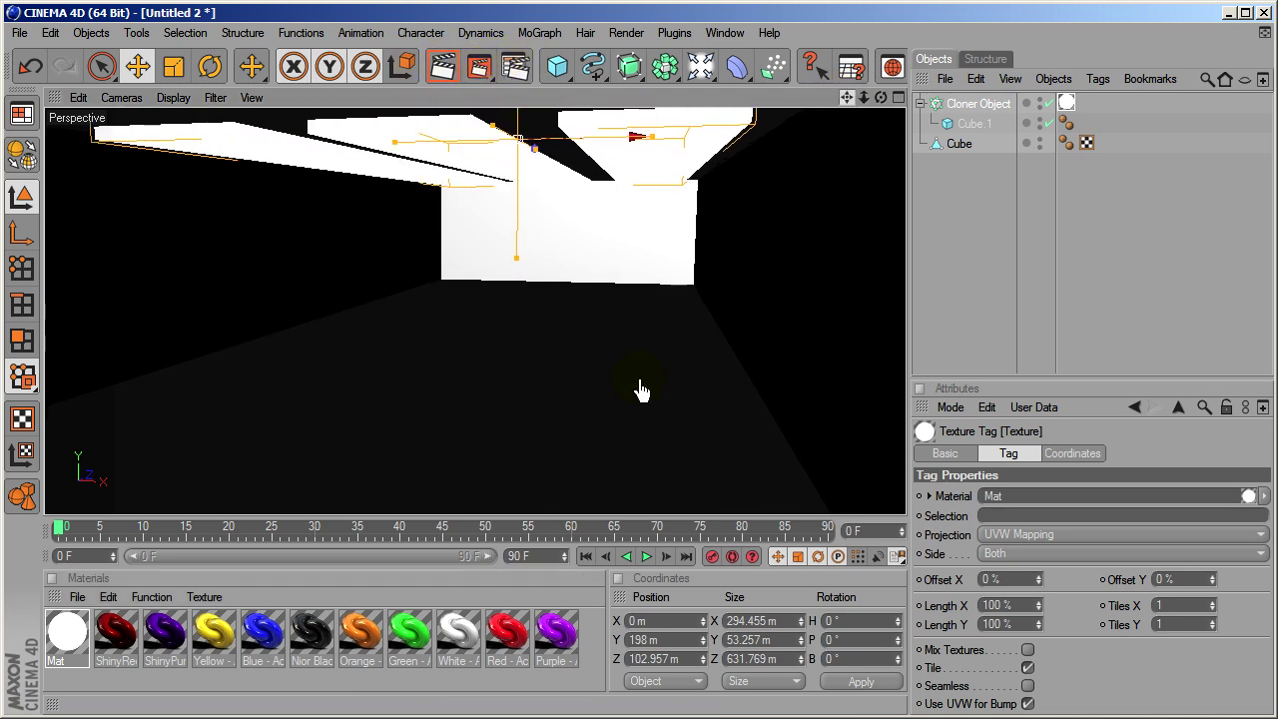
Set anti-aliasing to None in the render settings
{"action": "left_click", "coordinate": [511, 66]}
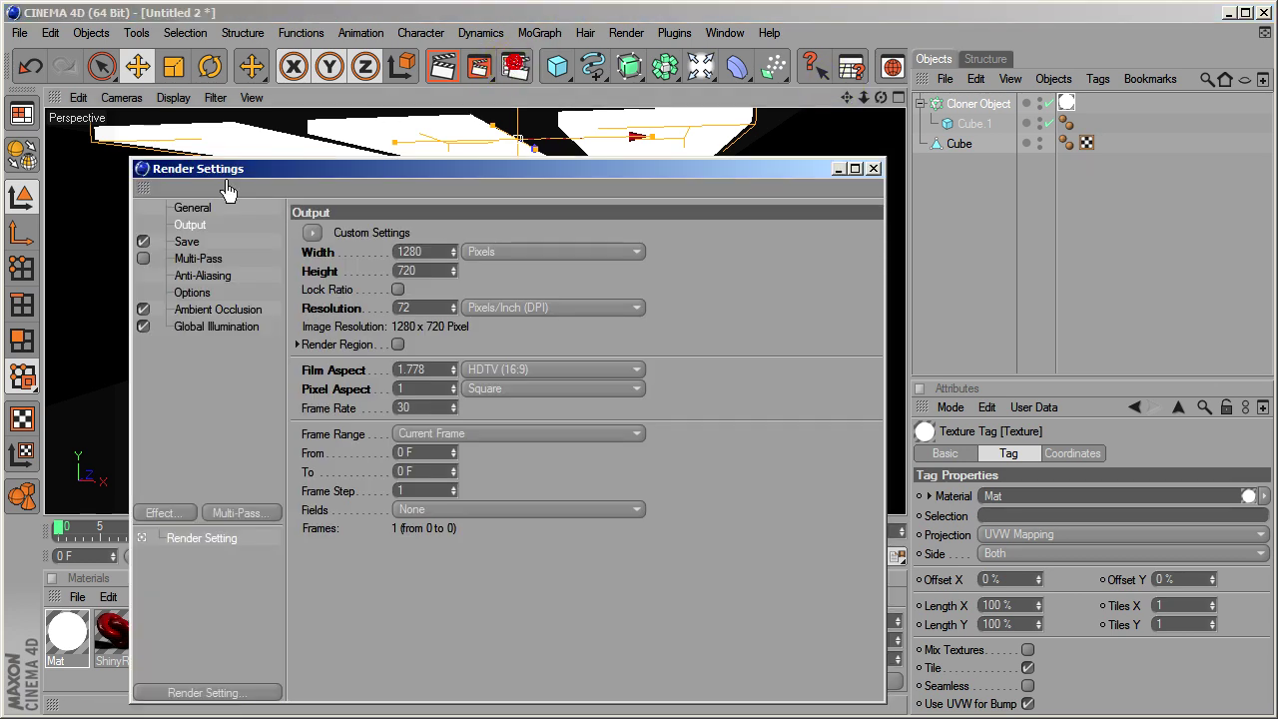
{"action": "left_click", "coordinate": [199, 276]}
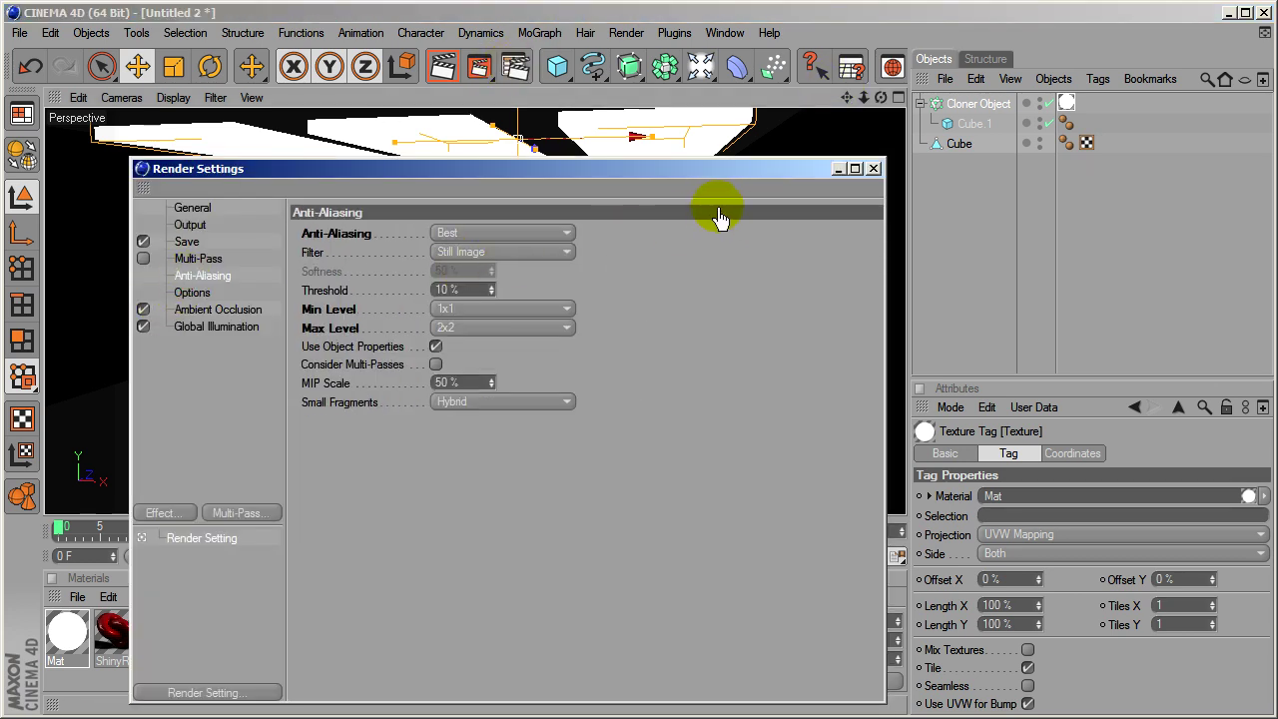
{"action": "left_click", "coordinate": [495, 251]}
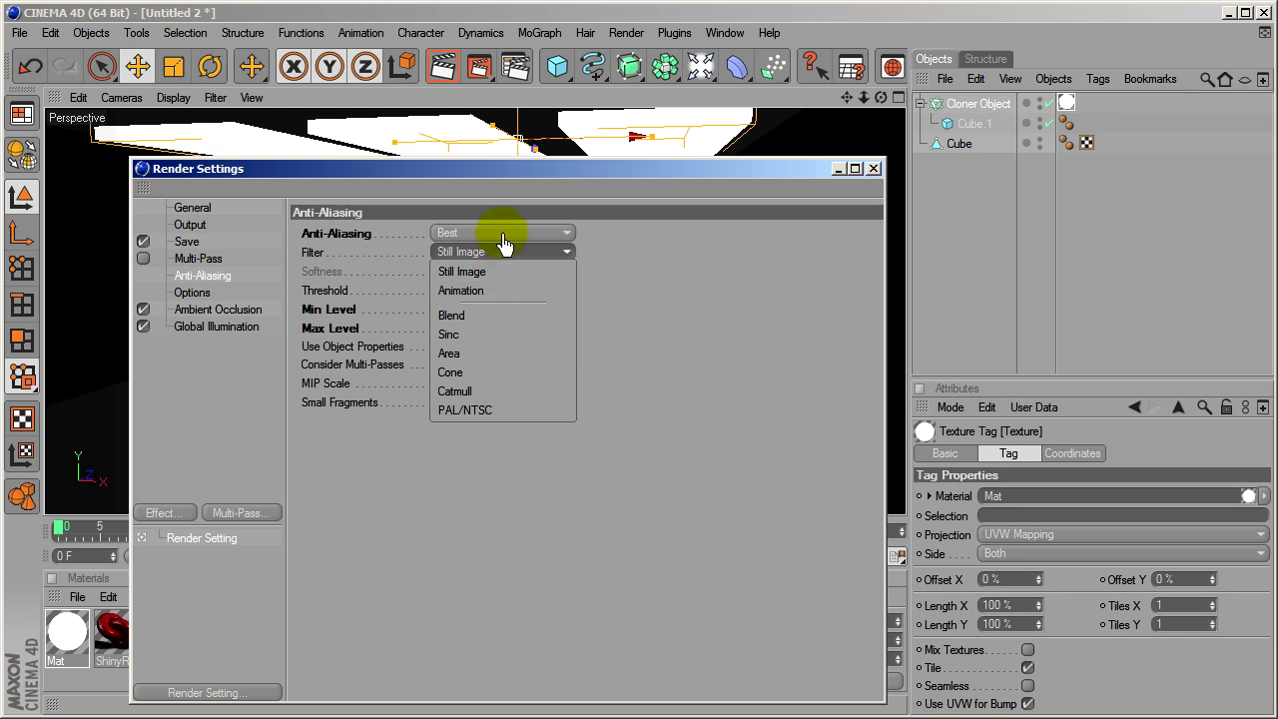
{"action": "left_click", "coordinate": [504, 243]}
{"action": "left_click", "coordinate": [504, 250]}
{"action": "left_click", "coordinate": [873, 167]}
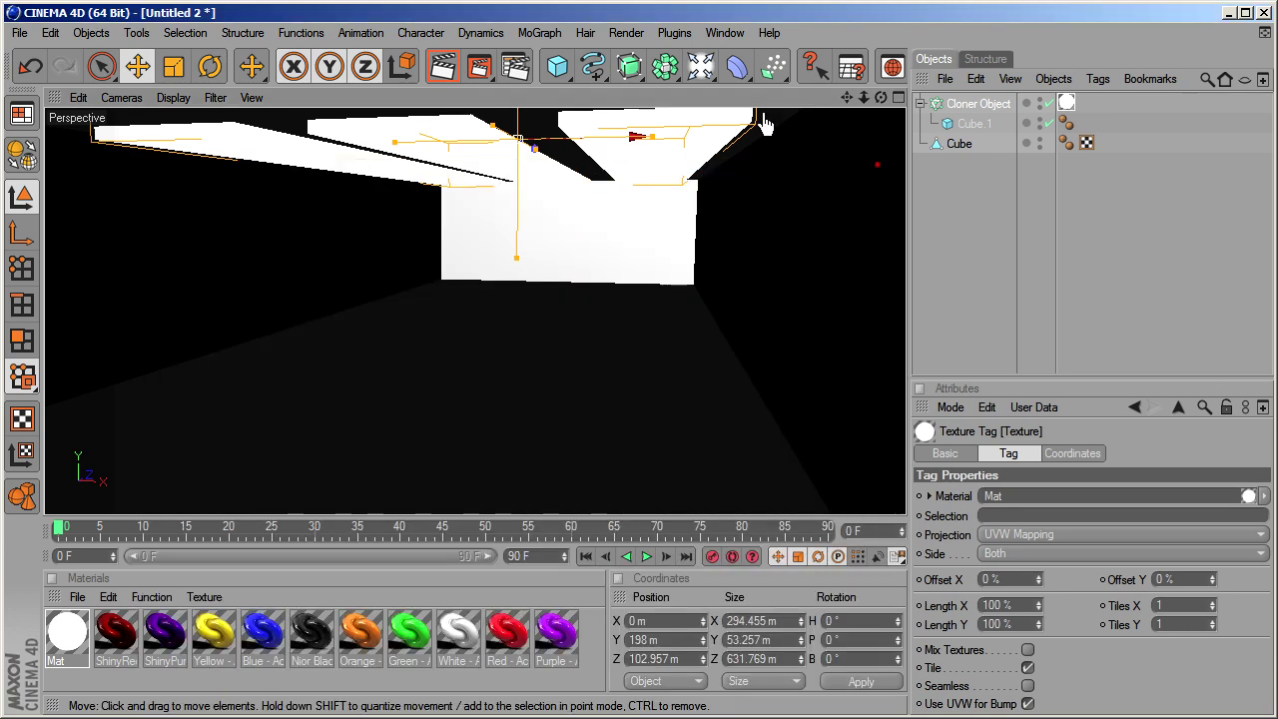
Render the perspective view to check the lighting from the ceiling boxes, and dismiss the preview
{"action": "left_click", "coordinate": [440, 72]}
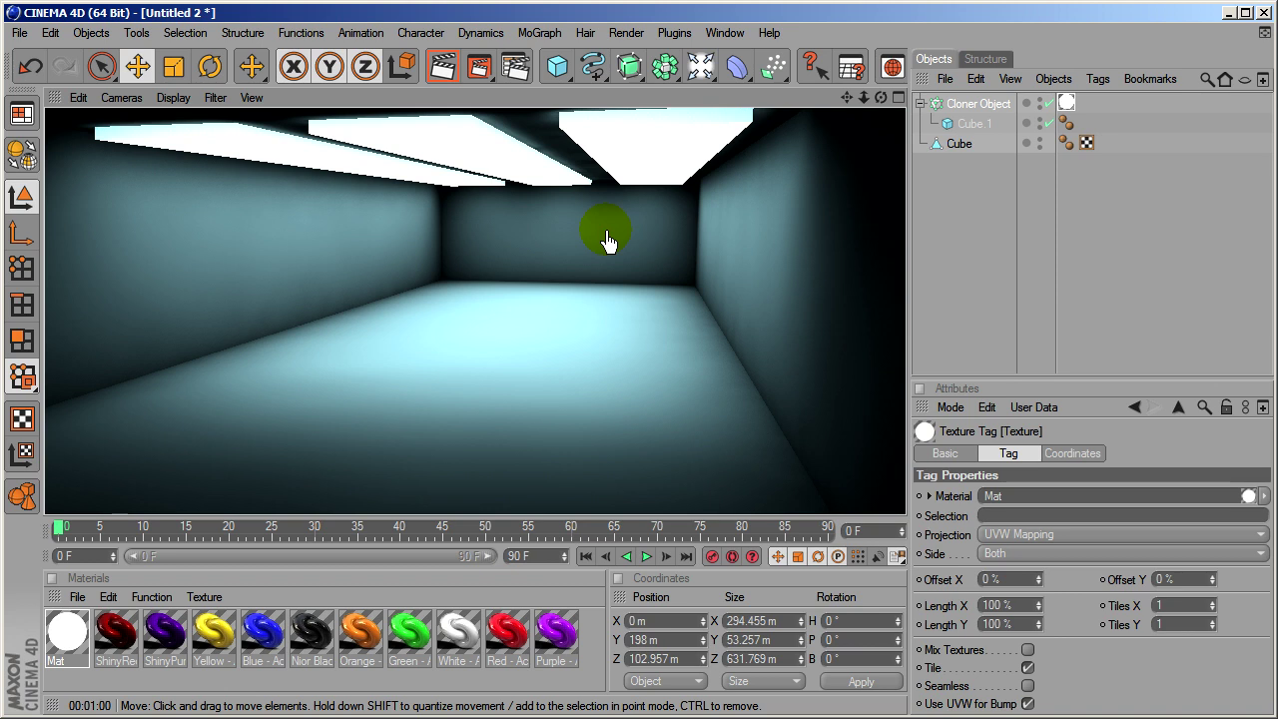
{"action": "right_click", "coordinate": [607, 242]}
{"action": "left_click", "coordinate": [421, 336]}
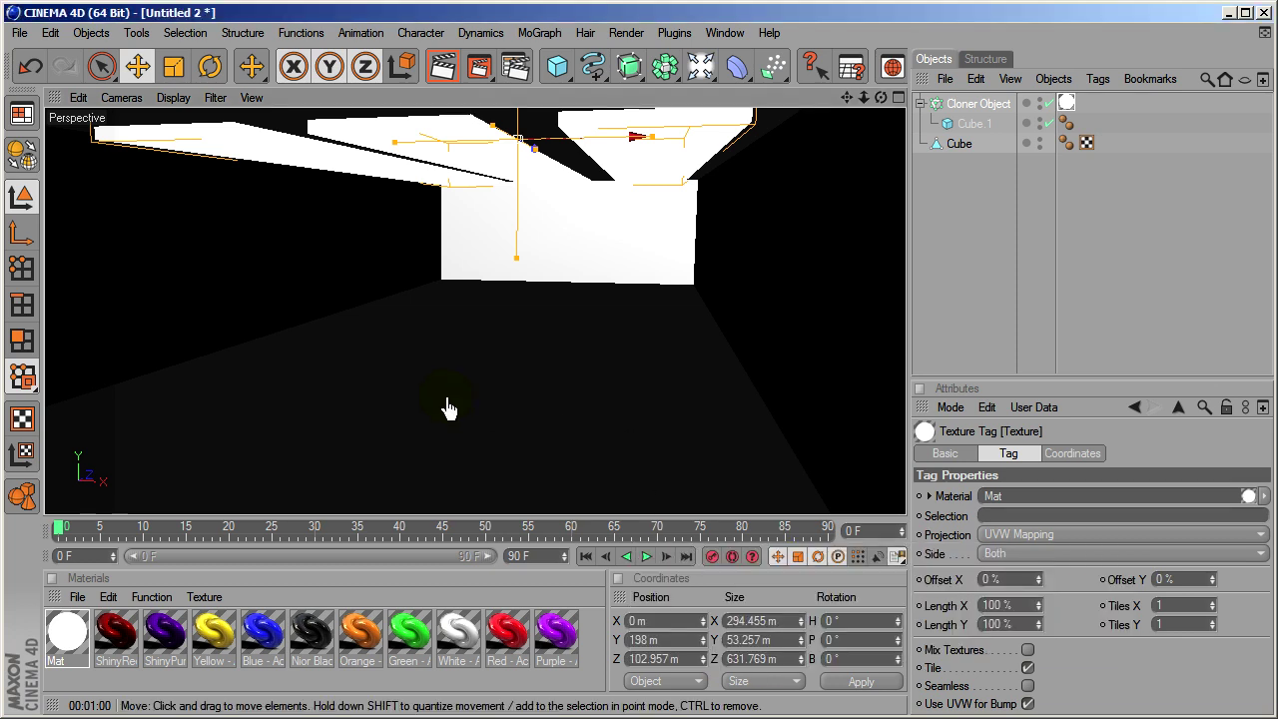
{"action": "left_click", "coordinate": [562, 265]}
{"action": "left_click", "coordinate": [591, 255]}
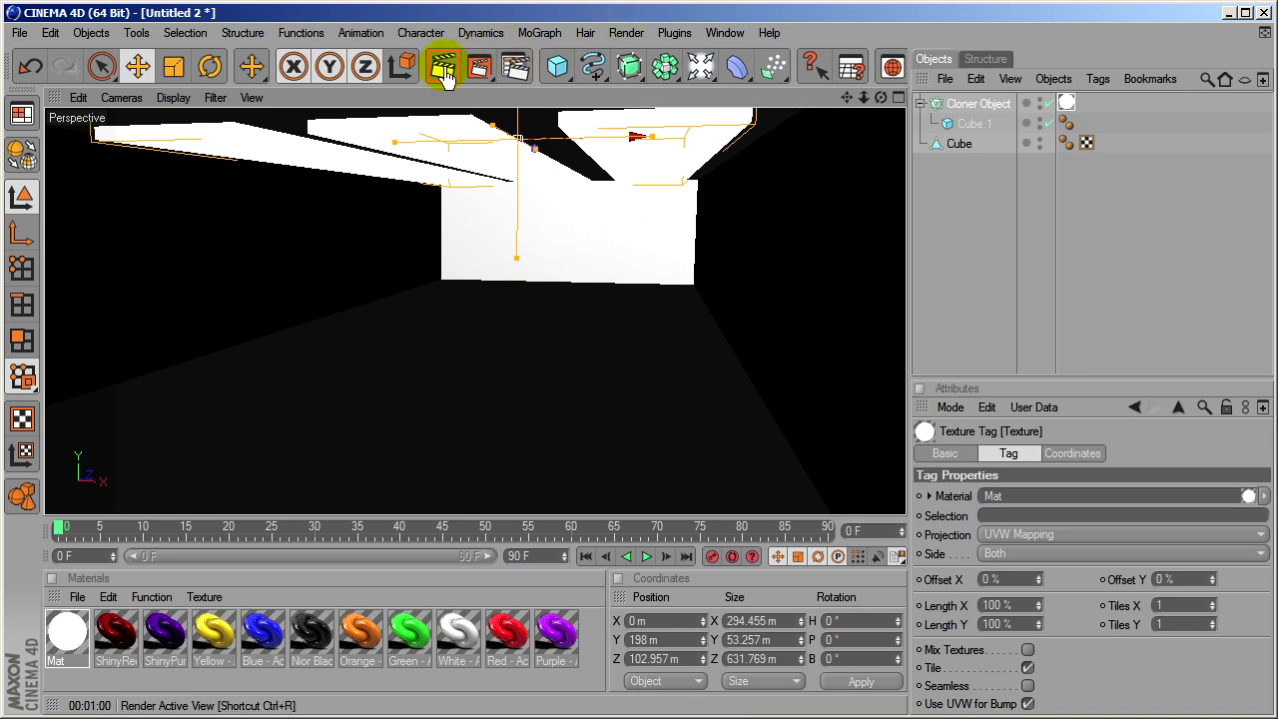
Revise the anti-aliasing mode in the render settings and render the perspective view again
{"action": "left_click", "coordinate": [515, 66]}
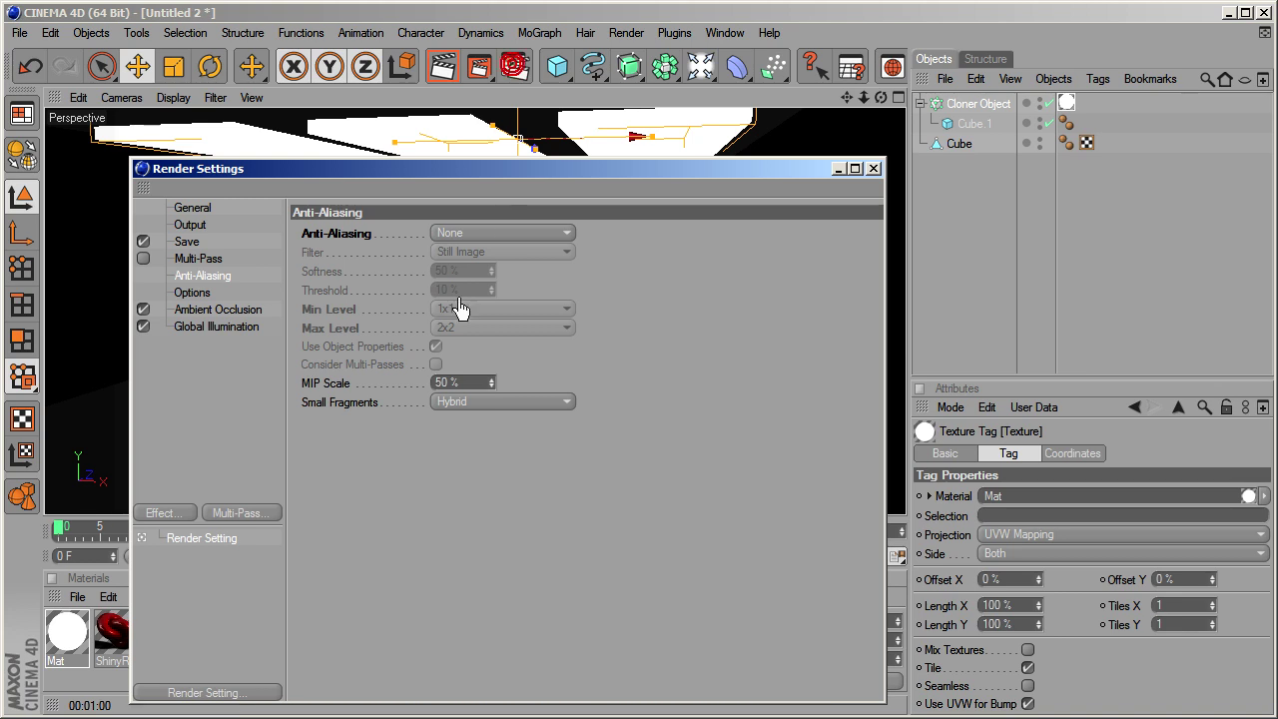
{"action": "left_click", "coordinate": [449, 235]}
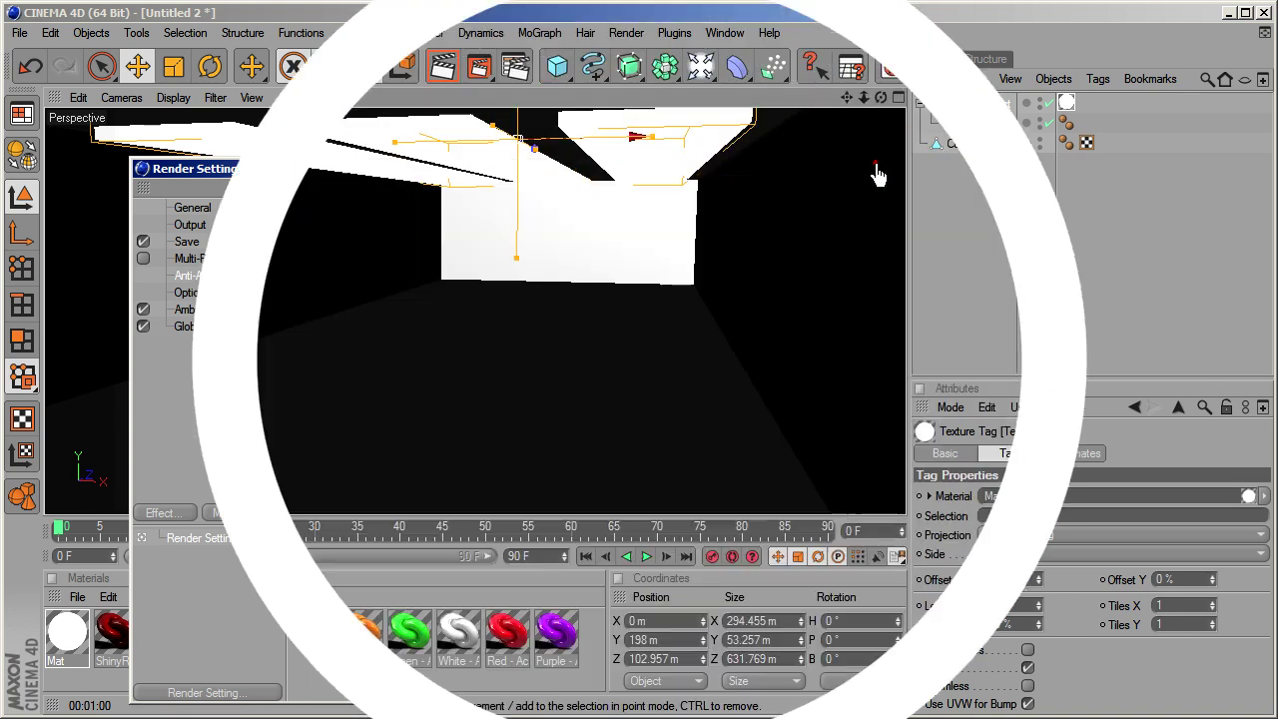
{"action": "left_click", "coordinate": [443, 66]}
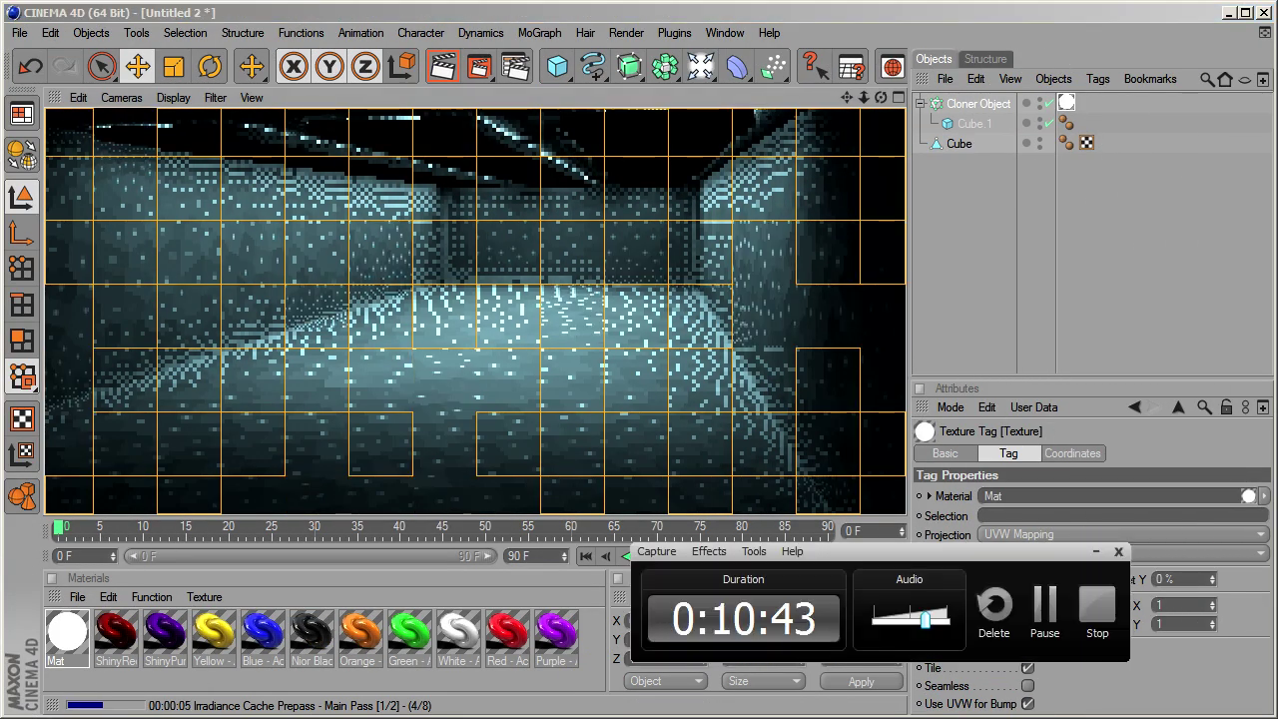
{"action": "left_click", "coordinate": [1044, 604]}
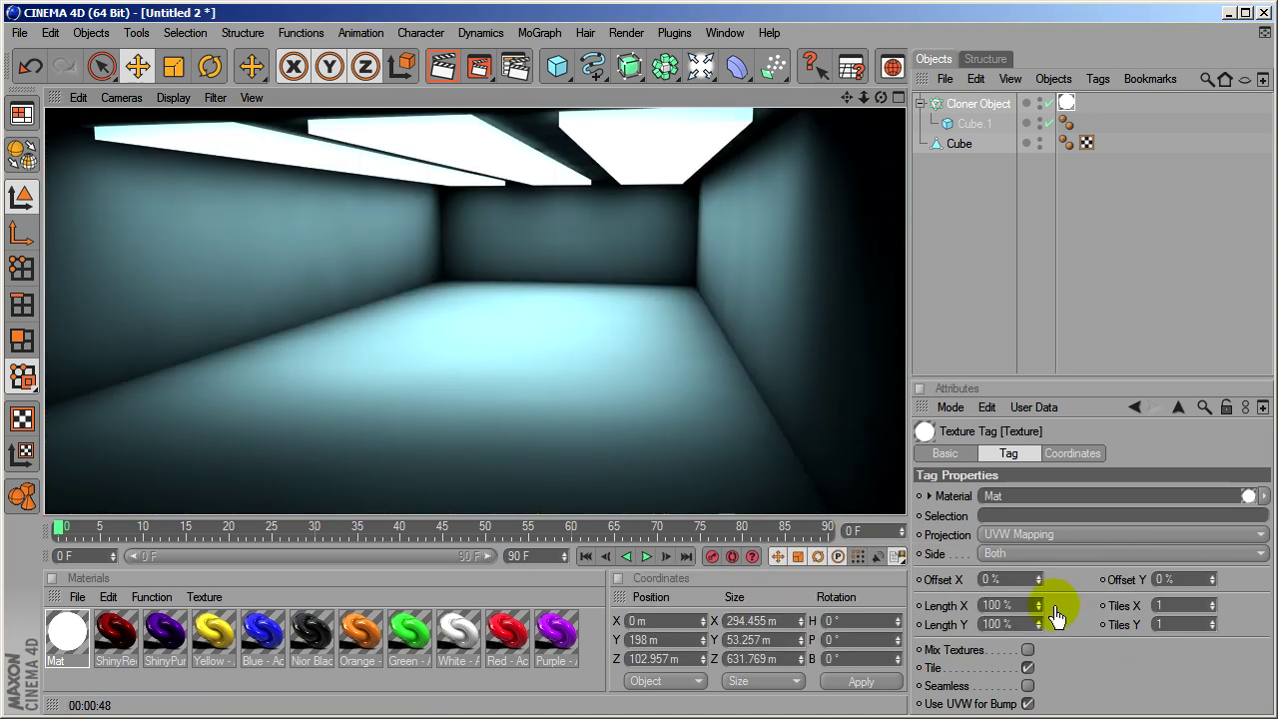